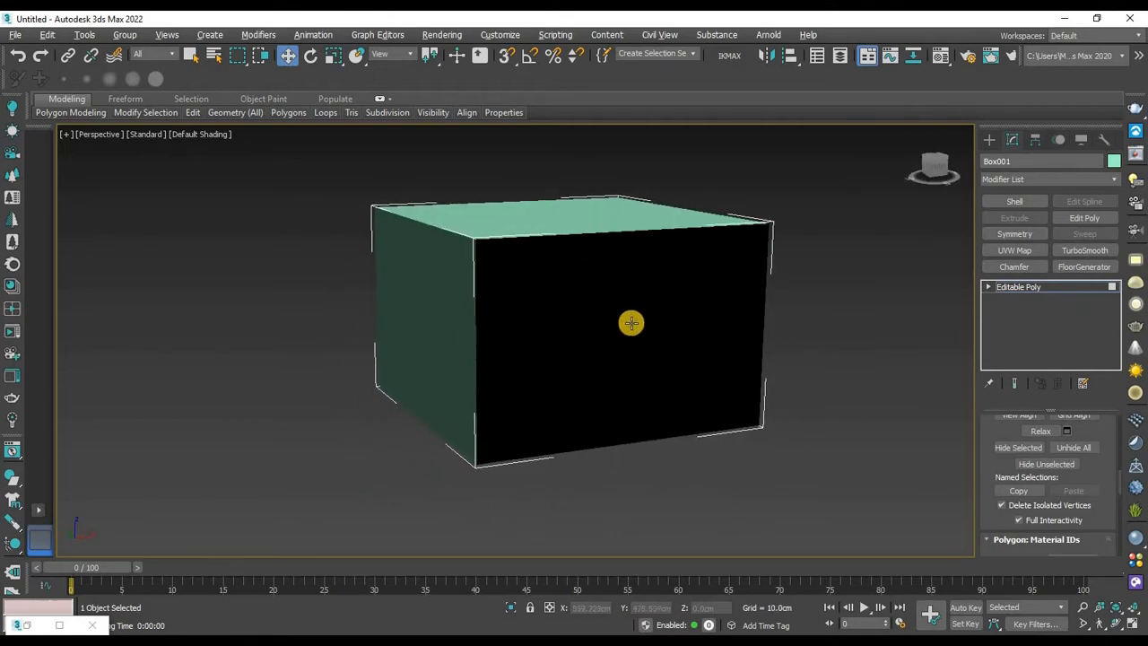
Flip the normals of the entire box element to turn its faces toward the room's interior.
left_click(1009, 287)
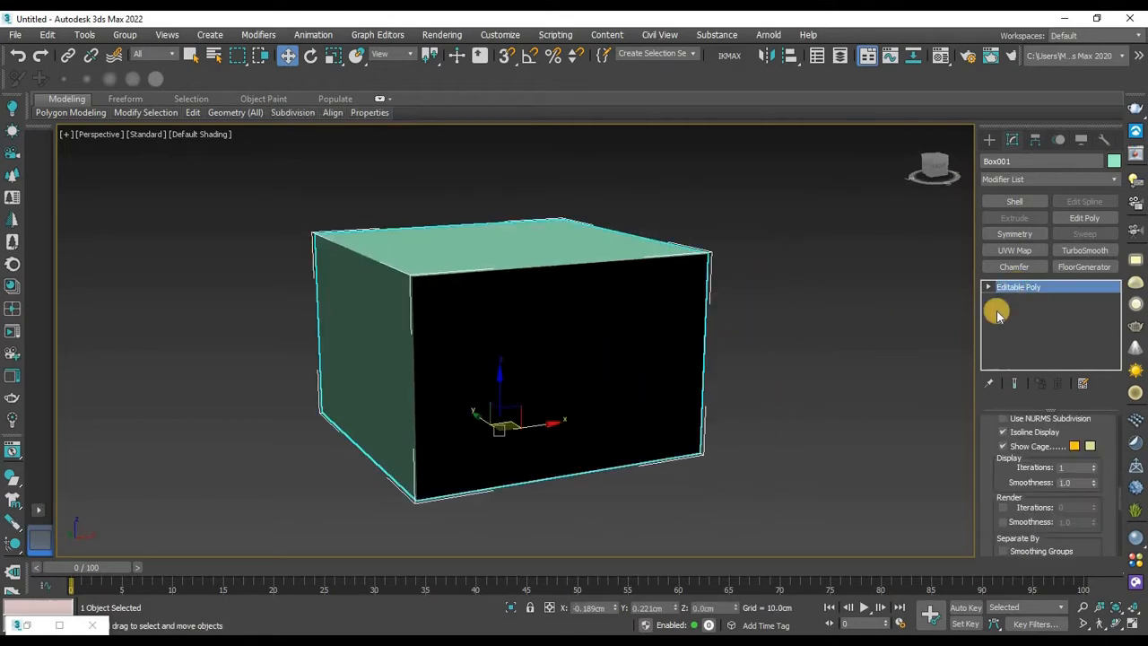
middle_click_drag(596, 335, 628, 332, "alt")
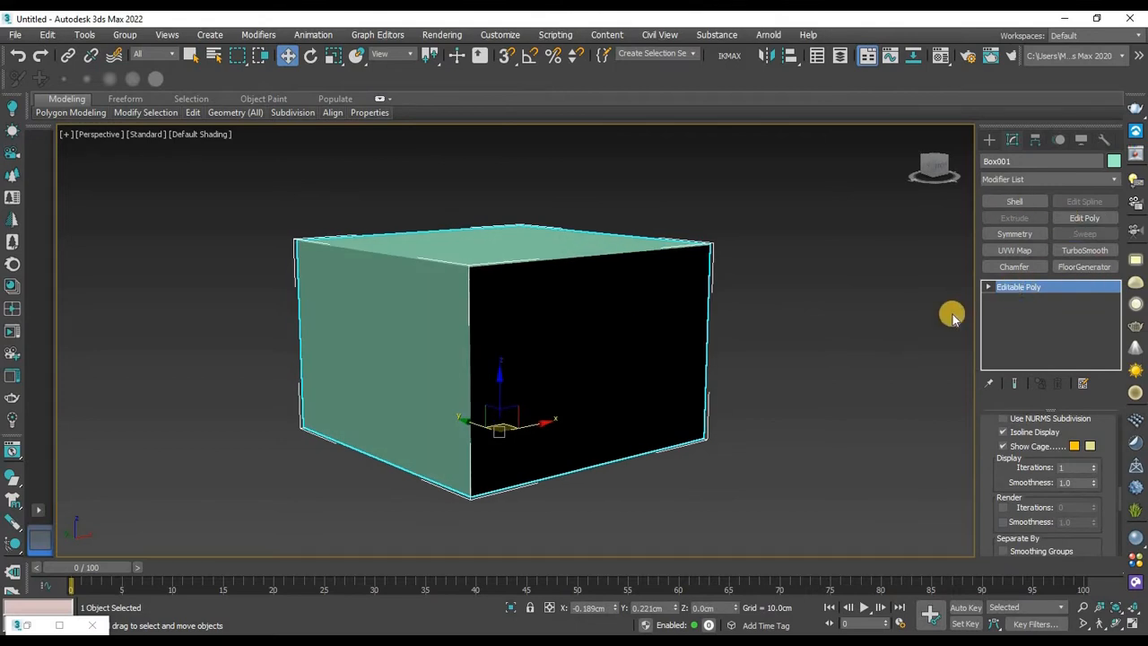
scroll(1076, 437, "up", 5)
left_click(1081, 439)
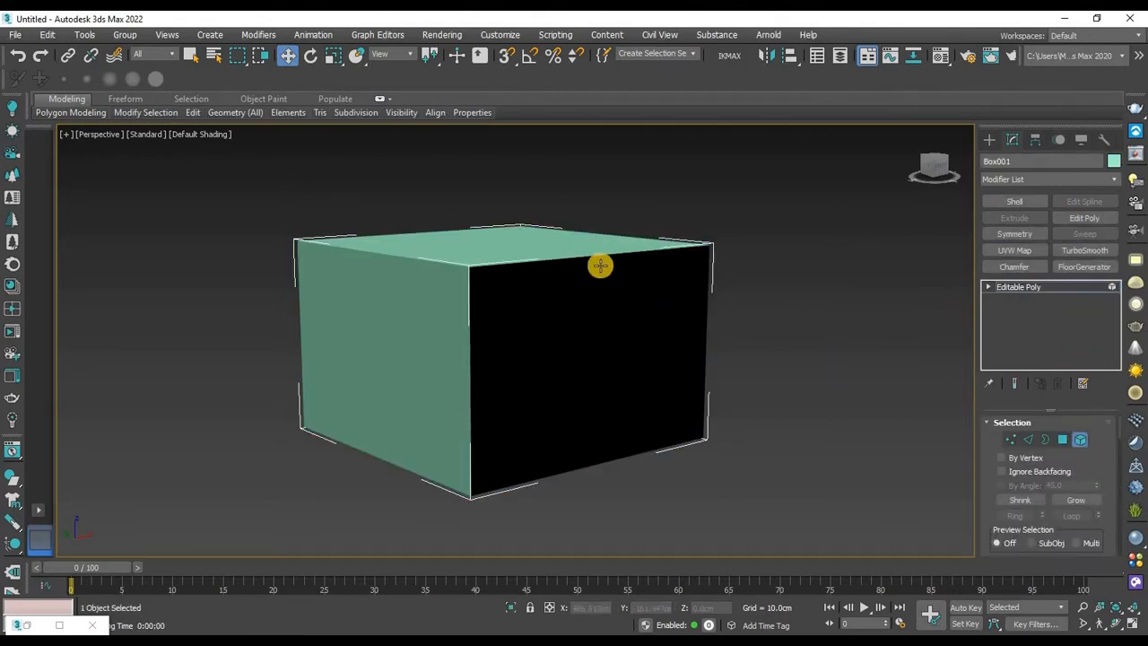
left_click(561, 249)
left_click_drag(986, 500, 1022, 86)
left_click_drag(1003, 475, 1004, 413)
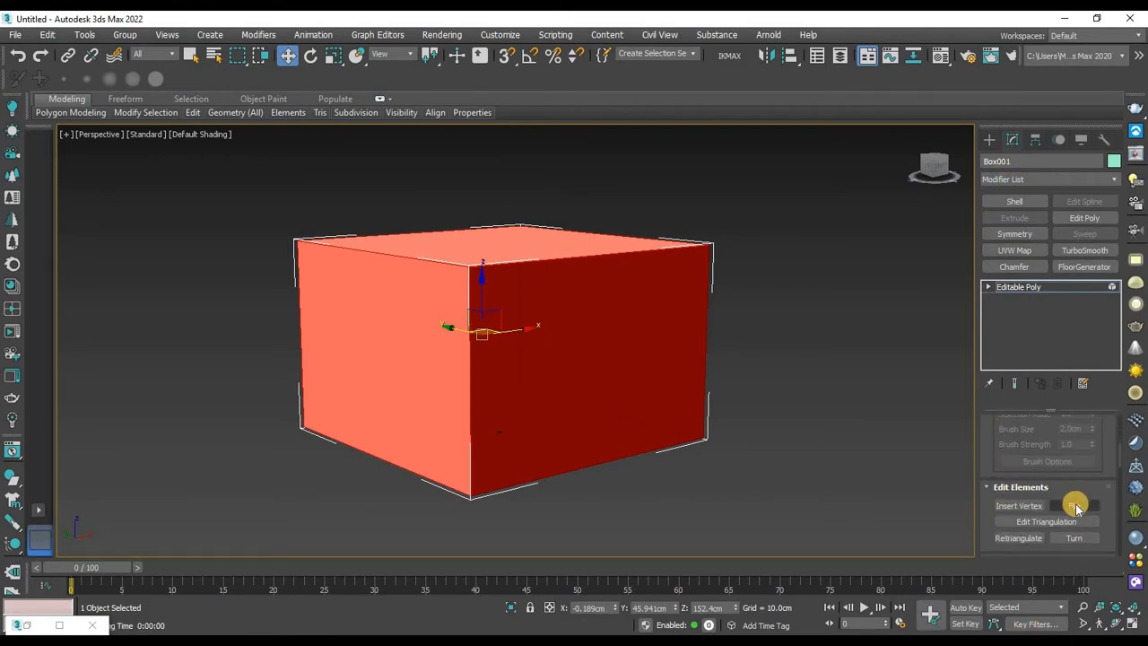
left_click(1073, 505)
left_click(772, 478)
middle_click_drag(643, 426, 574, 362, "alt")
scroll(565, 372, "up", 4)
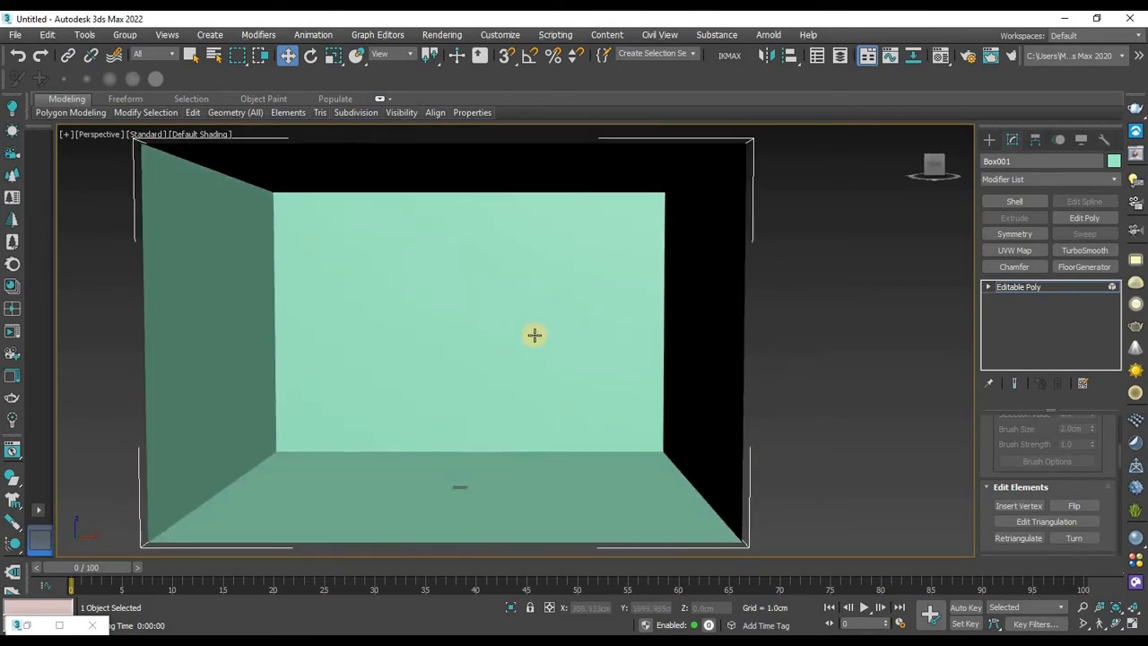
middle_click_drag(908, 397, 881, 401, "alt")
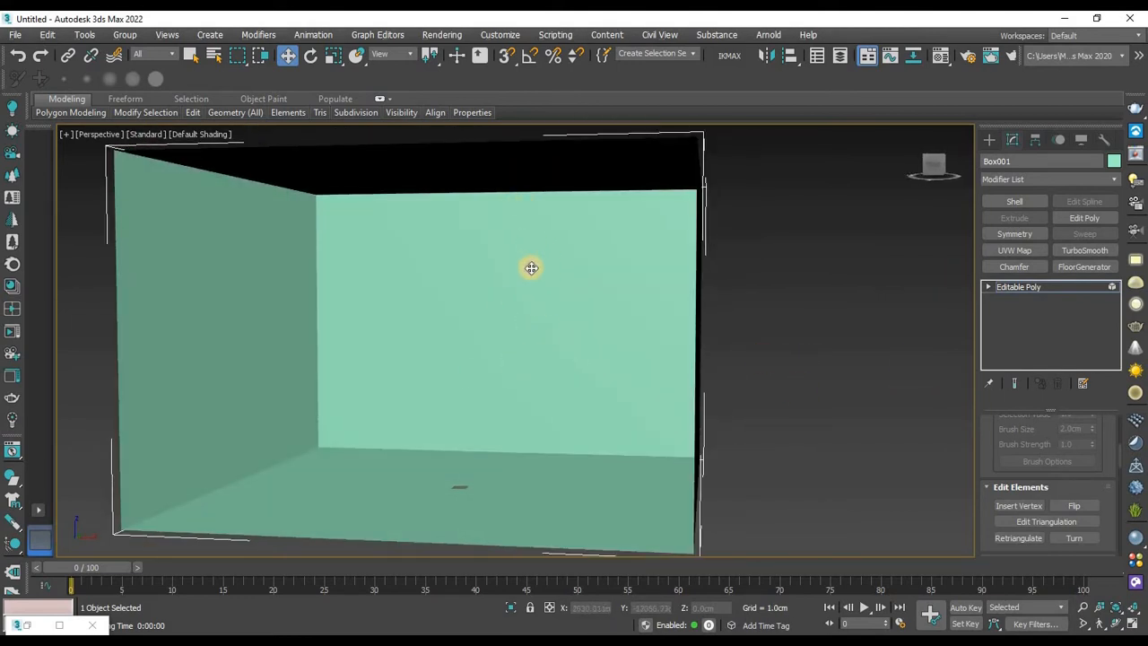
Switch the room box to edge-level editing and turn on edged faces in the perspective view.
left_click(987, 286)
left_click(1017, 335)
left_click(535, 302)
middle_click_drag(535, 302, 741, 333, "alt")
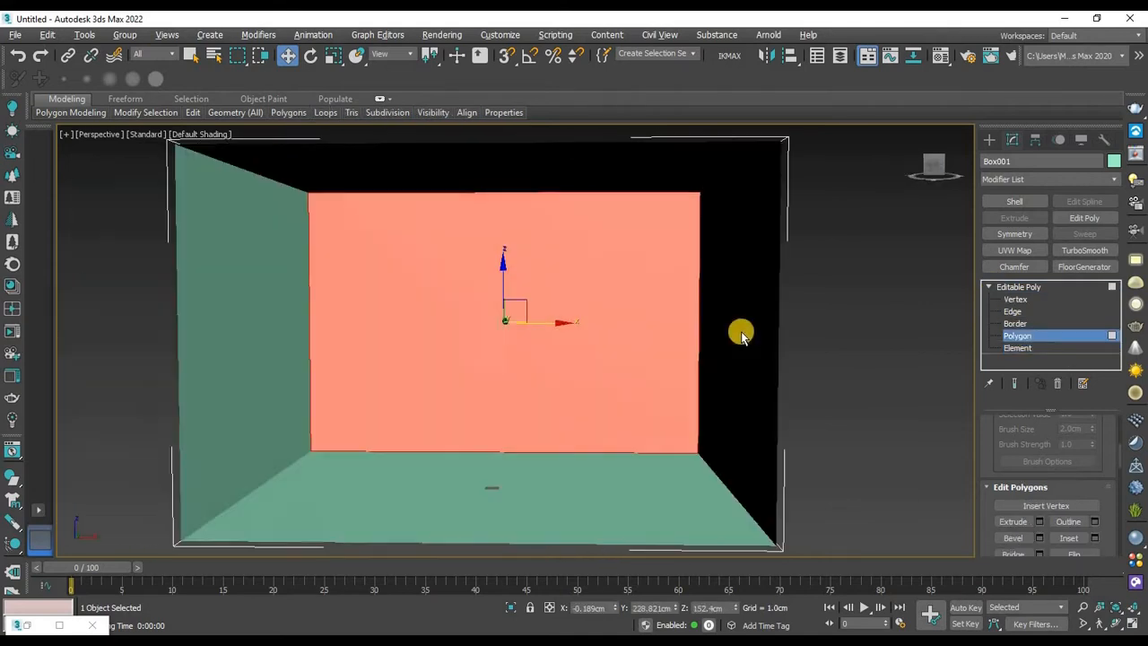
left_click(997, 311)
middle_click_drag(835, 348, 547, 381, "alt")
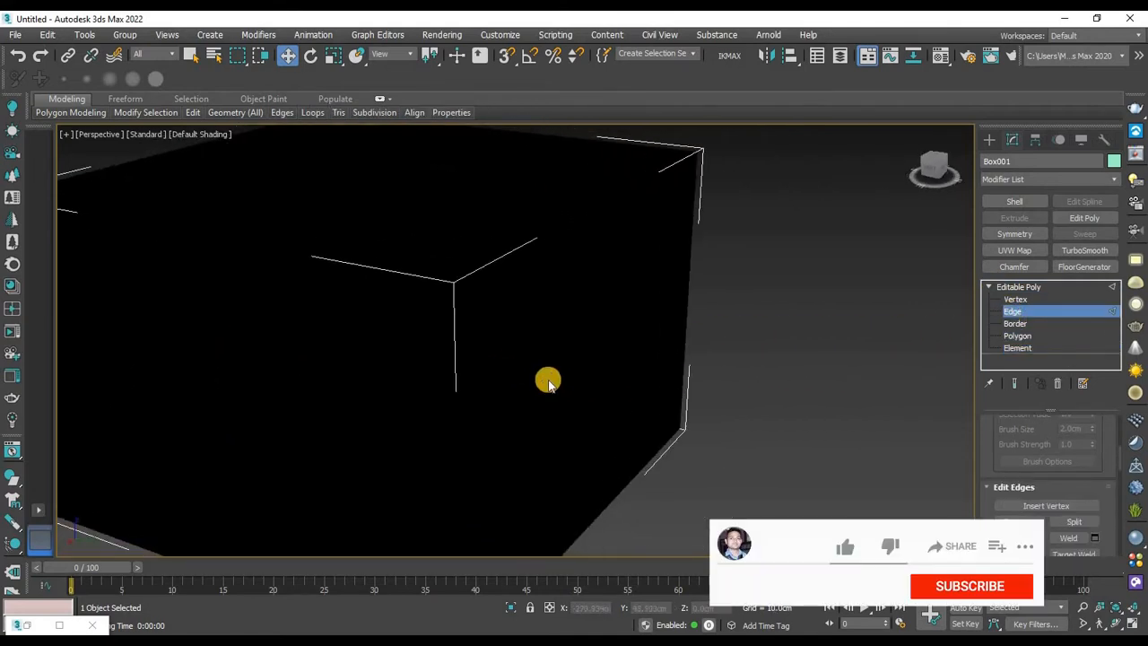
key("F4")
Connect the back wall's upper and lower edges with 2 segments and a pinch of 51.
left_click(553, 225)
middle_click_drag(586, 320, 584, 428, "alt")
left_click(584, 427)
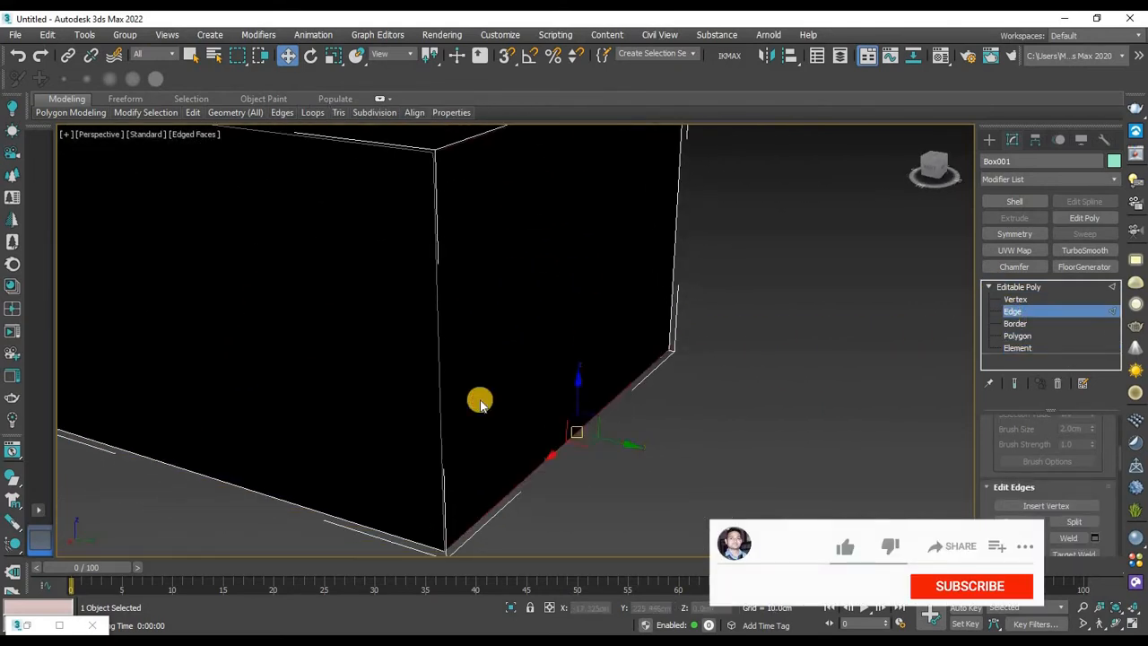
middle_click_drag(481, 405, 562, 423, "alt")
right_click(695, 314)
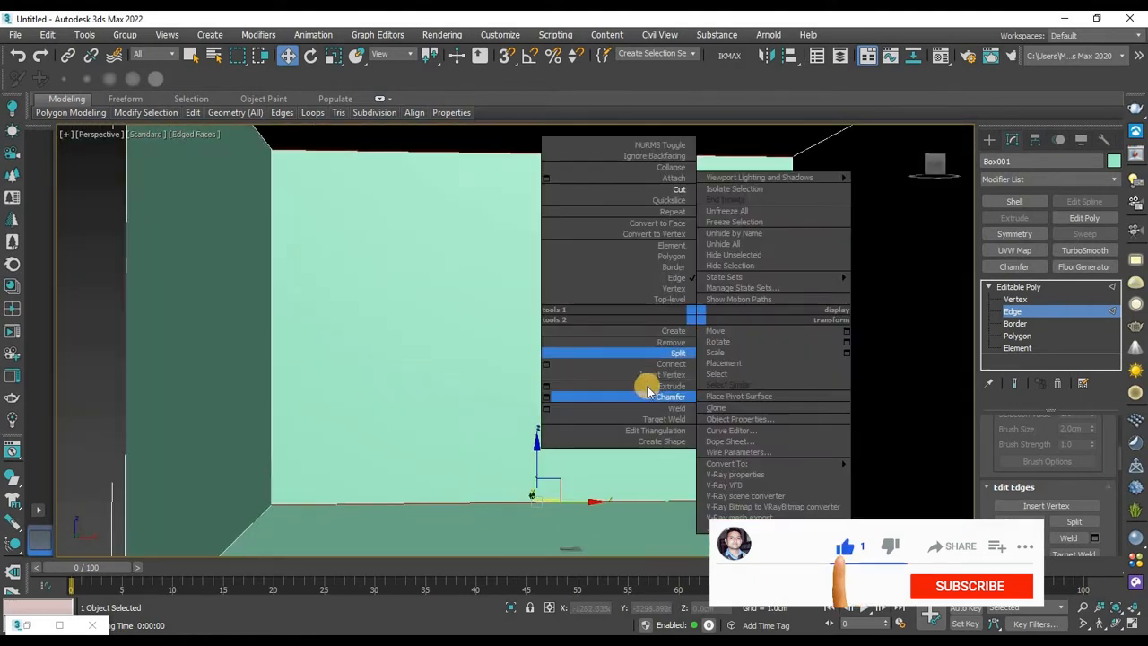
left_click(545, 363)
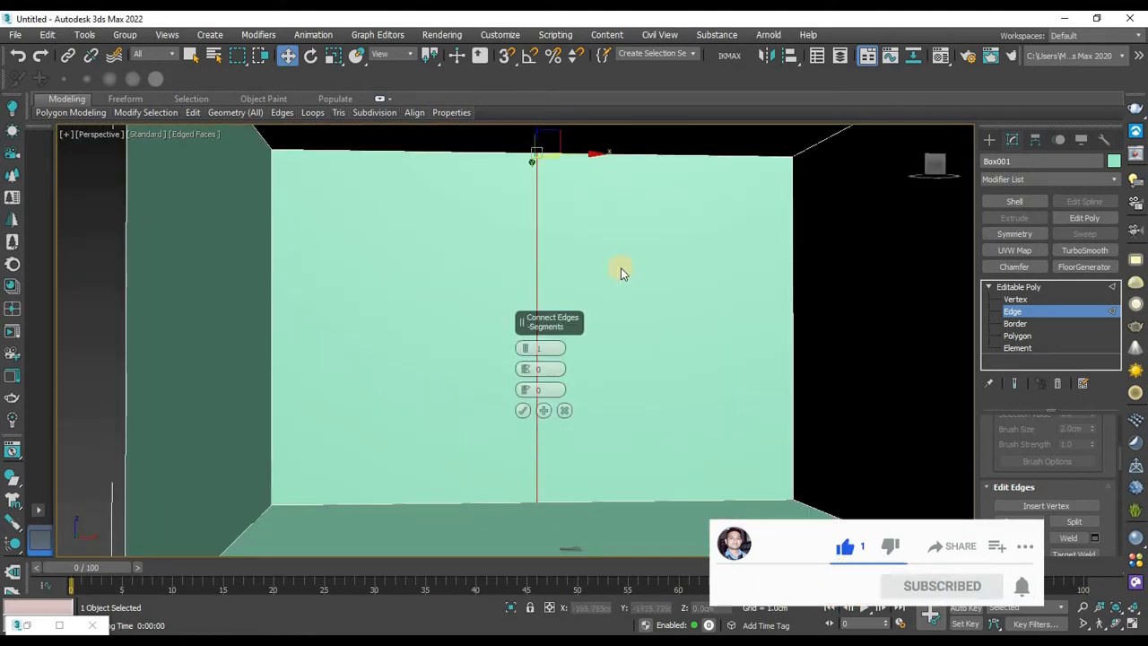
left_click(526, 350)
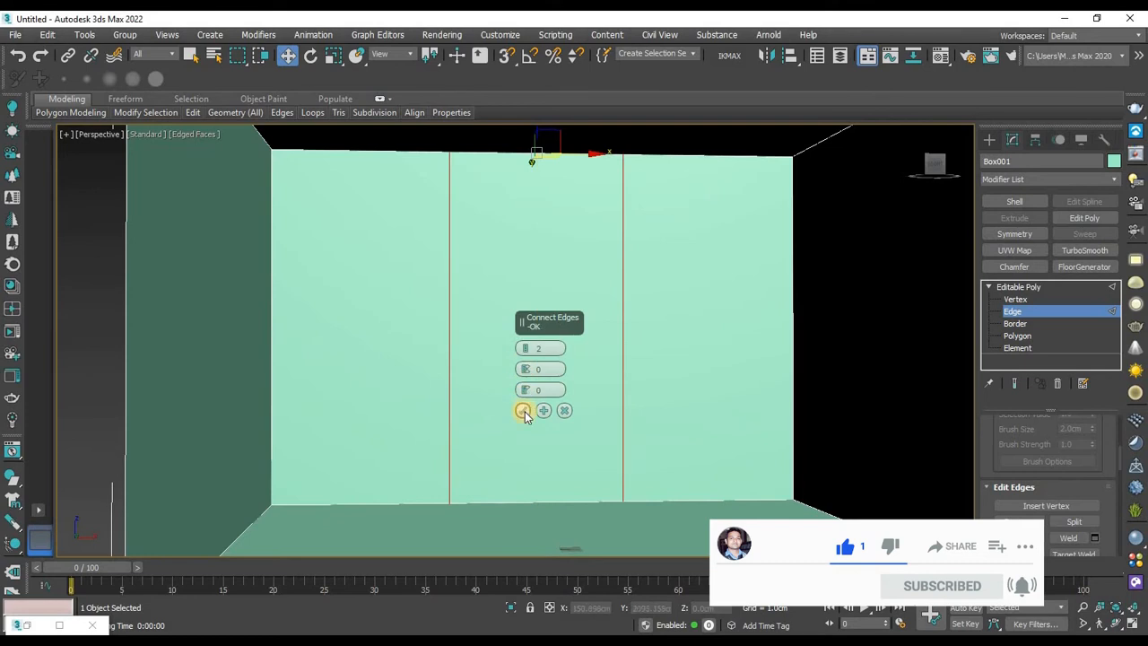
left_click_drag(545, 314, 613, 220)
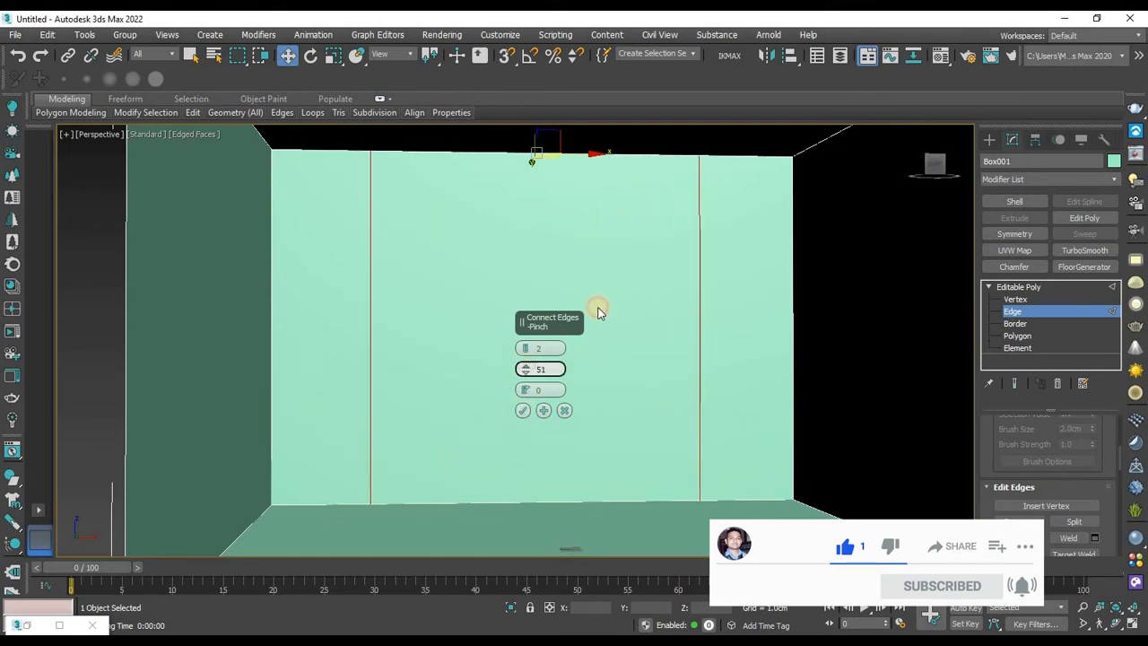
left_click(523, 410)
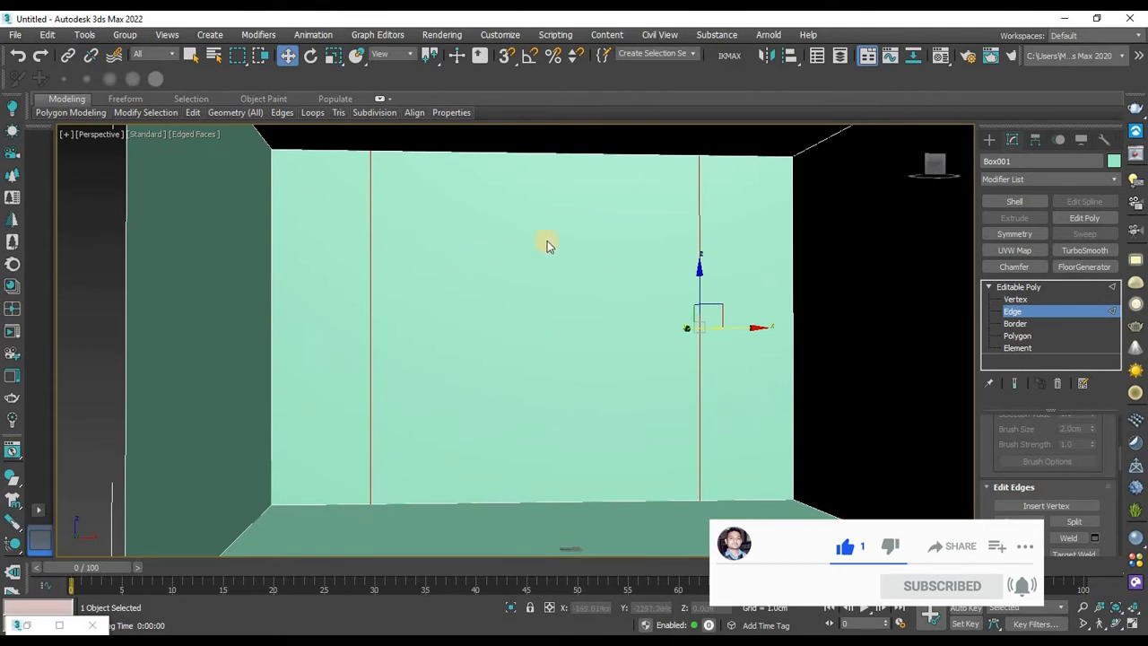
Connect the back wall's two new vertical edges with 2 horizontal segments and a pinch of 51.
right_click(609, 221)
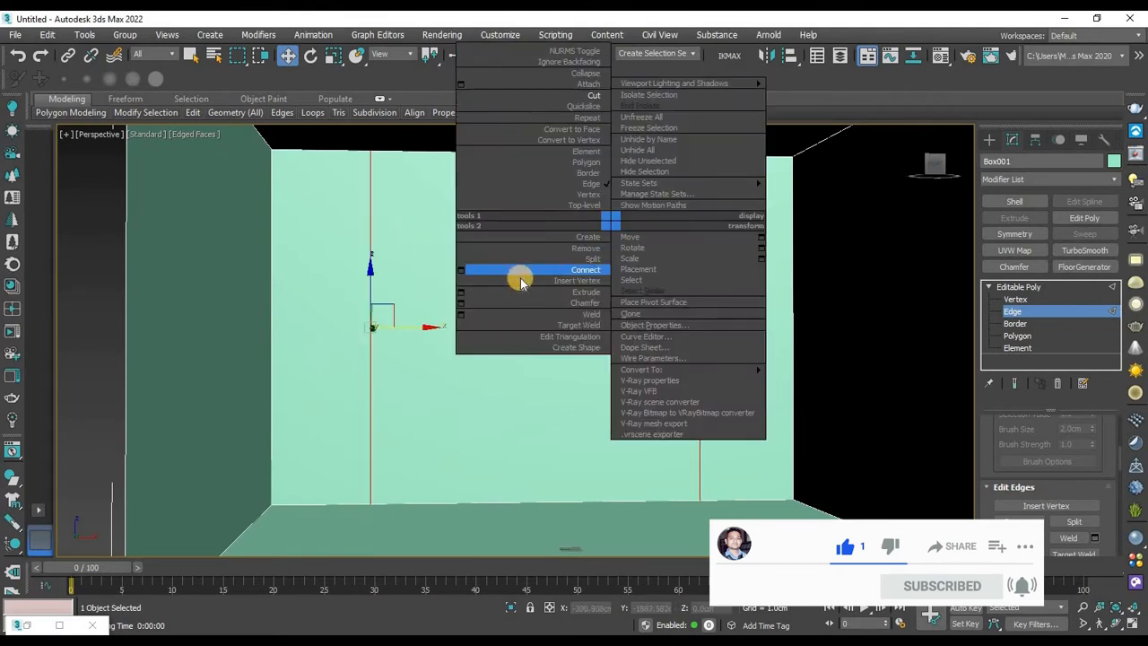
left_click(461, 270)
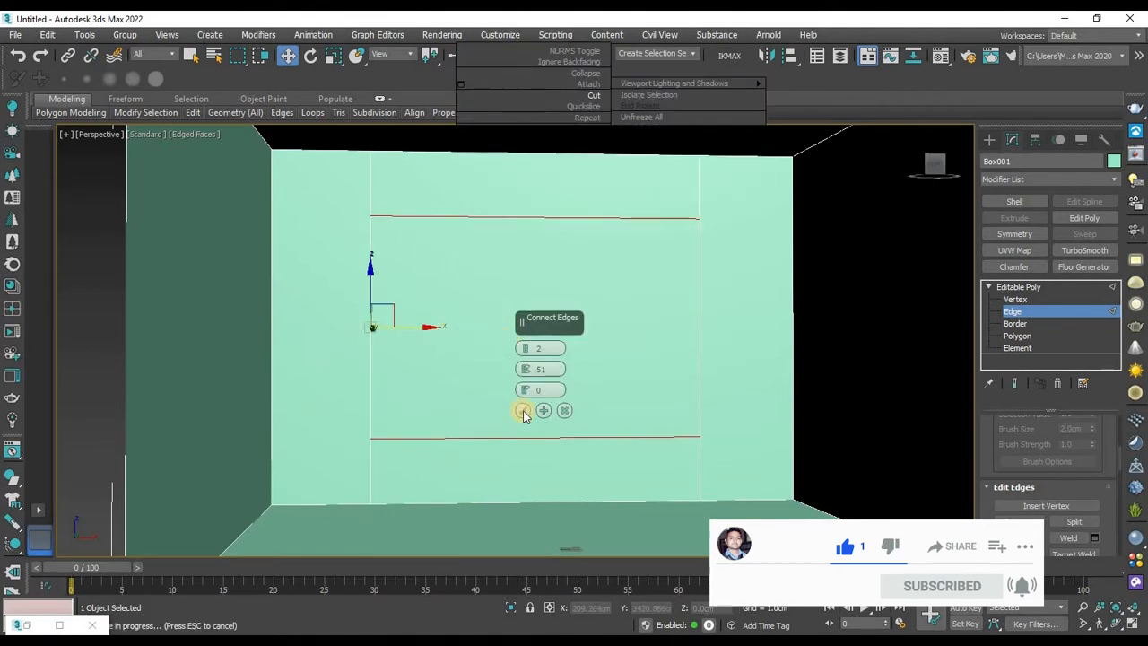
left_click(523, 411)
Extrude the central polygon of the back wall outward to form a shallow window recess.
key("4")
left_click(504, 313)
middle_click_drag(505, 313, 580, 353, "alt")
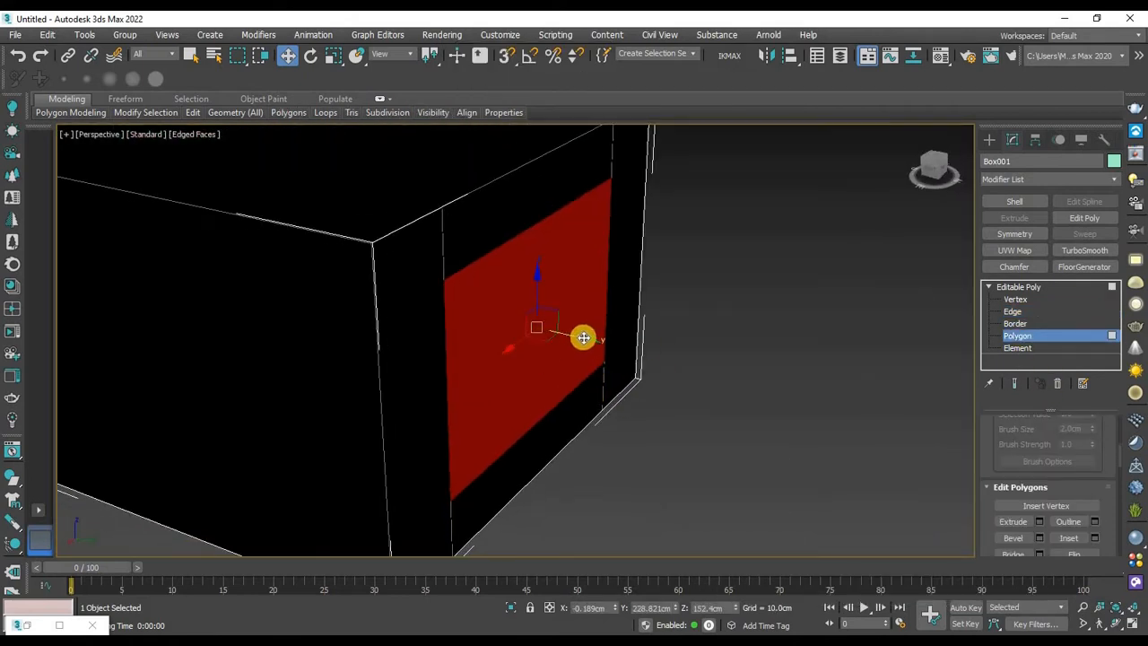
left_click(1038, 521)
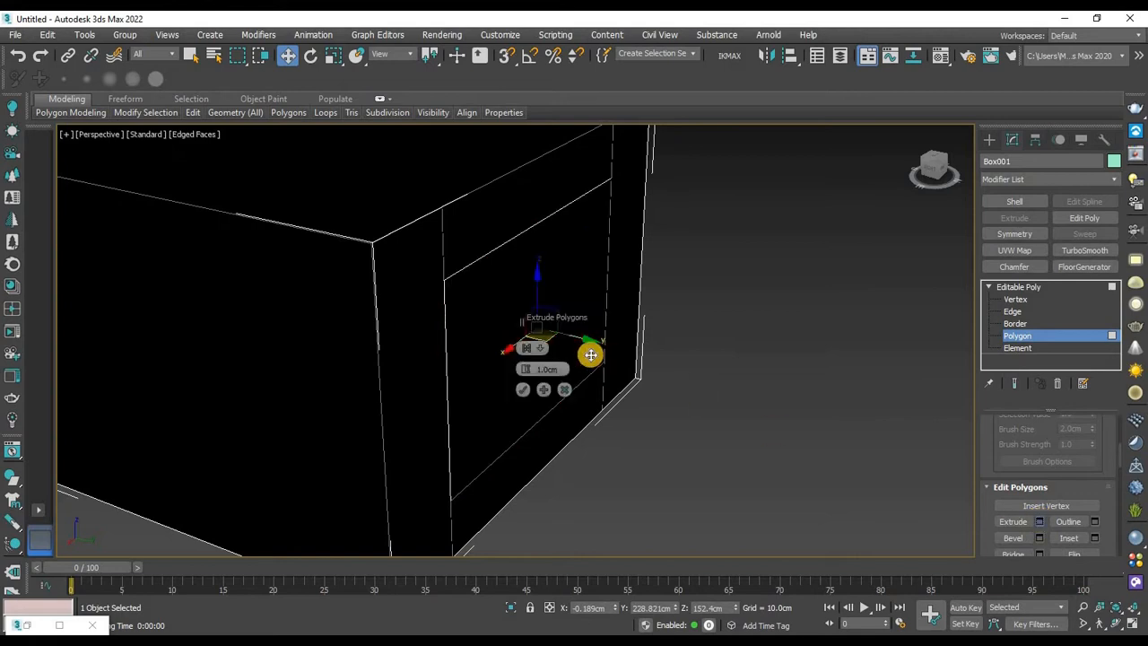
left_click_drag(529, 370, 1004, 192)
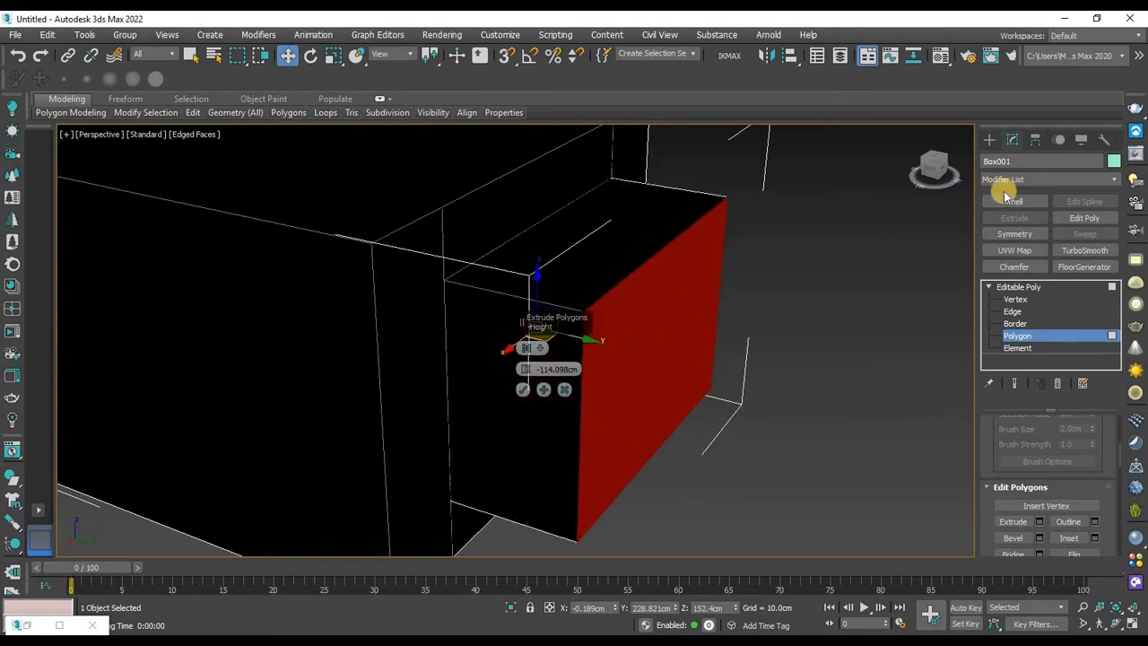
middle_click_drag(444, 343, 578, 321, "alt")
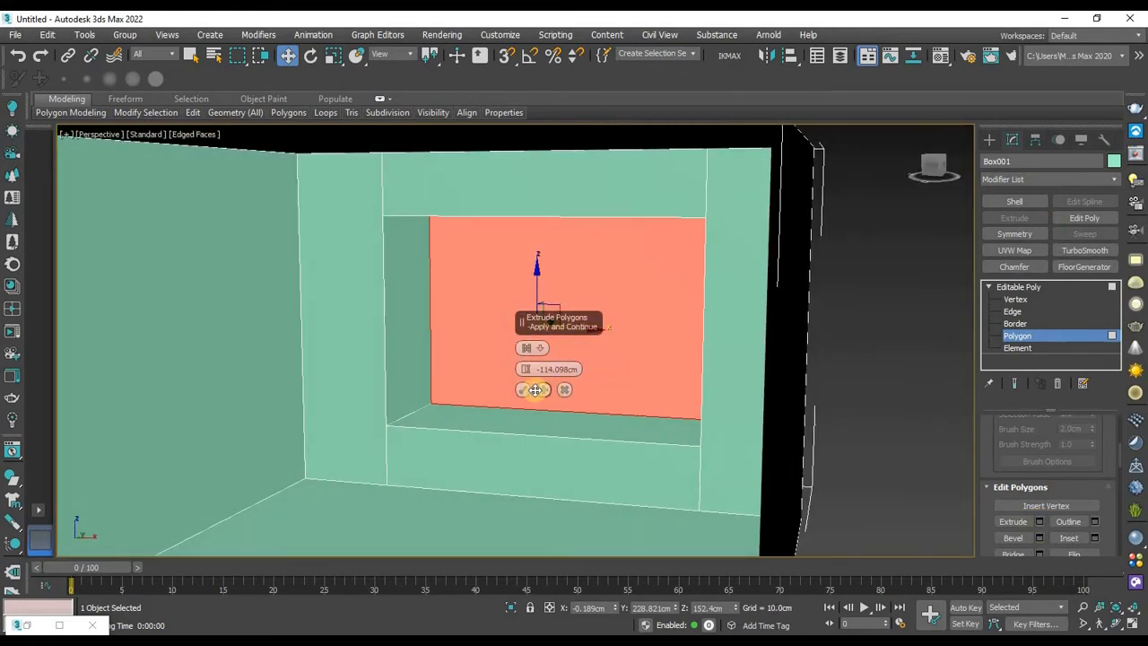
left_click(555, 390)
mouse_move(582, 366)
middle_mouse_down("alt")
mouse_move(569, 348)
mouse_move(492, 326)
mouse_move(576, 355)
middle_mouse_up("alt")
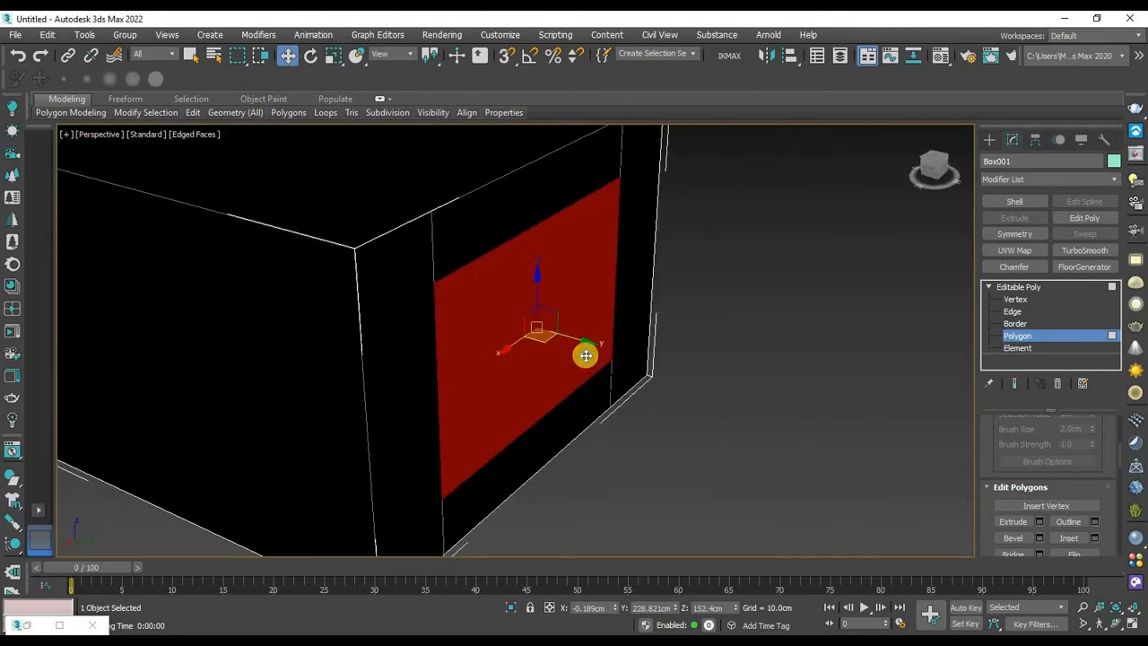
mouse_move(584, 341)
middle_mouse_down("alt")
mouse_move(604, 341)
mouse_move(569, 374)
mouse_move(588, 337)
mouse_move(543, 321)
mouse_move(630, 373)
middle_mouse_up("alt")
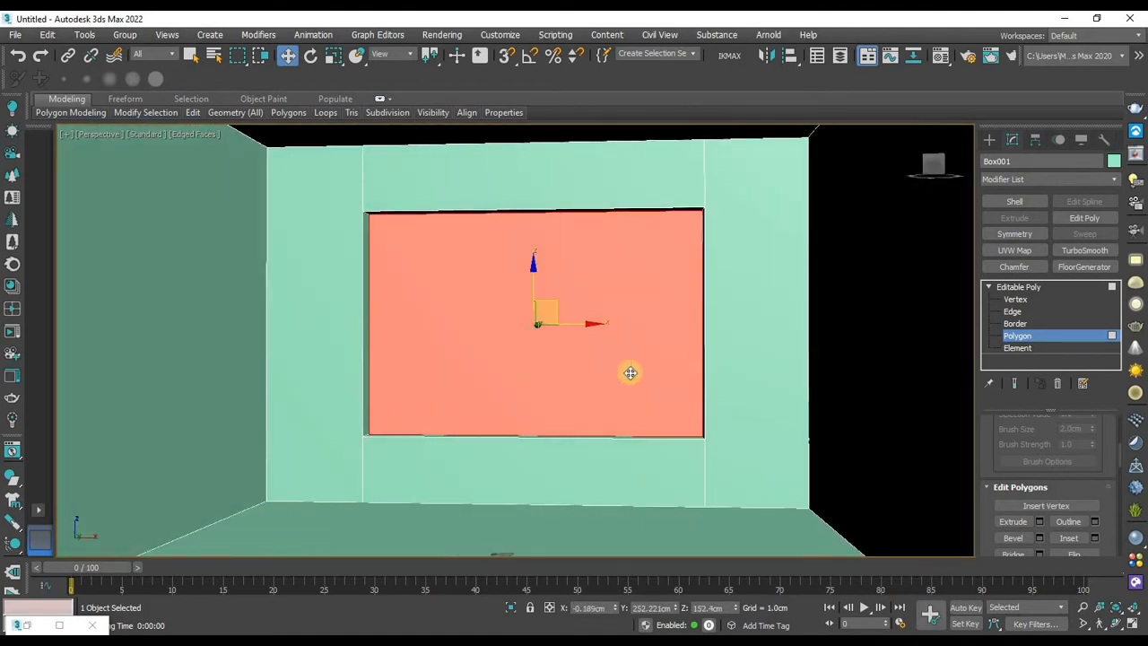
Connect the upper and lower edges of the recessed window polygon with 2 segments and a pinch of 5.
left_click(1010, 312)
left_click(522, 215)
scroll(520, 223, "up", 4)
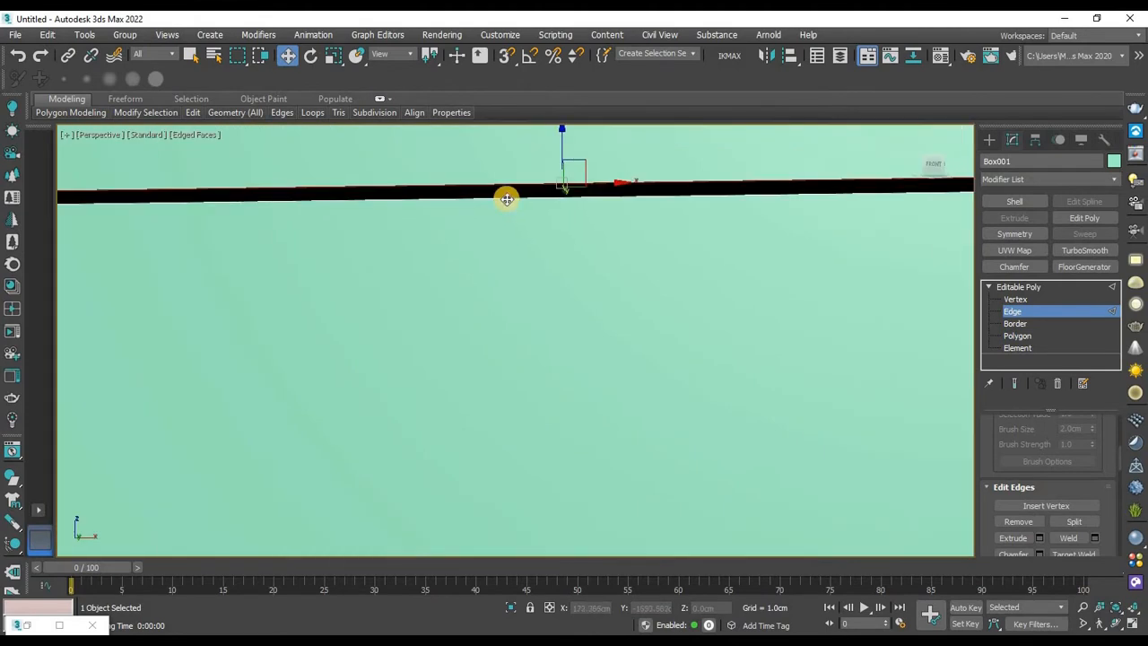
left_click(506, 198)
scroll(527, 247, "down", 6)
scroll(542, 339, "up", 4)
left_click(526, 354, "ctrl")
right_click(633, 233)
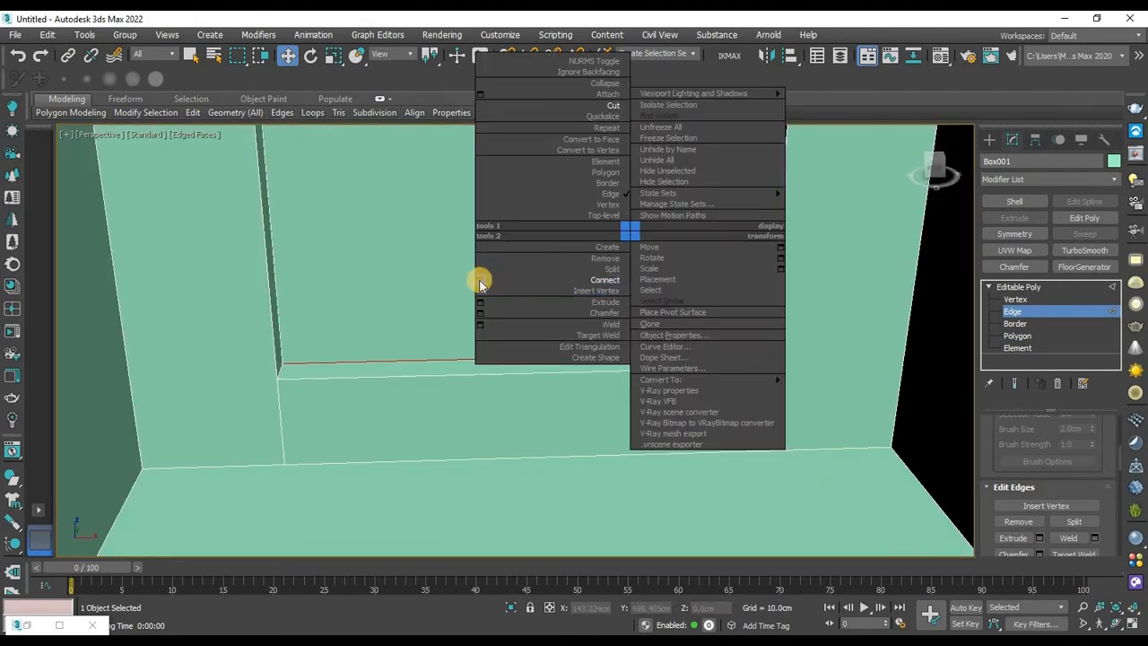
left_click(479, 282)
left_click_drag(529, 368, 564, 516)
middle_click_drag(659, 266, 619, 380)
left_click(524, 410)
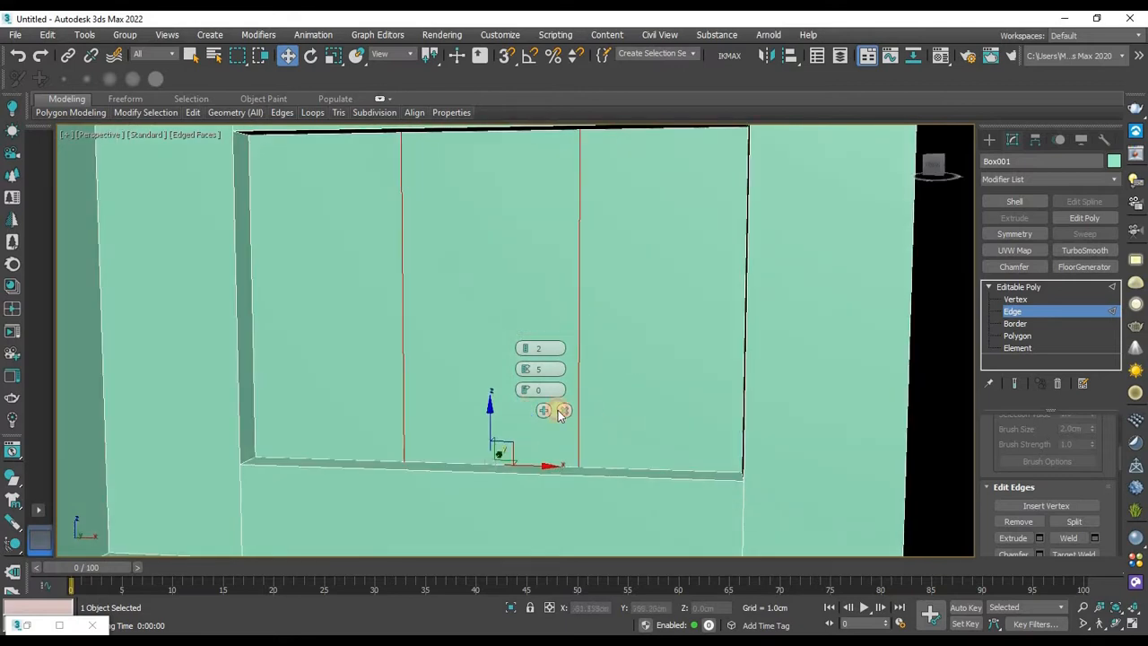
Inset the three window panels By Polygon by about 4.94 cm to form the frames.
left_click(1022, 337)
left_click(360, 202)
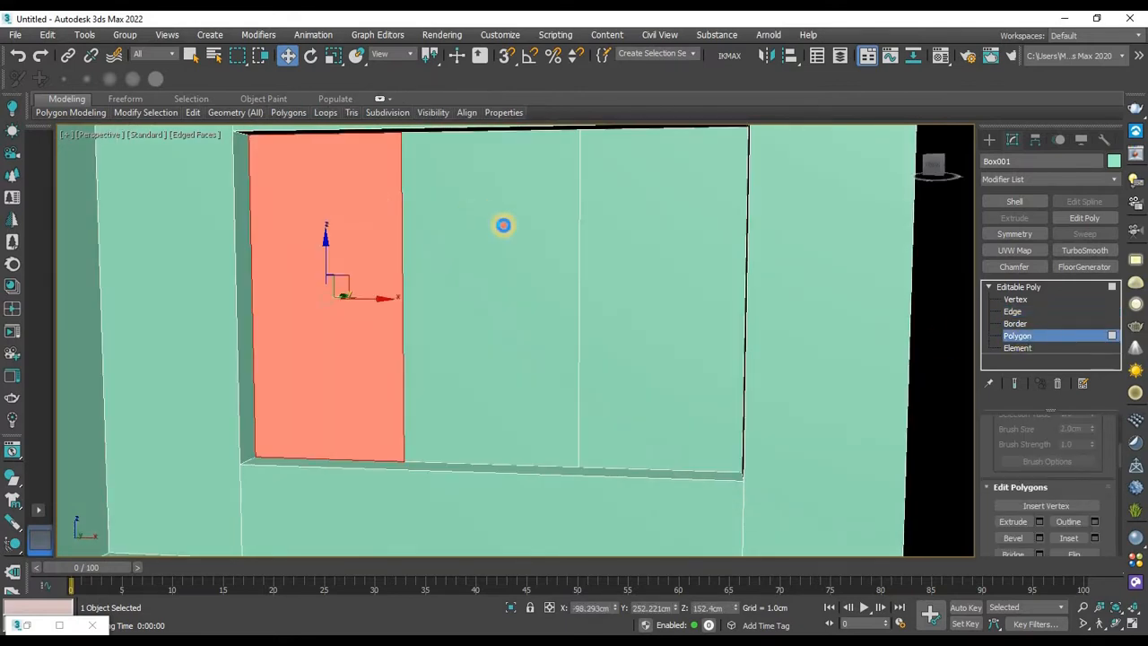
left_click(503, 226, "ctrl")
left_click(670, 241, "ctrl")
right_click(669, 242)
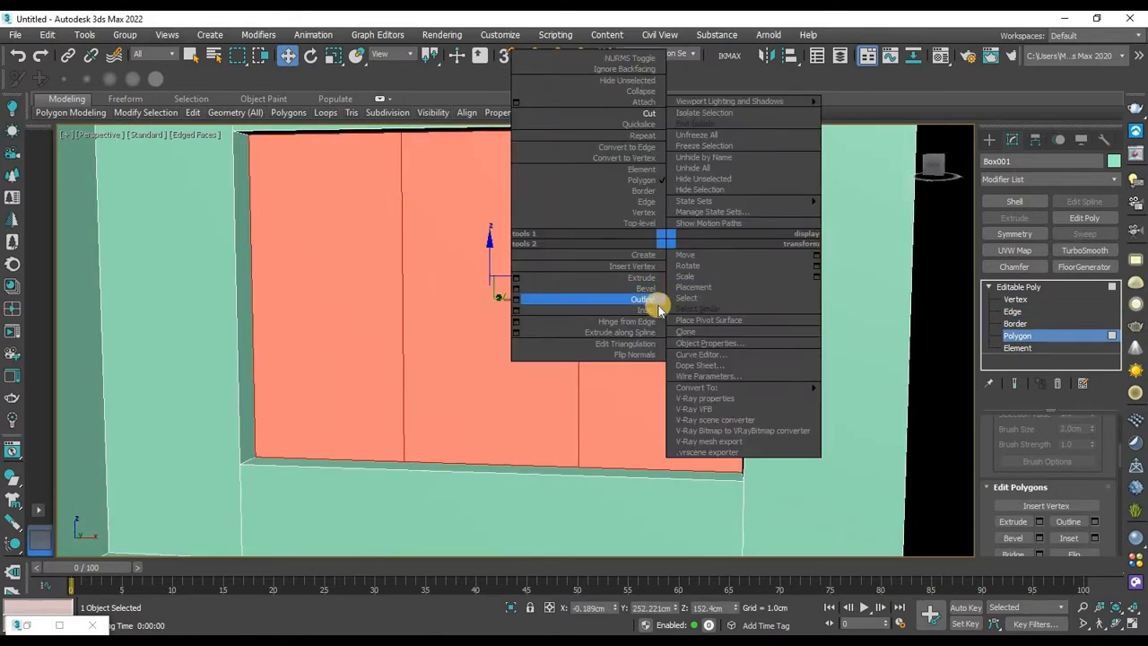
left_click(514, 308)
left_click(532, 348)
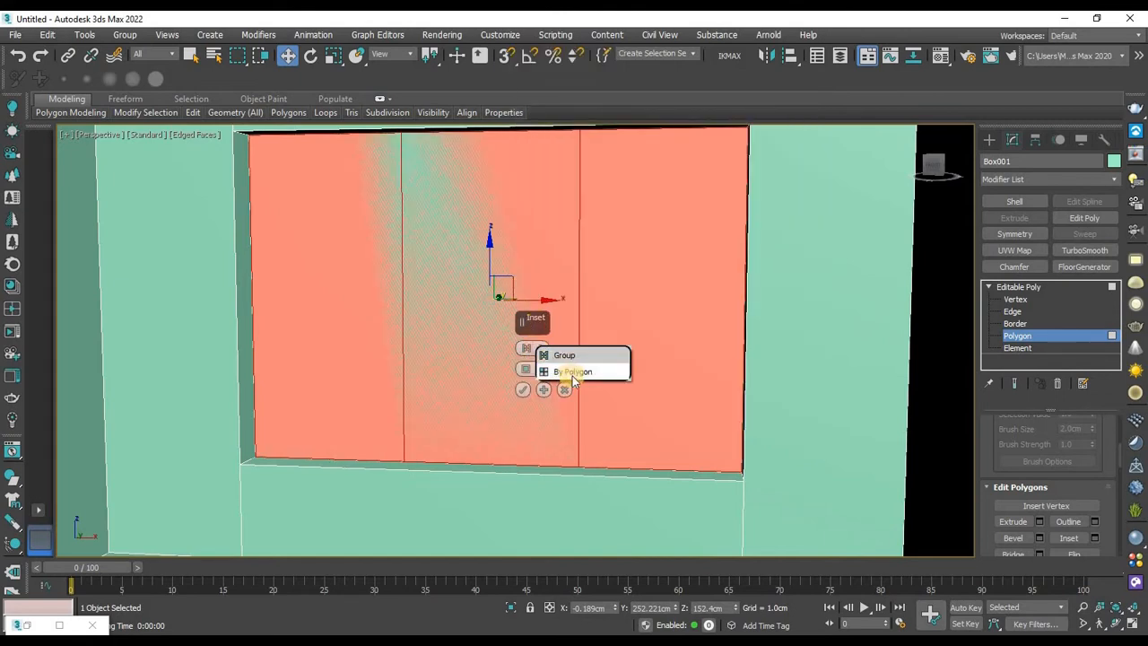
left_click(560, 371)
left_click_drag(525, 370, 572, 96)
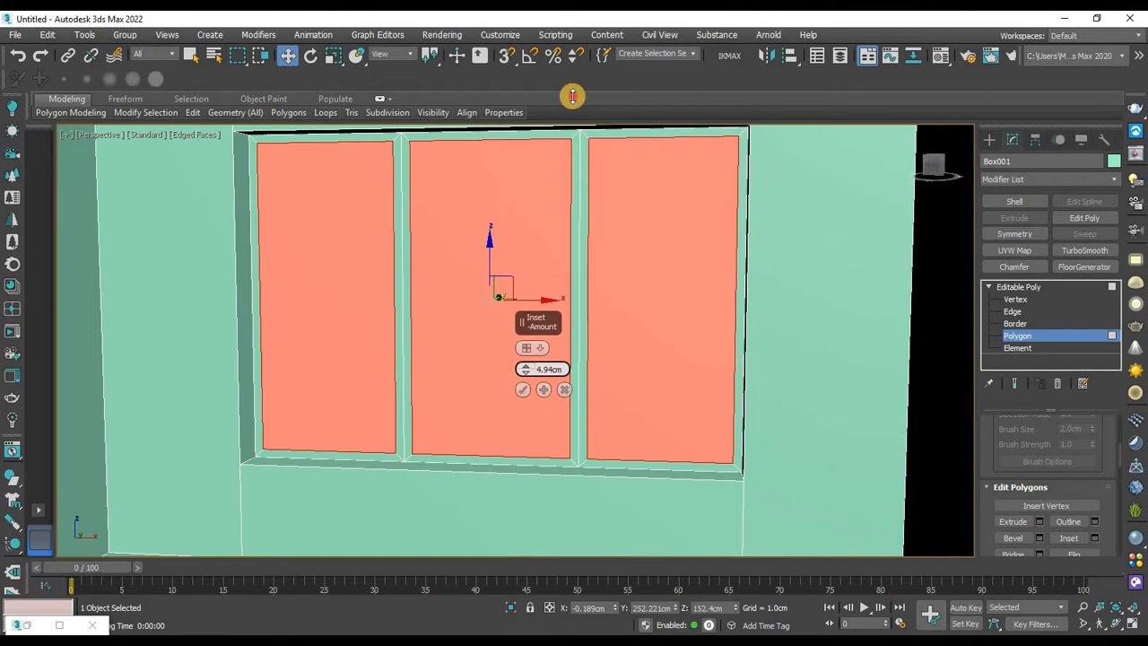
left_click(543, 389)
Delete the three inset window panes and change the room's object colour to grey.
mouse_move(604, 377)
middle_mouse_down("alt")
mouse_move(628, 362)
mouse_move(528, 311)
mouse_move(418, 286)
mouse_move(520, 315)
mouse_move(532, 305)
mouse_move(624, 305)
mouse_move(619, 317)
mouse_move(715, 402)
mouse_move(544, 397)
mouse_move(511, 279)
mouse_move(366, 286)
mouse_move(400, 325)
middle_mouse_up("alt")
key("Delete")
scroll(547, 398, "down", 3)
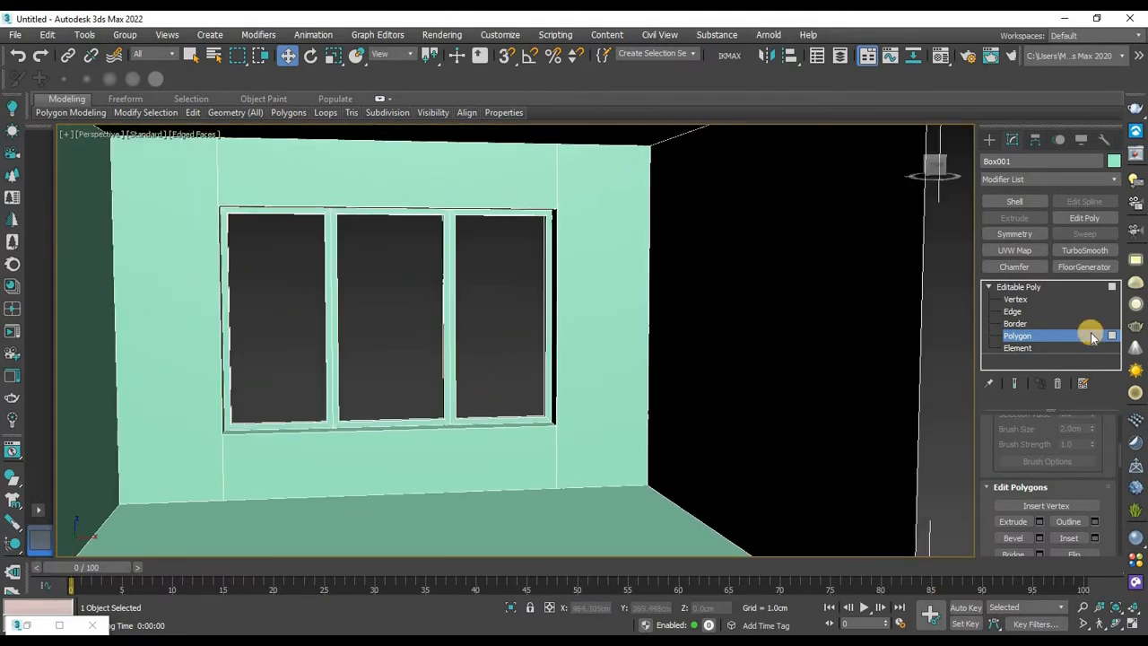
left_click(1113, 160)
left_click(655, 408)
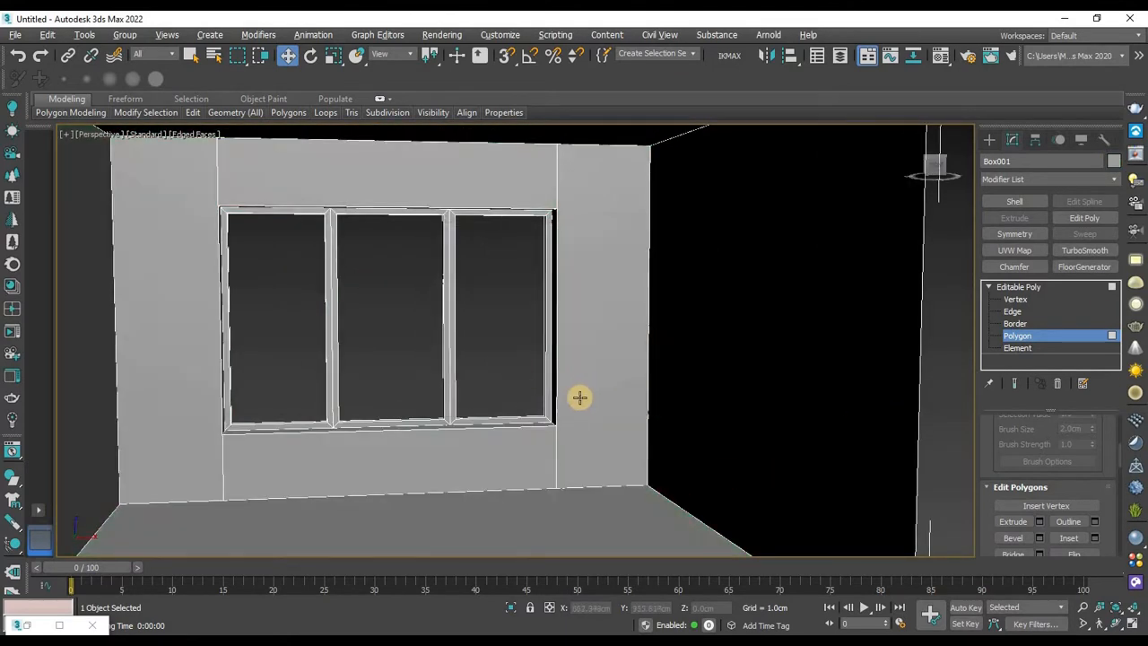
middle_click_drag(581, 398, 681, 421, "alt")
scroll(679, 364, "up", 2)
scroll(690, 384, "down", 4)
scroll(663, 368, "down", 3)
middle_click_drag(659, 358, 655, 407)
scroll(646, 345, "up", 4)
Place a targeted Physical camera in the Top view, aimed from outside the room's open side to just beyond the window, about 605 cm away.
left_click(989, 139)
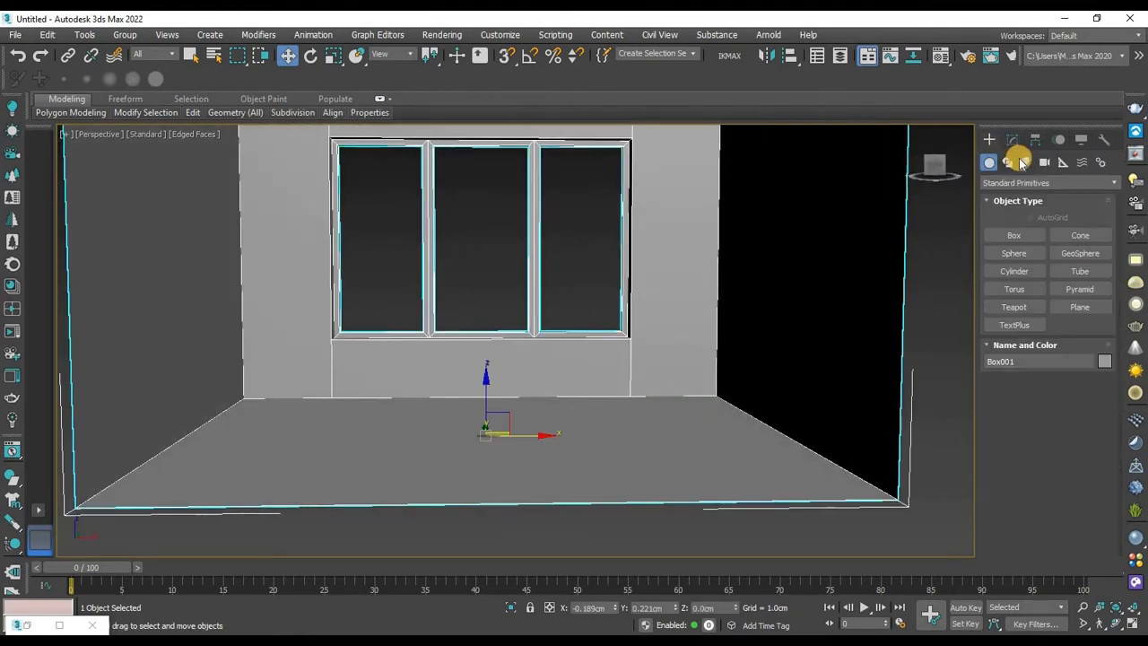
left_click(1045, 162)
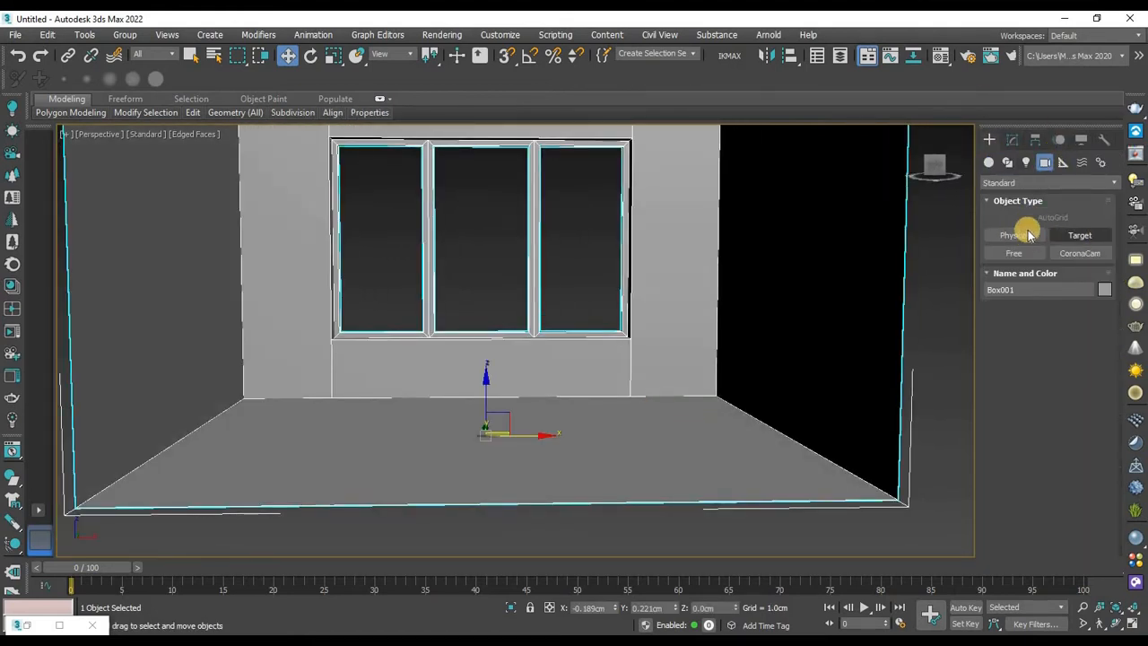
left_click(1013, 235)
key("alt+w")
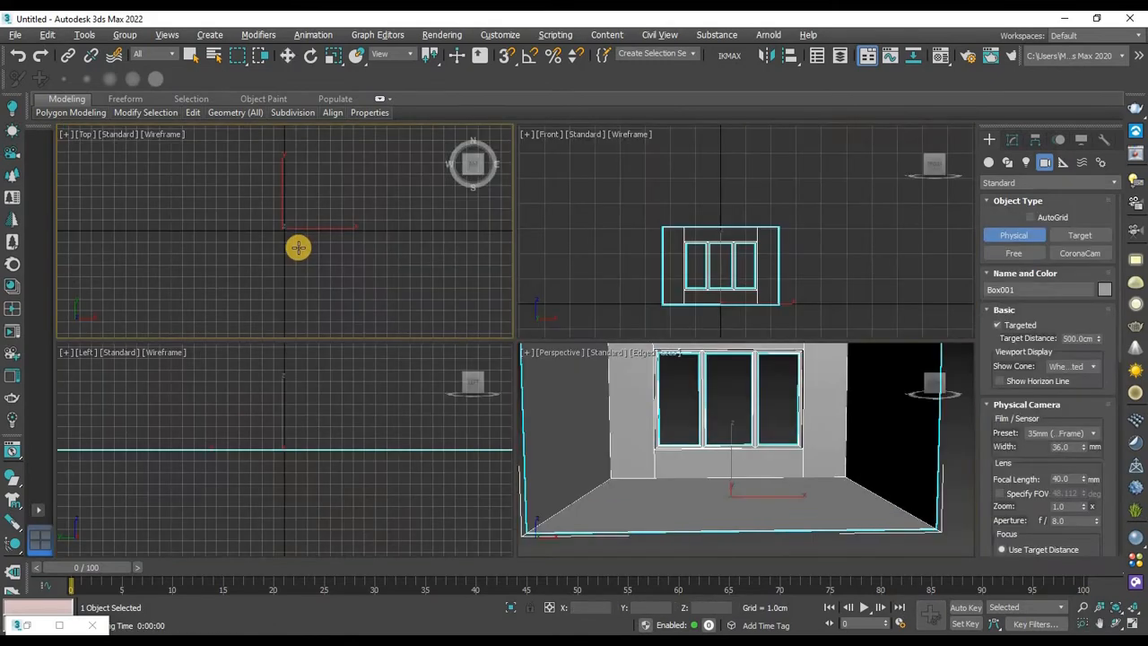
key("alt+w")
scroll(451, 370, "down", 12)
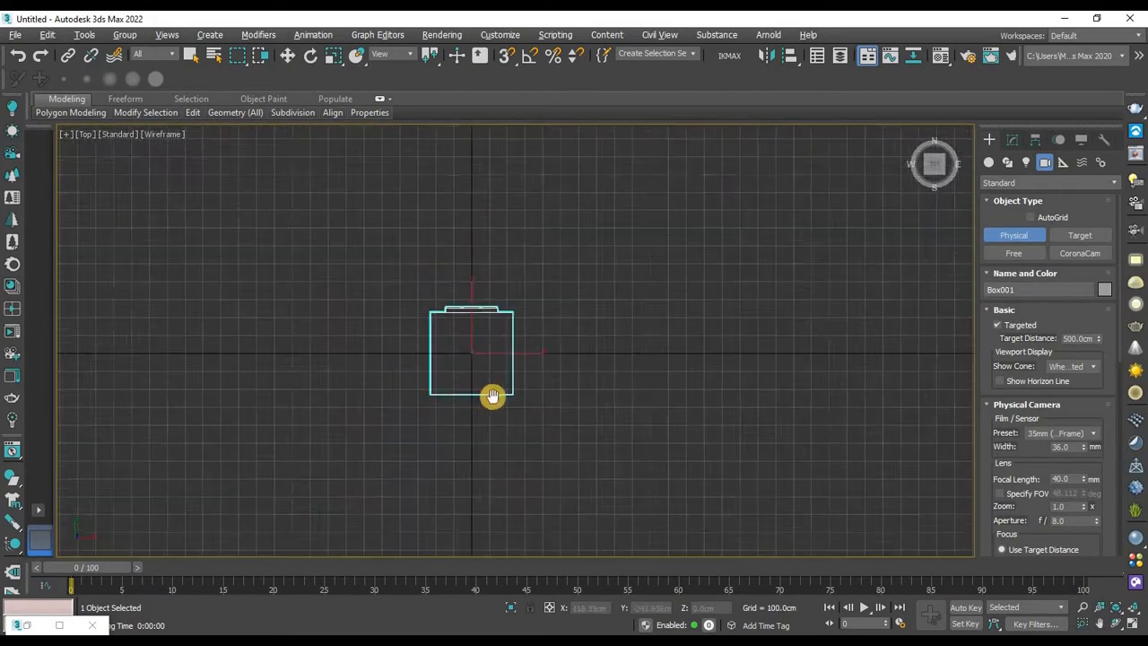
scroll(492, 397, "up", 3)
middle_click_drag(492, 397, 540, 379)
left_click_drag(498, 398, 496, 325)
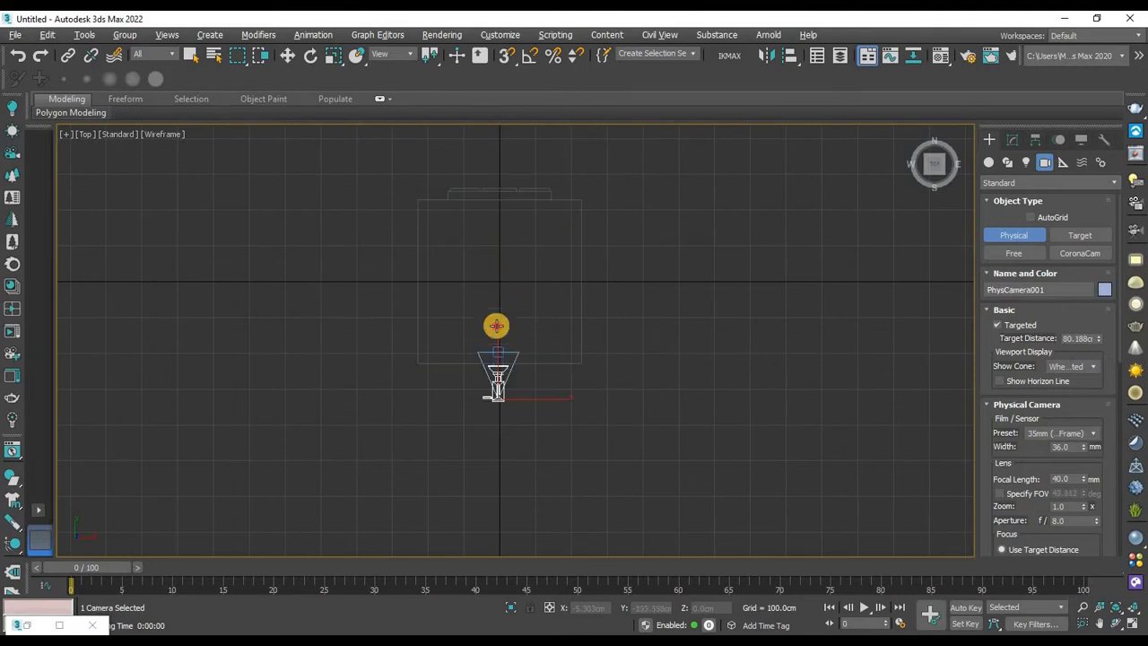
left_click_drag(497, 211, 496, 182)
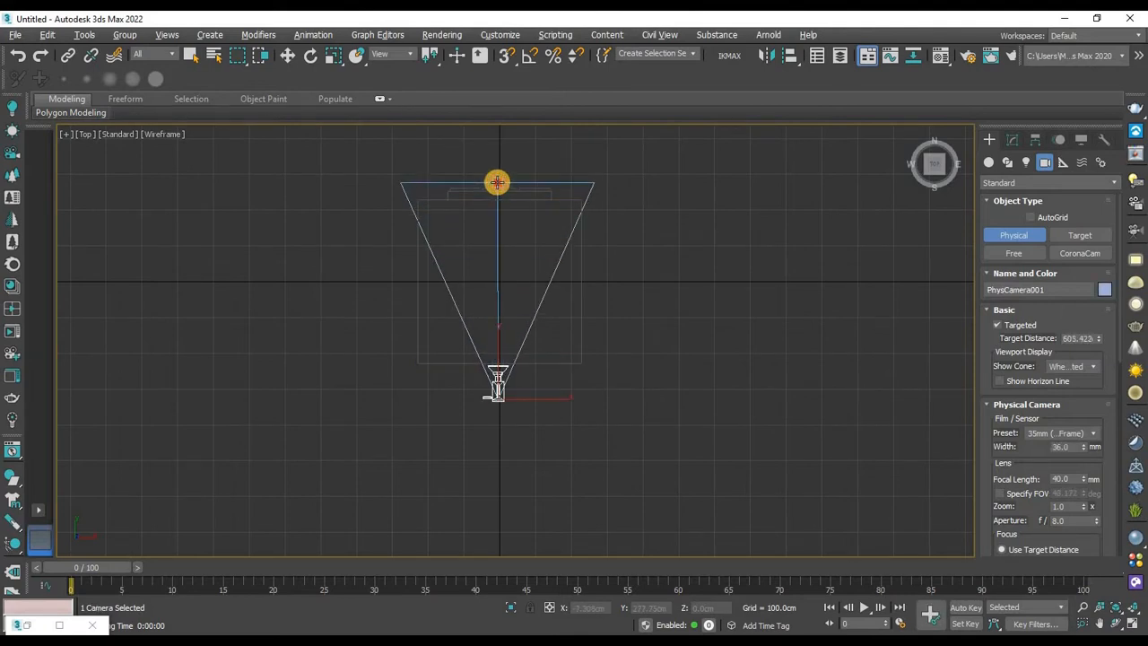
right_click(496, 182)
Switch the maximized Perspective viewport to look through PhysCamera001.
scroll(692, 487, "up", 2)
key("alt+w")
right_click(723, 482)
key("alt+w")
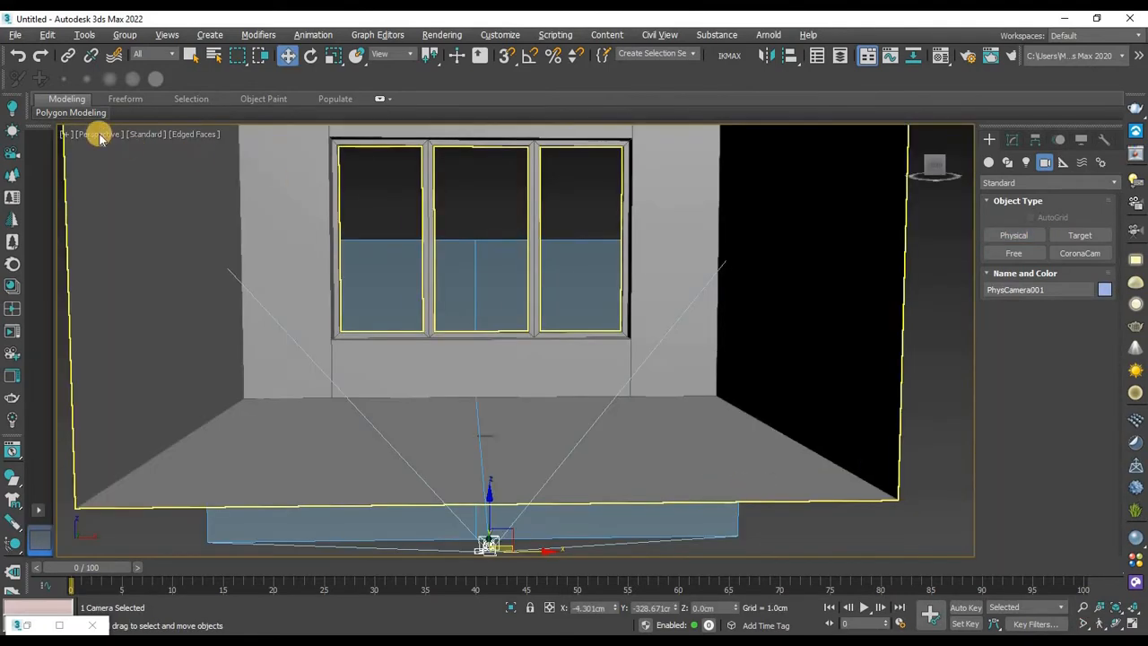
left_click(113, 136)
mouse_move(233, 155)
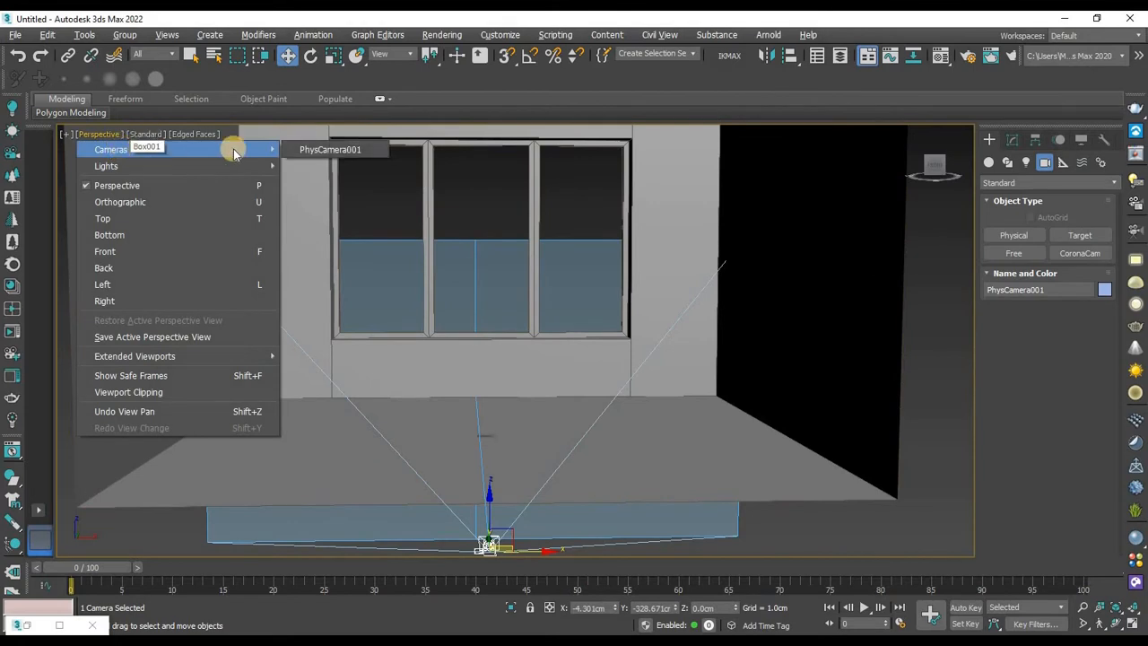
left_click(332, 151)
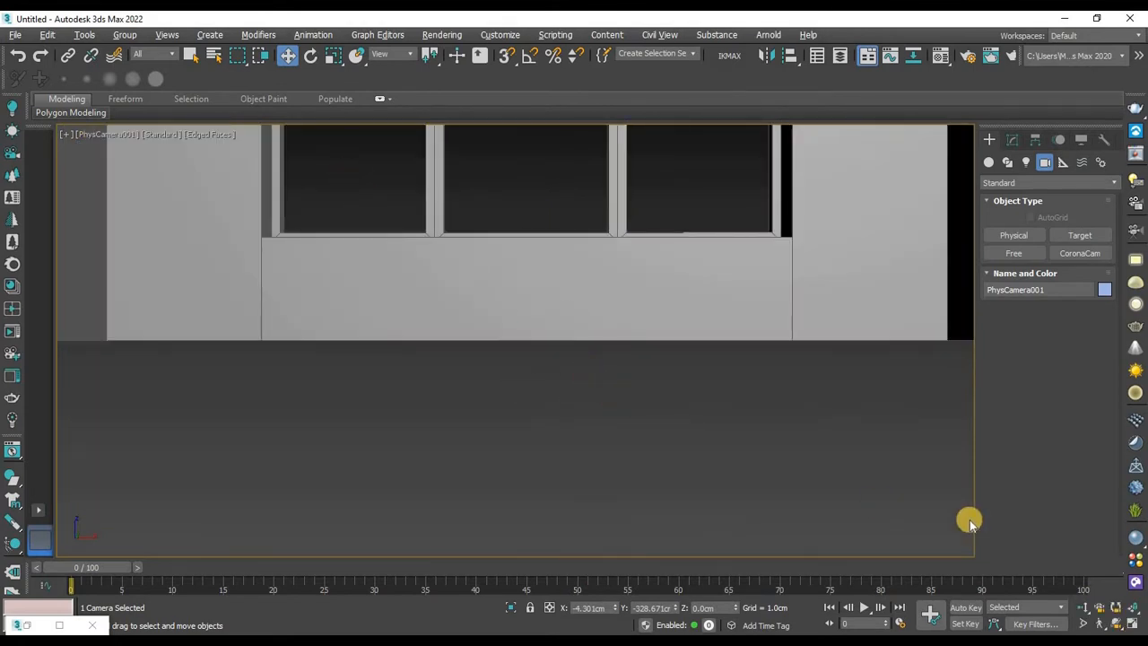
Raise the camera to about Z 138 cm and move it back to about Y -623 cm to frame the whole window wall.
middle_click_drag(566, 286, 564, 450)
middle_click_drag(570, 298, 576, 376)
key("alt+w")
scroll(275, 230, "down", 3)
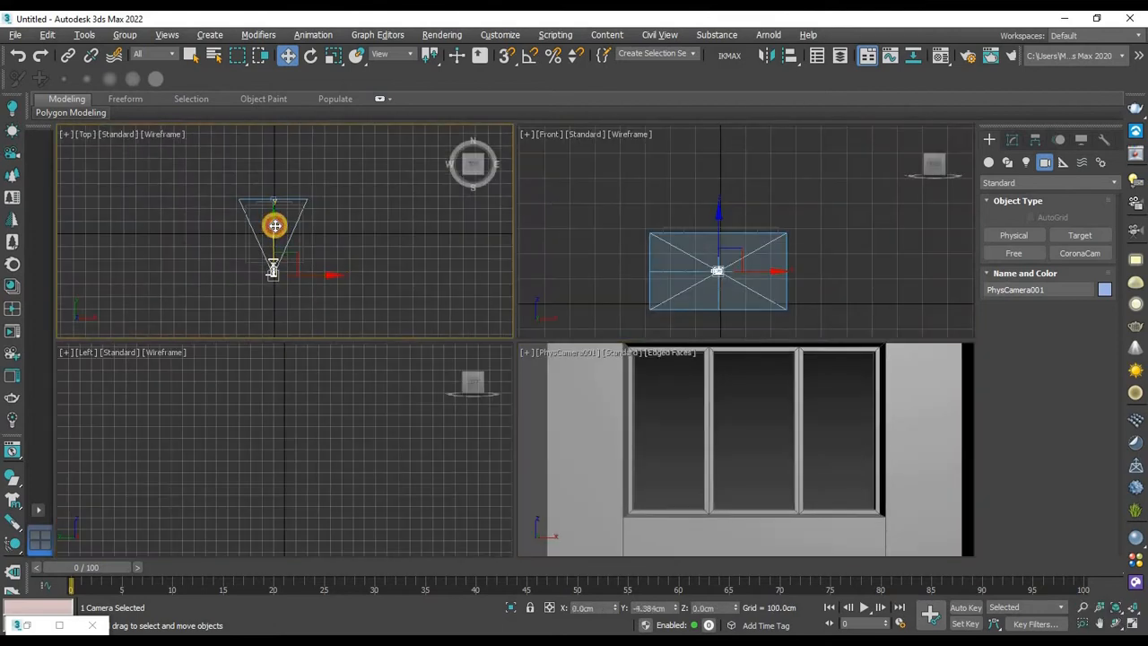
left_click_drag(282, 234, 331, 237)
middle_click_drag(356, 229, 359, 266)
scroll(365, 234, "up", 2)
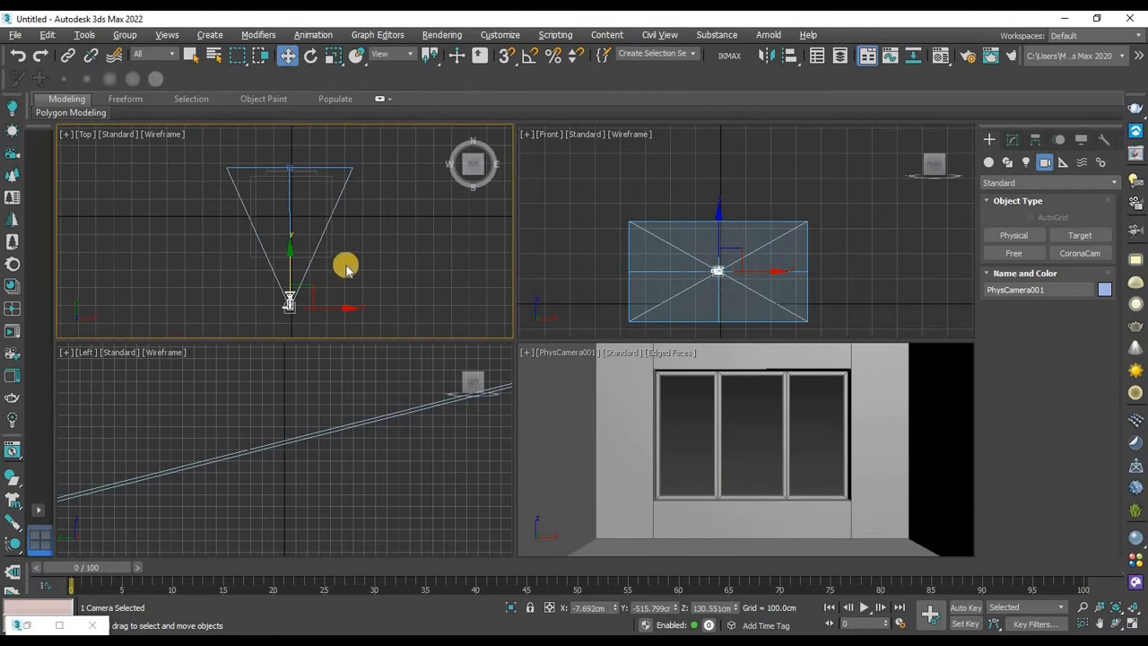
mouse_move(281, 256)
left_mouse_down()
mouse_move(296, 296)
mouse_move(289, 272)
left_mouse_up()
middle_click_drag(767, 399, 769, 405)
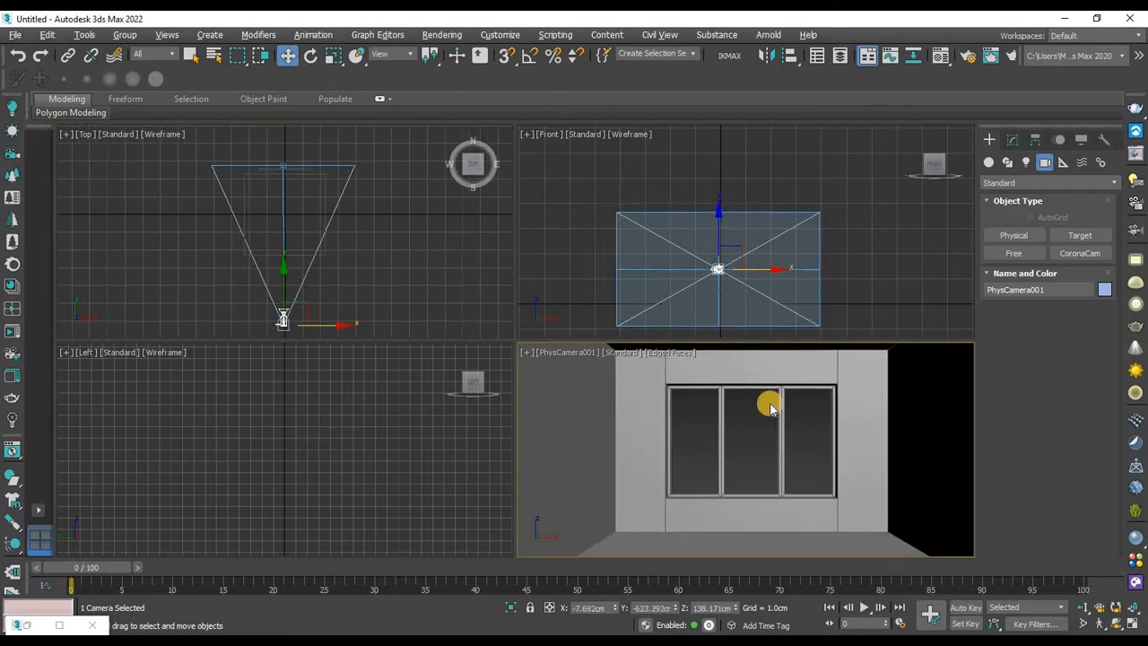
key("alt+w")
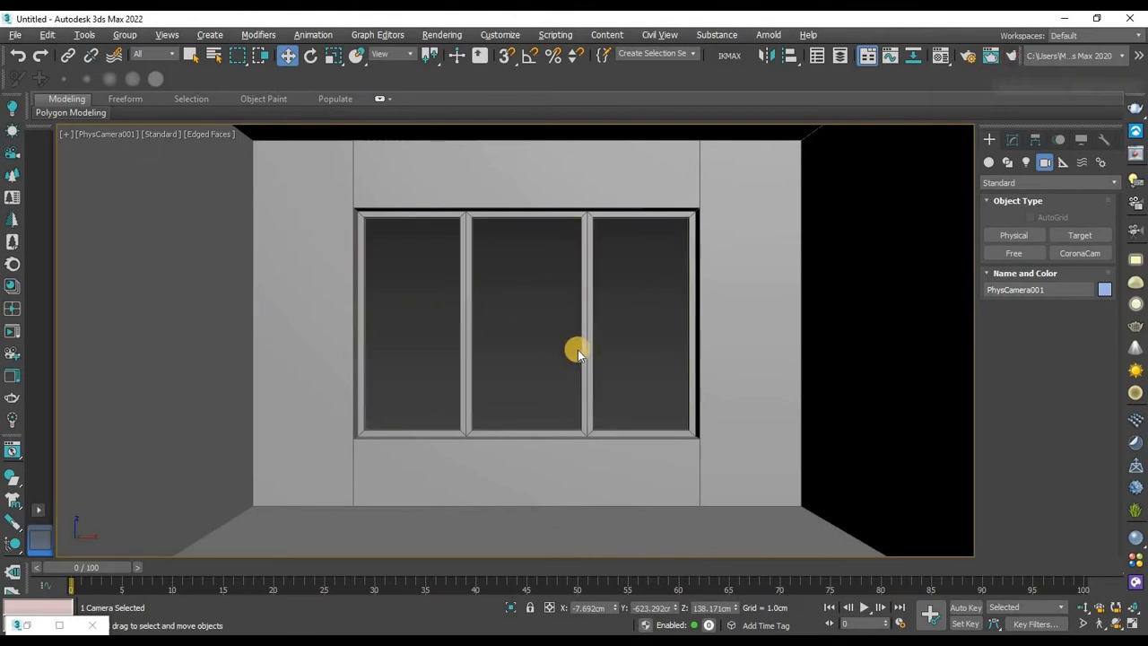
Clear the camera selection in the maximized Front view and hide the grid around the room.
left_click(1135, 259)
key("alt+w")
right_click(665, 308)
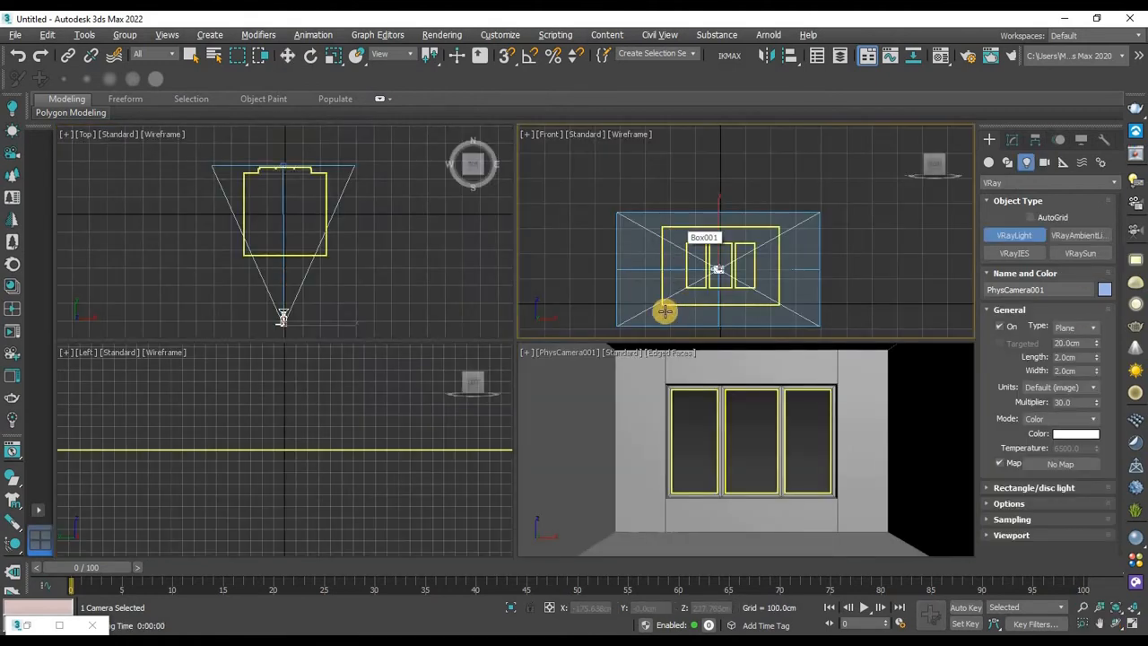
key("alt+w")
scroll(551, 394, "up", 1)
middle_click_drag(550, 395, 552, 278)
scroll(552, 280, "up", 1)
right_click(853, 305)
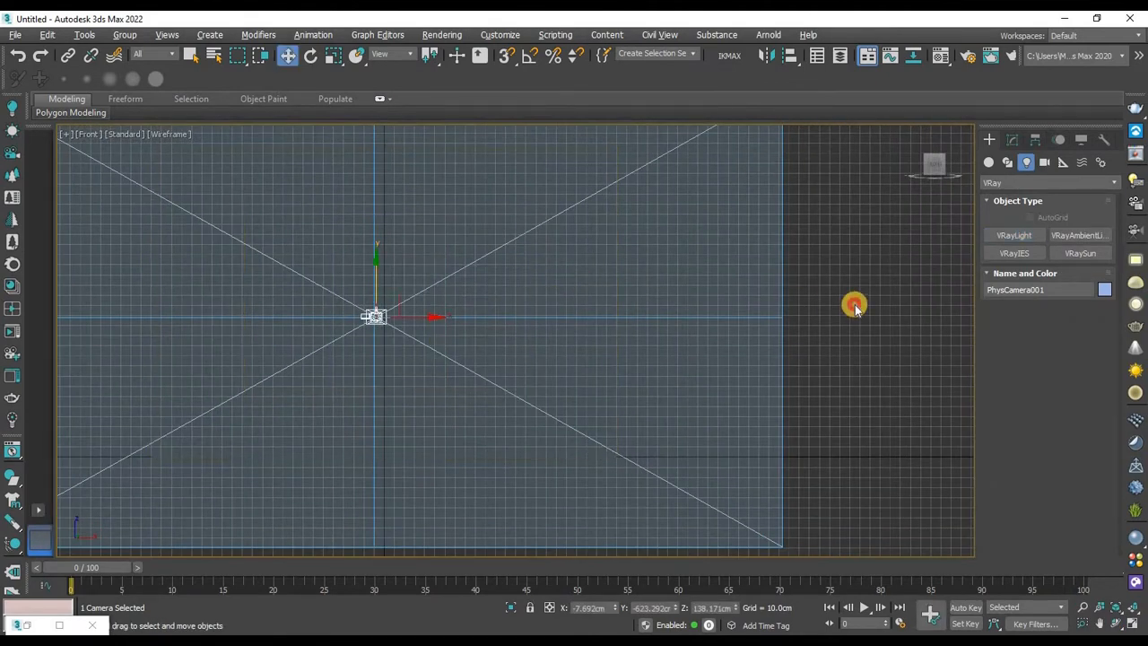
left_click(853, 303)
middle_click_drag(448, 313, 527, 317)
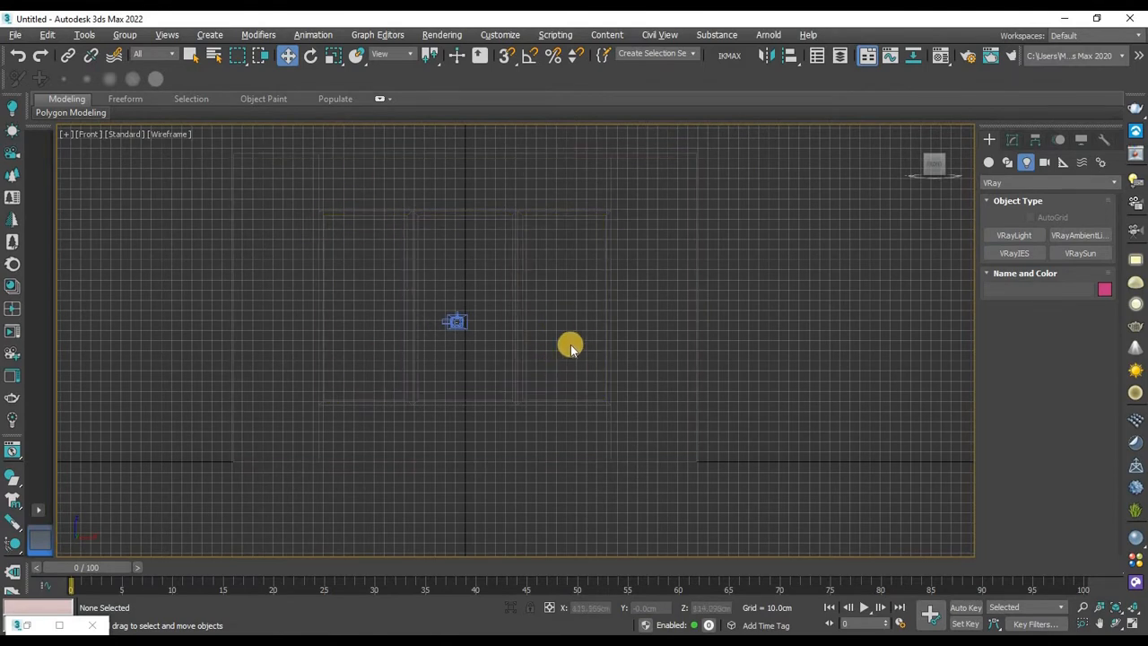
key("g")
middle_click_drag(621, 314, 645, 338)
Draw a V-Ray plane light about 296 by 197 cm over the three-pane window in the Front view.
left_click(1043, 235)
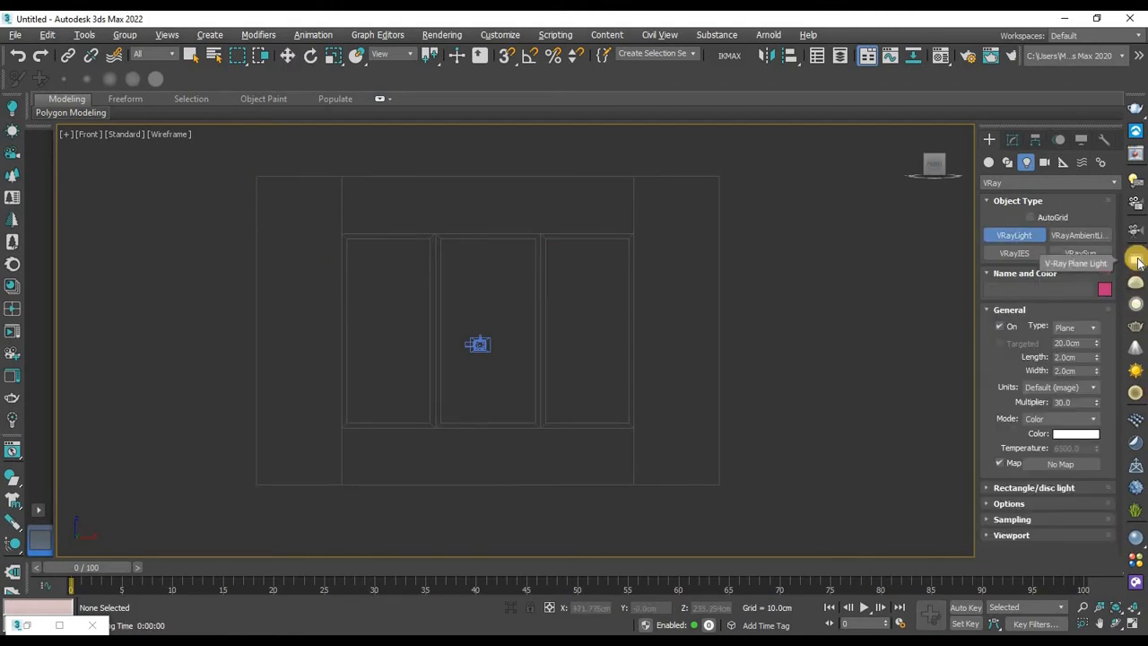
left_click_drag(347, 239, 638, 431)
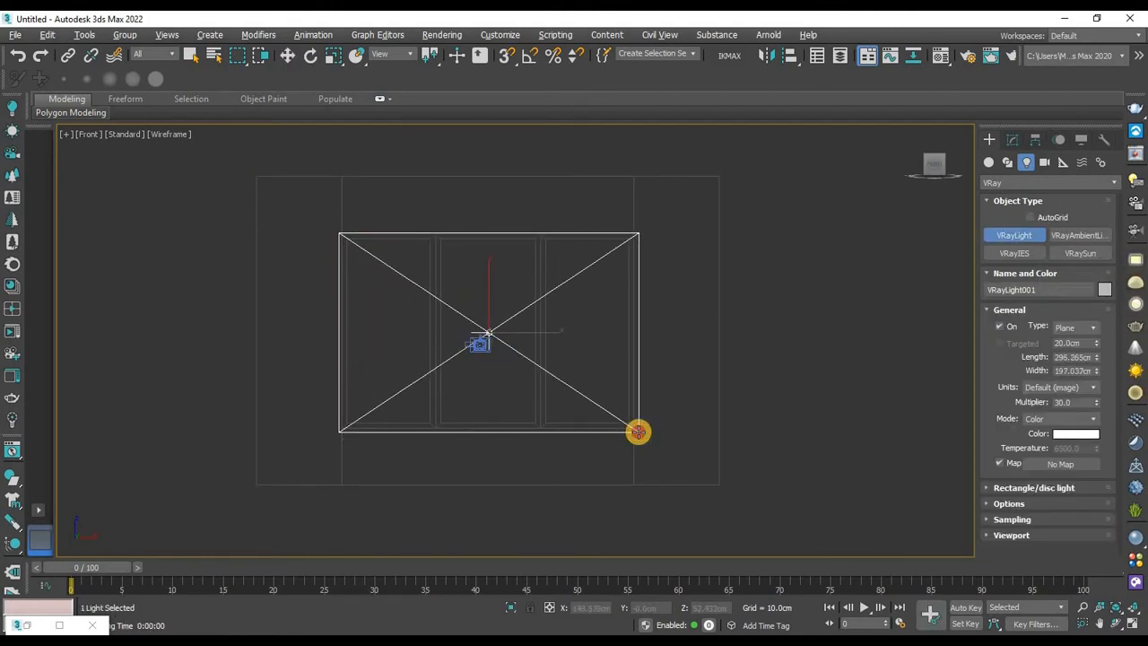
key("w")
Move the plane light in the Top view to just outside the window frame, at about Y 263 cm.
key("alt+w")
right_click(389, 276)
key("alt+w")
middle_click_drag(525, 295, 462, 397)
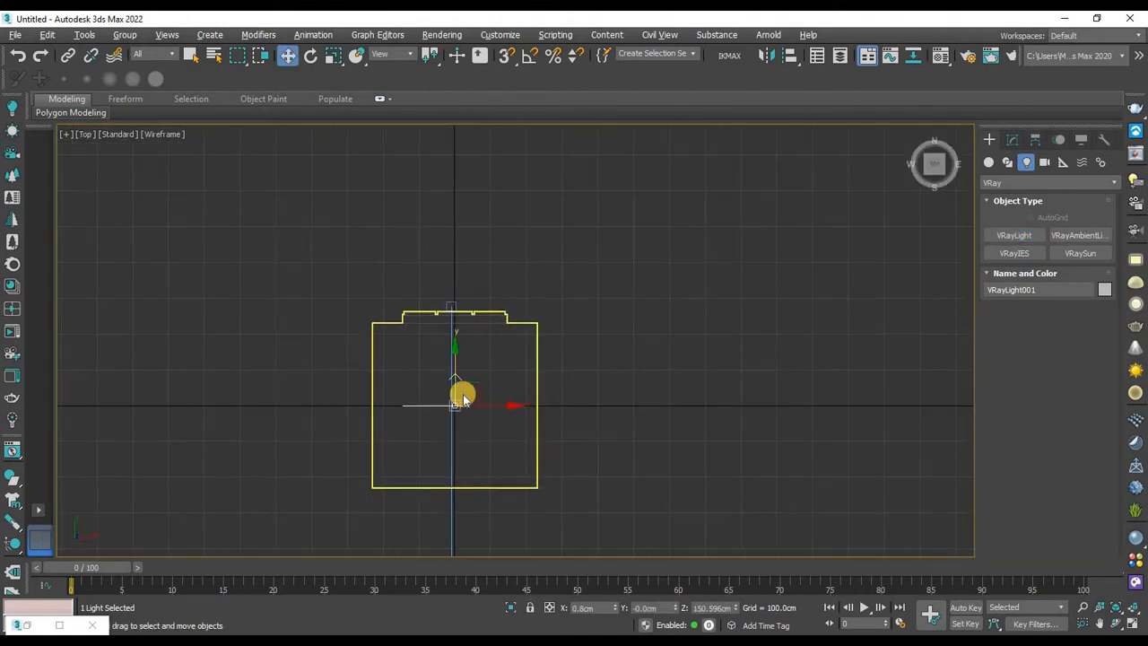
scroll(455, 367, "up", 3)
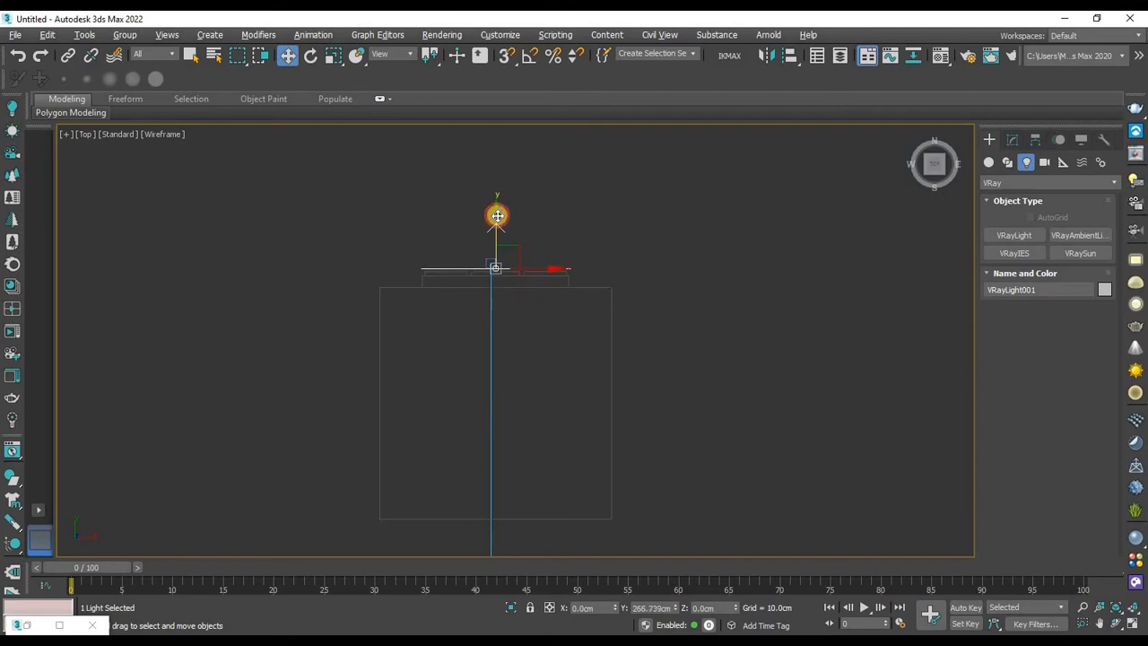
scroll(480, 272, "up", 5)
middle_click_drag(510, 275, 503, 303)
left_click_drag(526, 231, 541, 243)
middle_click_drag(563, 289, 528, 322)
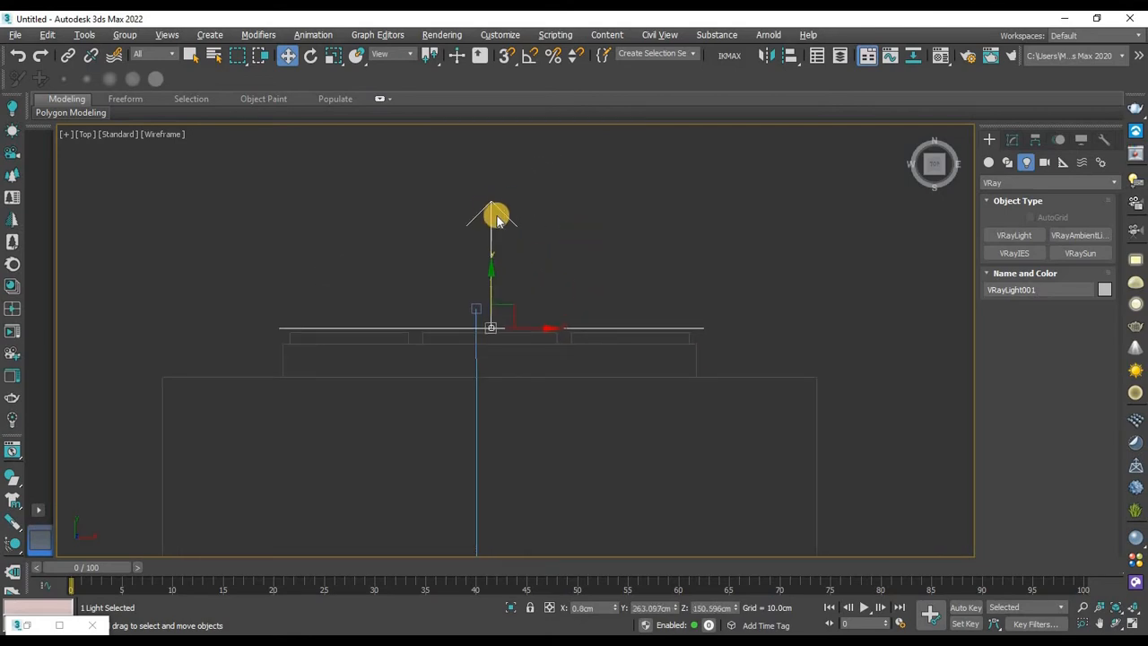
middle_click_drag(515, 375, 513, 306)
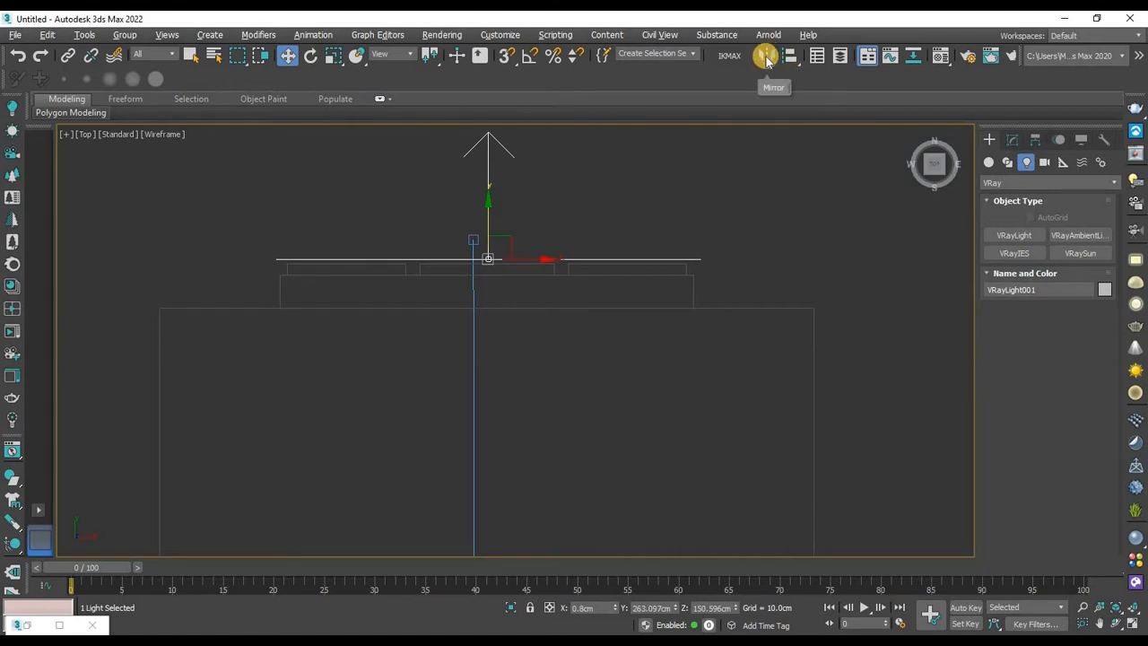
Mirror the plane light without cloning so that it points into the room.
left_click(765, 57)
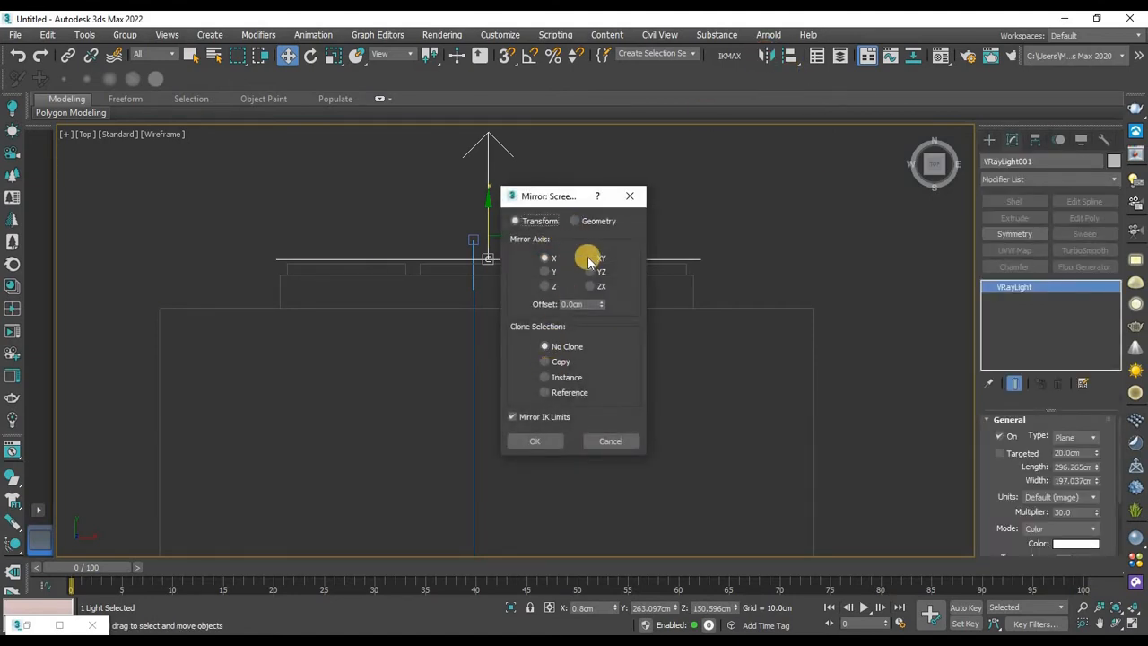
left_click(608, 442)
key("alt+w")
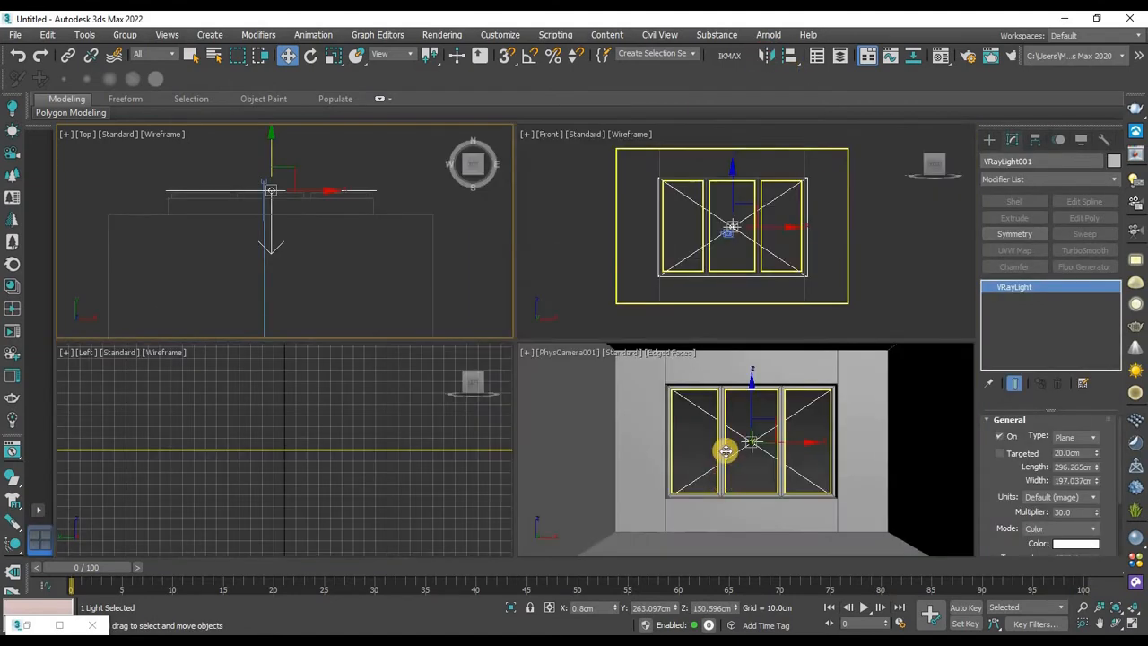
Test-render the maximized PhysCamera001 view with V-Ray, then close the frame buffer.
left_click(694, 492)
left_click(805, 205)
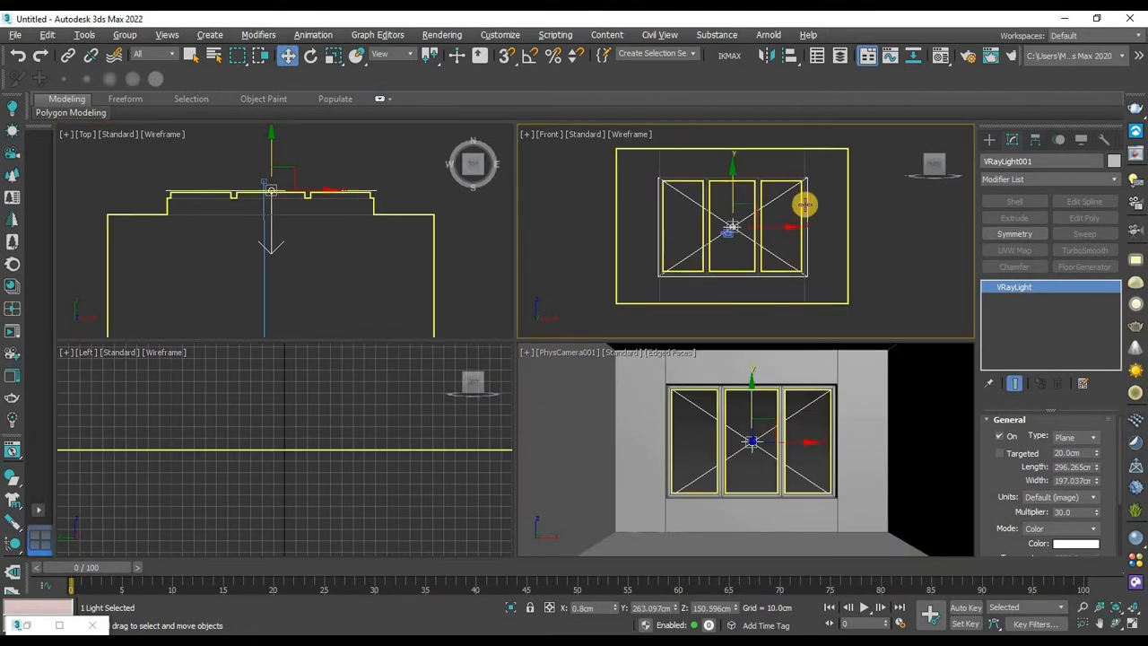
left_click(732, 498)
key("alt+w")
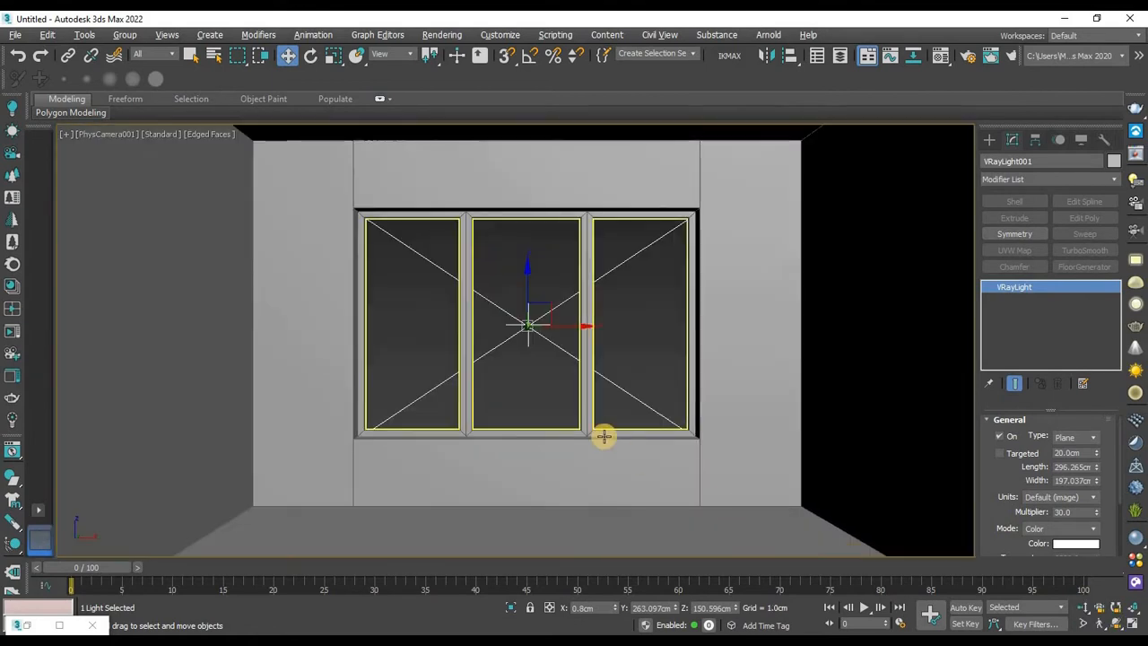
left_click(1009, 56)
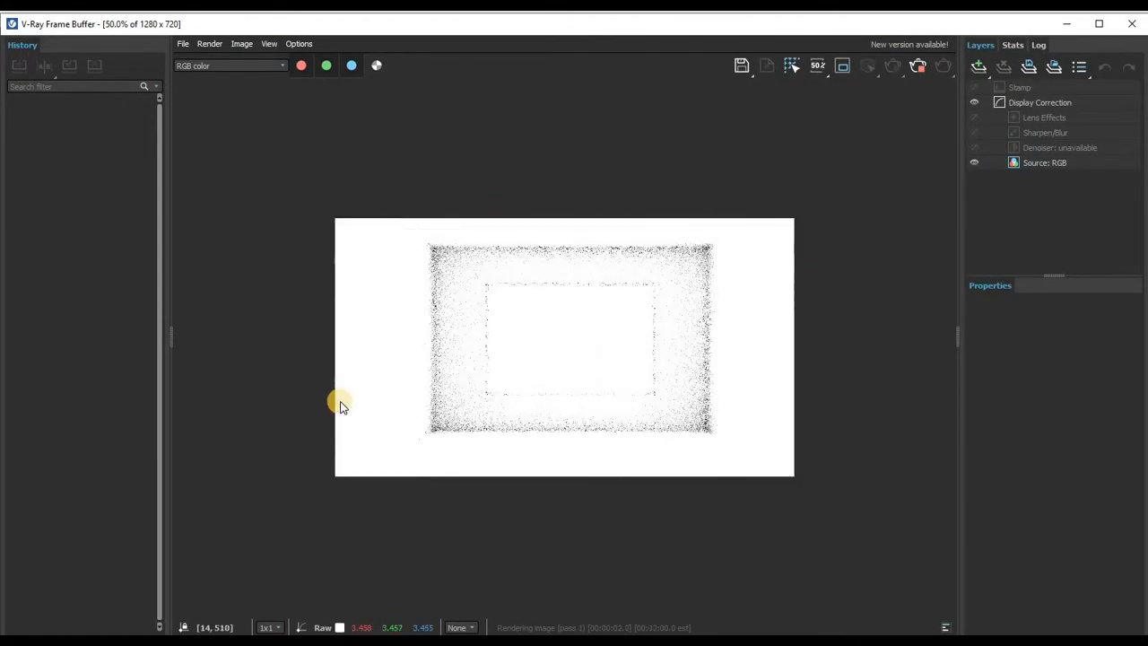
left_click(1135, 29)
Set the window plane light's multiplier to 2 and render the camera view to check the brightness.
left_click(627, 315)
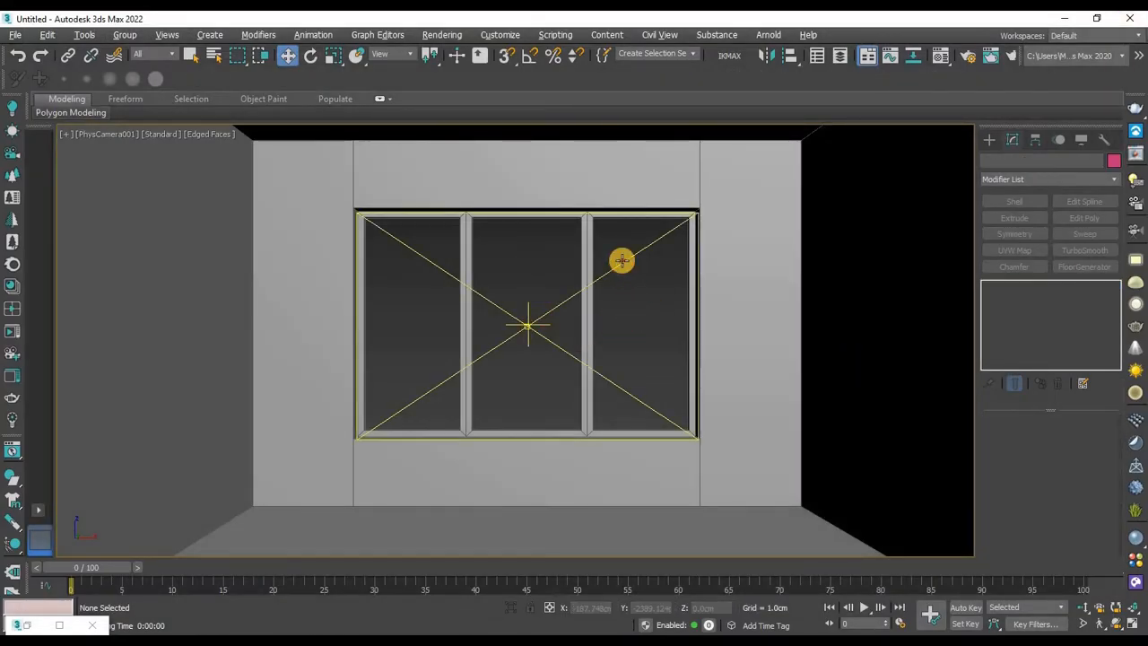
left_click(620, 259)
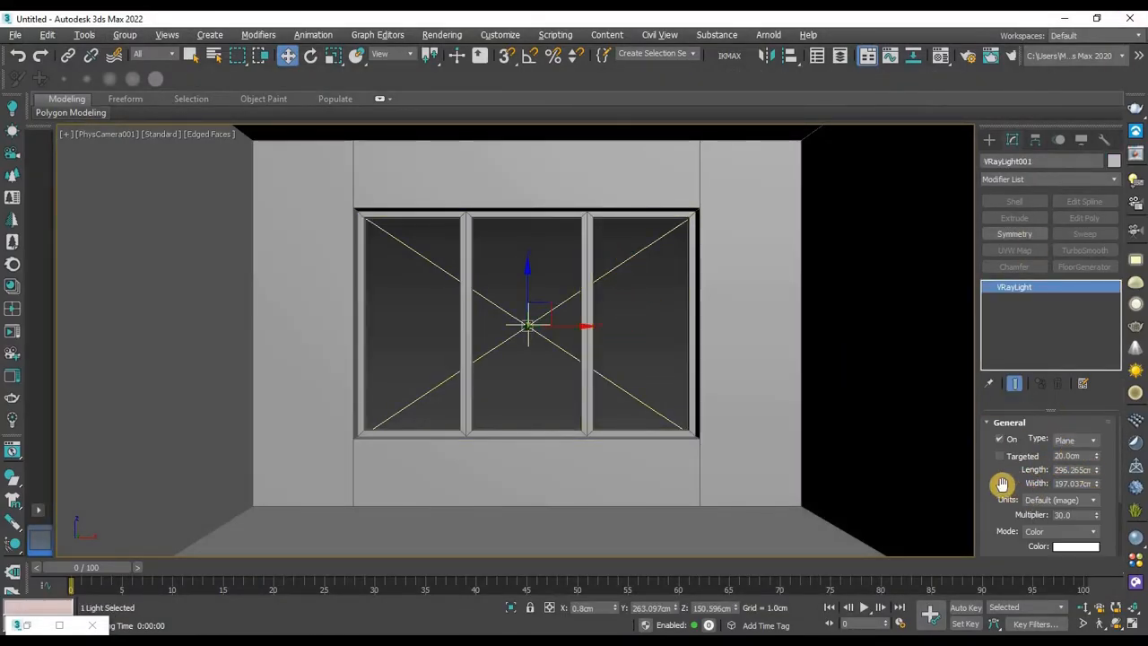
scroll(1031, 482, "down", 2)
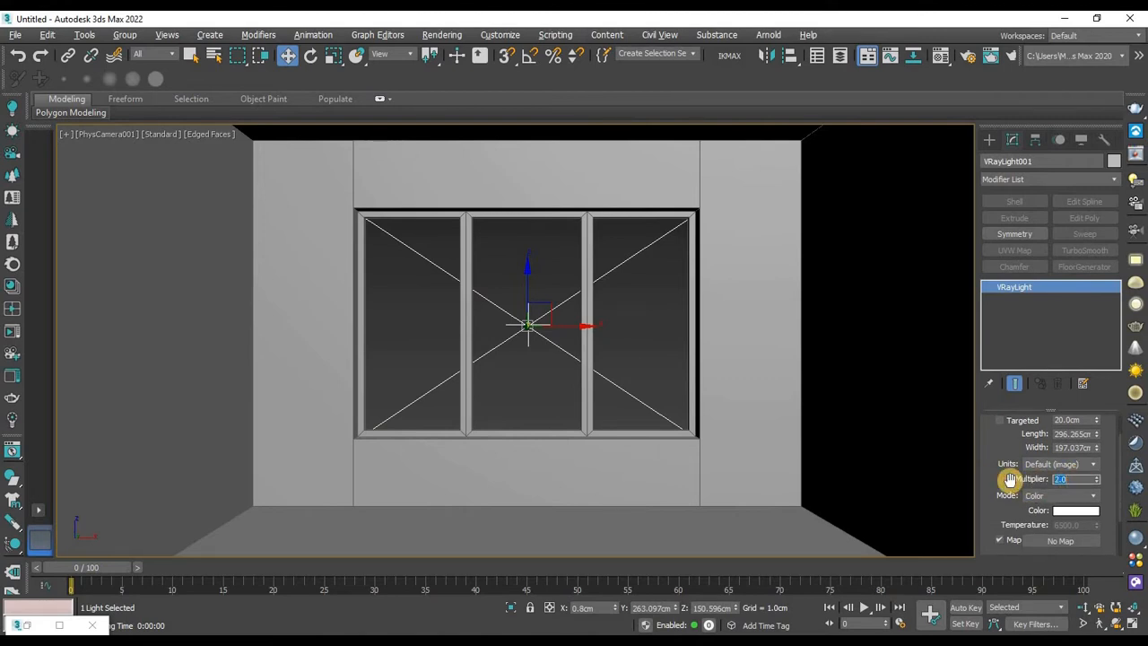
left_click(1011, 55)
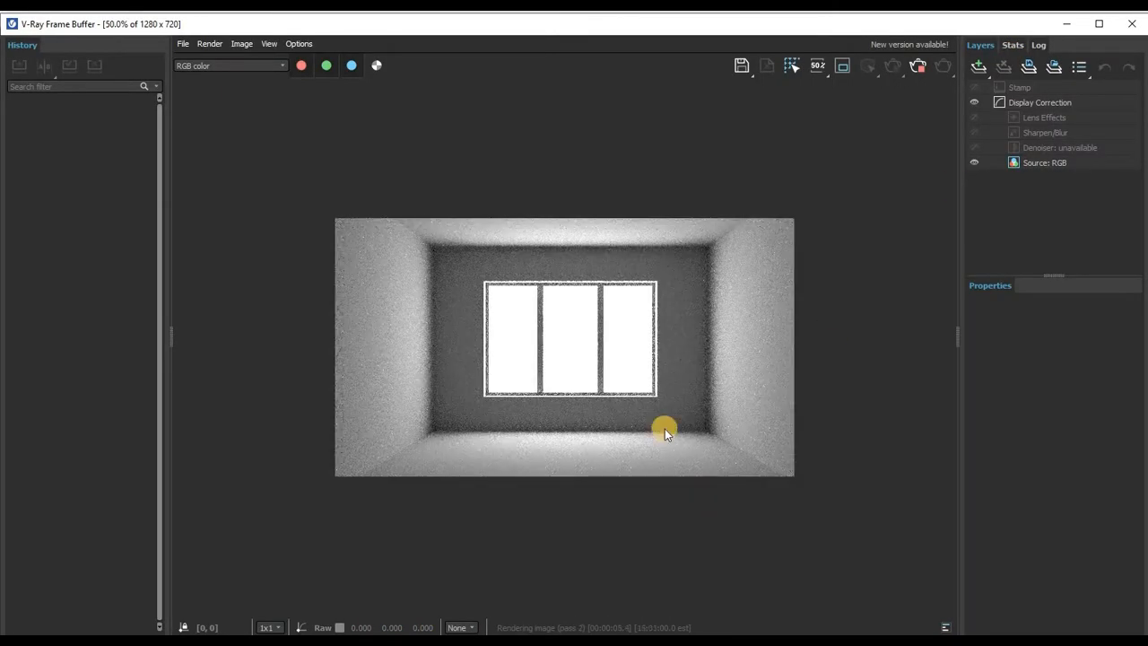
scroll(665, 429, "up", 3)
scroll(664, 428, "down", 2)
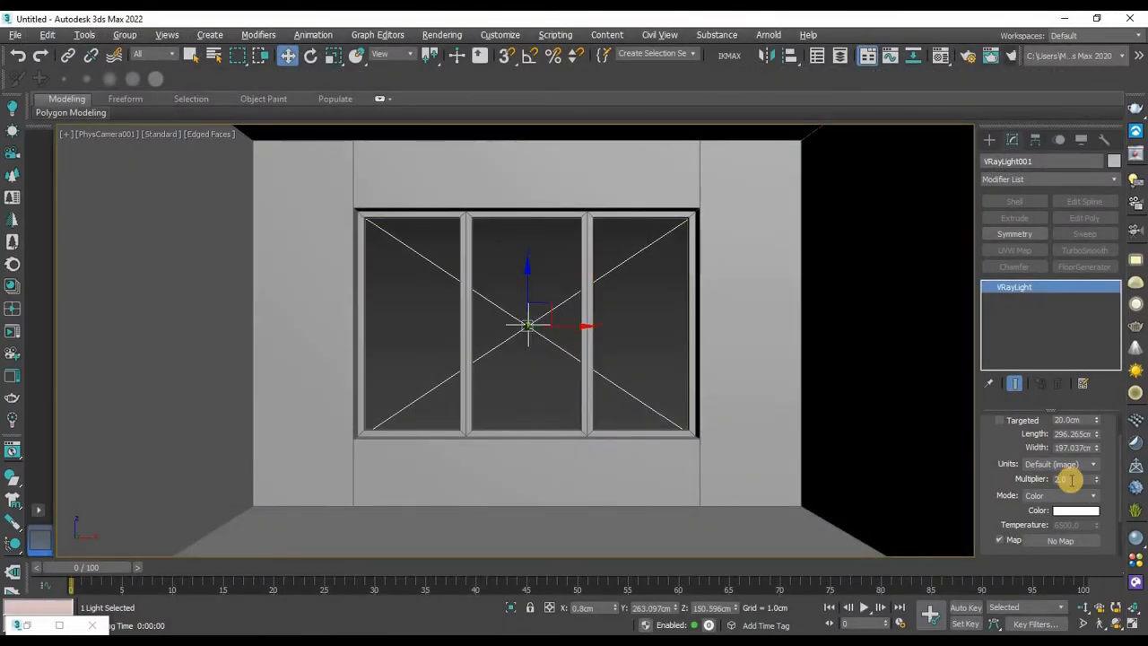
Lower the plane light's multiplier further and re-render the camera view to inspect the room's lighting.
left_click_drag(1075, 479, 1031, 479)
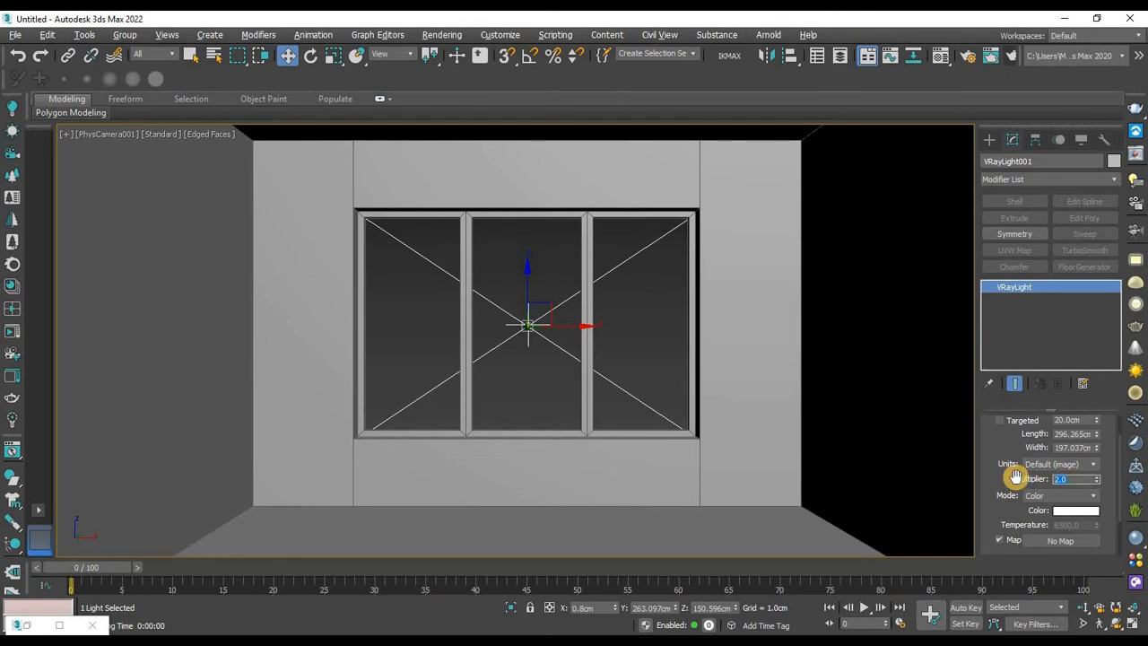
key("Return")
left_click(1012, 55)
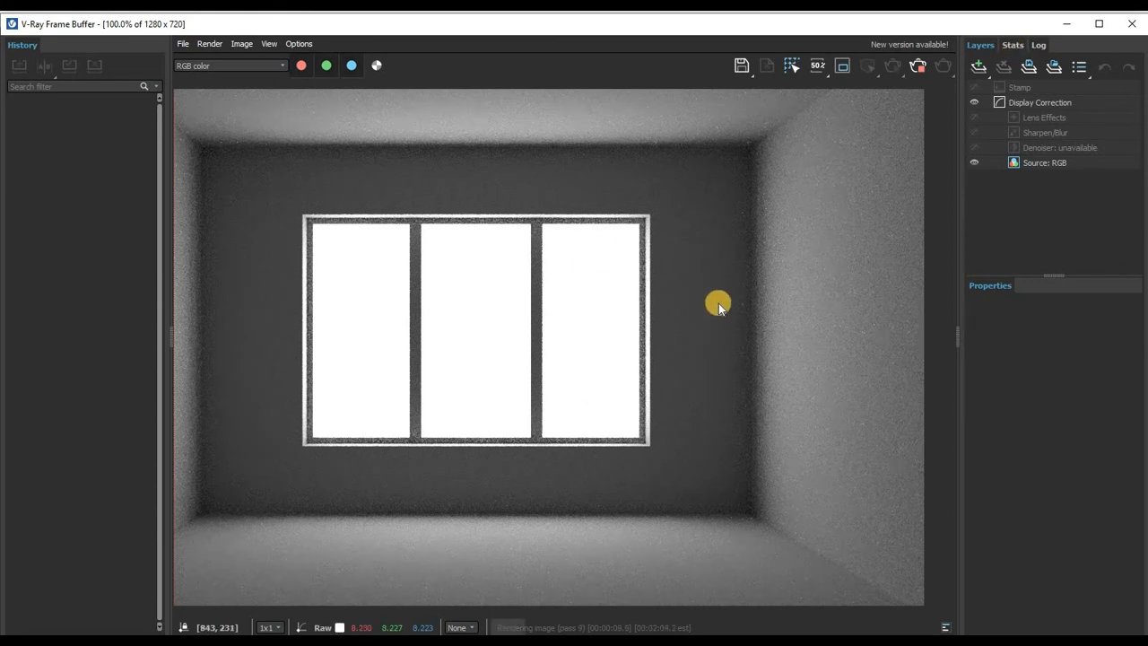
scroll(718, 303, "down", 2)
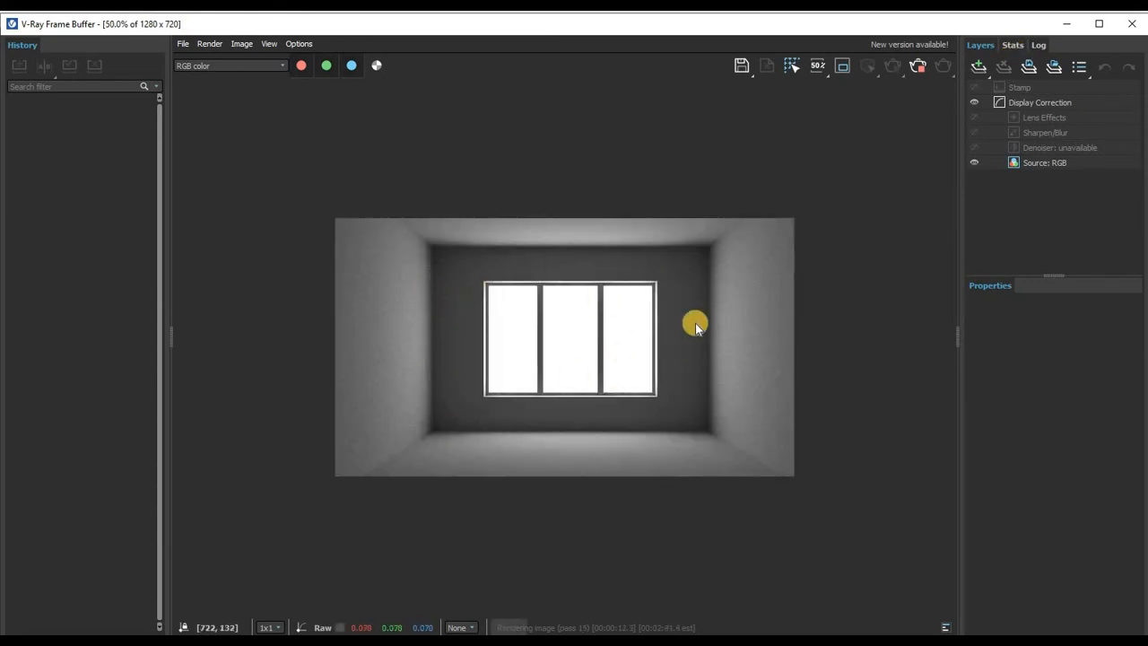
Zoom into the camera render to examine the room's lighting, then minimize the frame buffer and cancel the render.
scroll(685, 281, "up", 2)
scroll(437, 373, "down", 1)
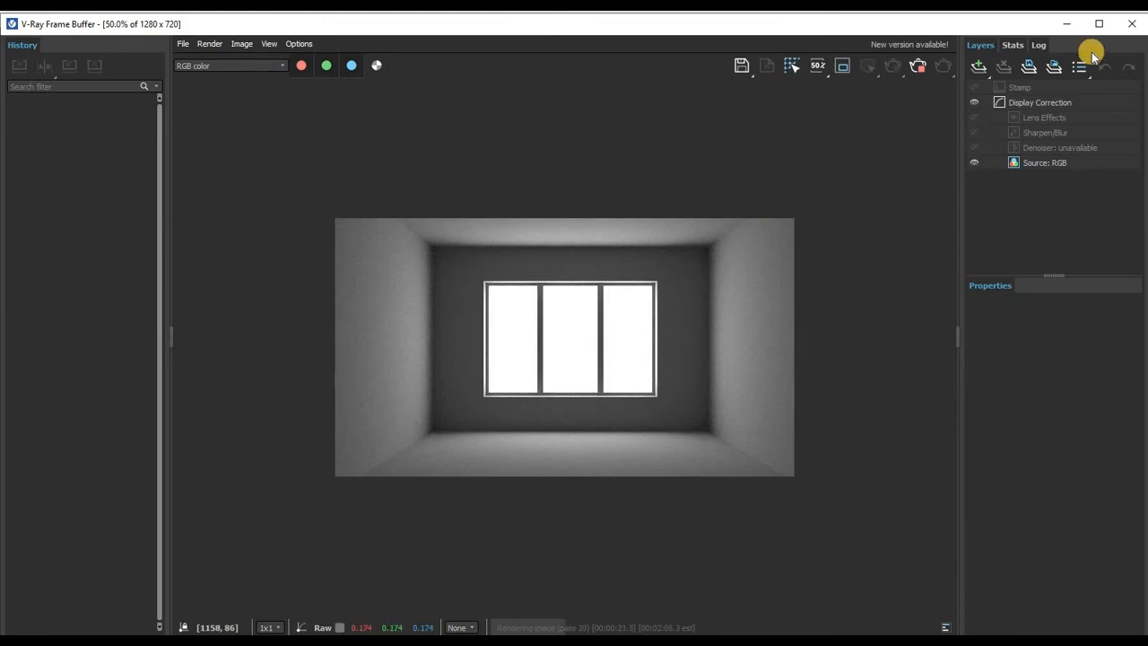
scroll(515, 300, "up", 1)
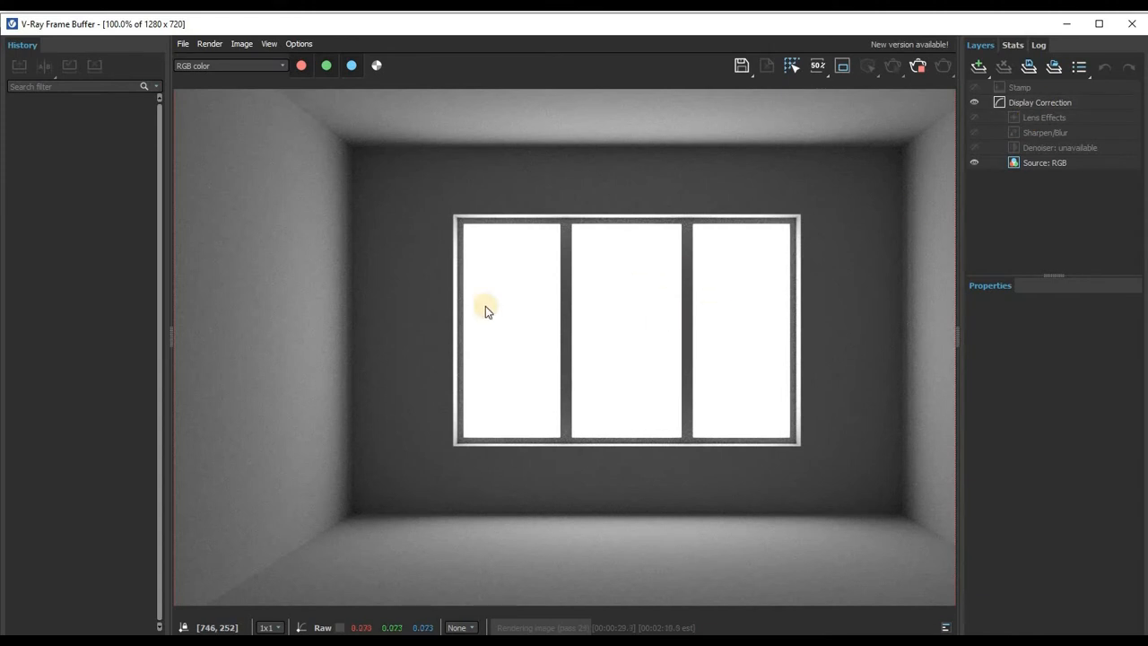
left_click(1066, 24)
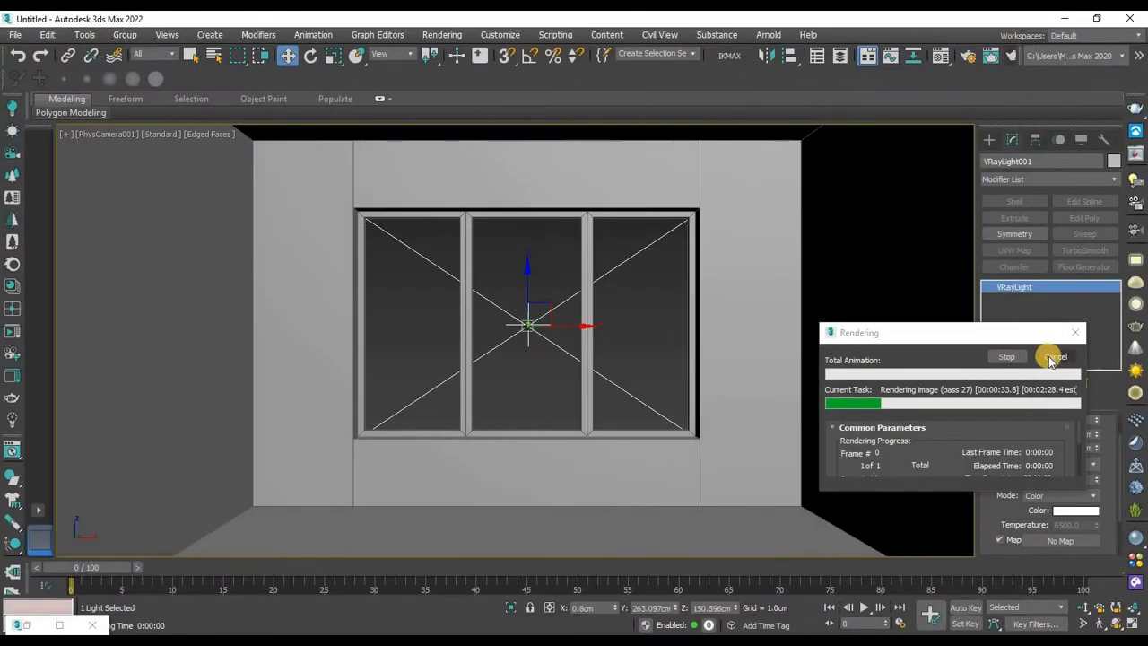
left_click(1051, 356)
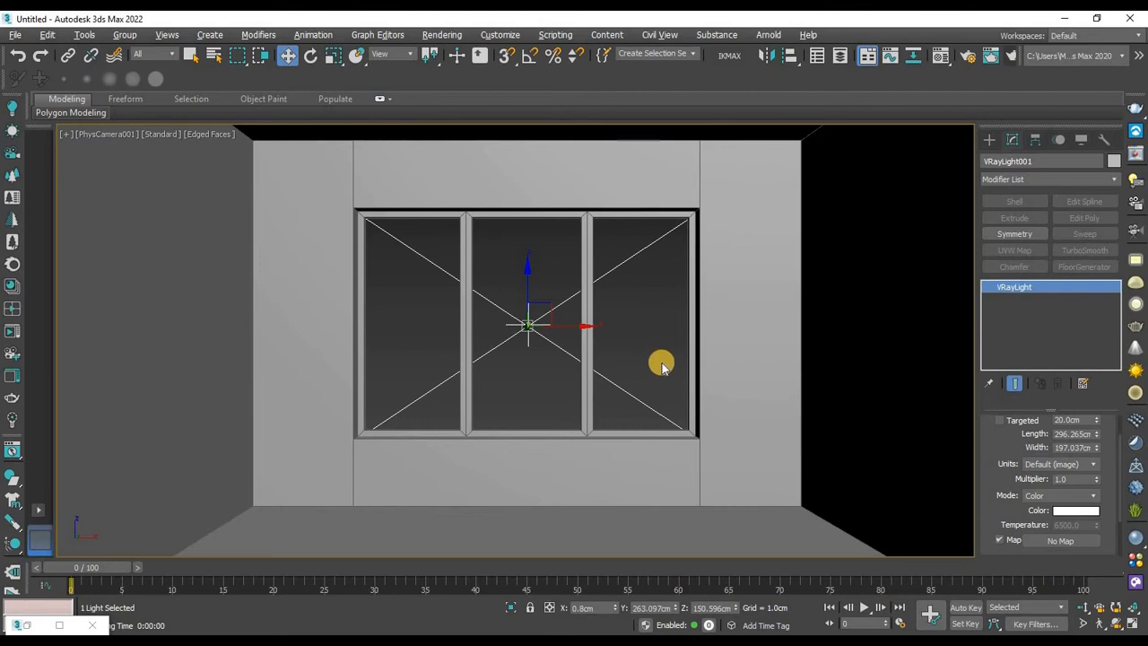
Import the Day 034 HDRI from the Day category of the Chaos Cosmos library and minimize the browser.
left_click(1138, 584)
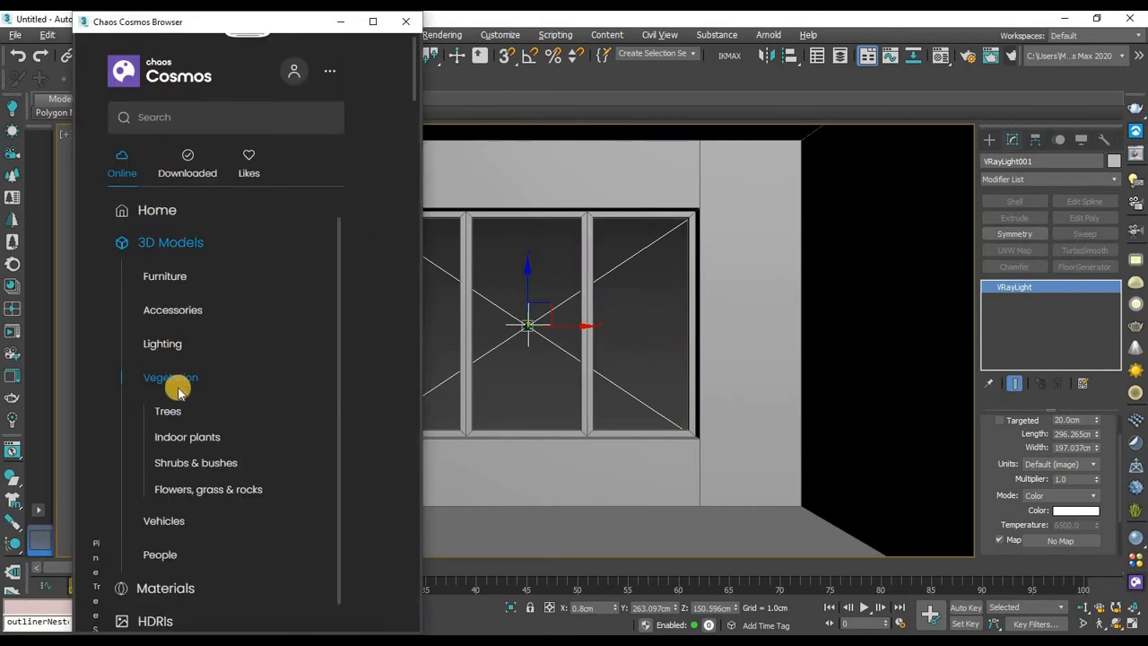
left_click(177, 384)
scroll(177, 320, "up", 4)
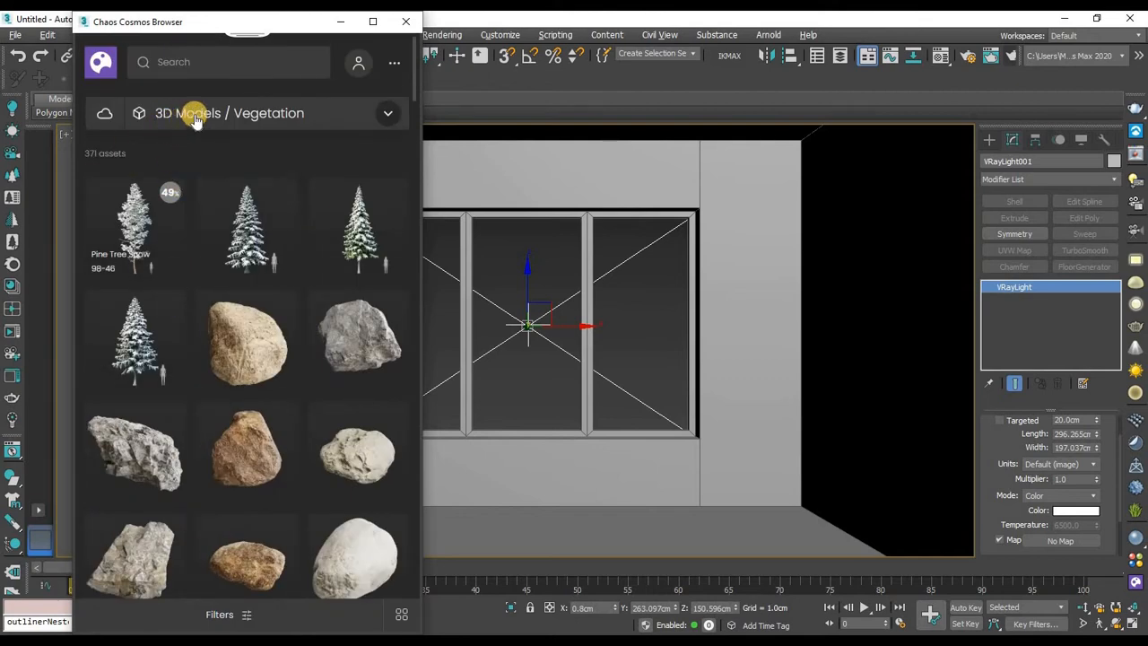
left_click(373, 24)
scroll(112, 421, "down", 1)
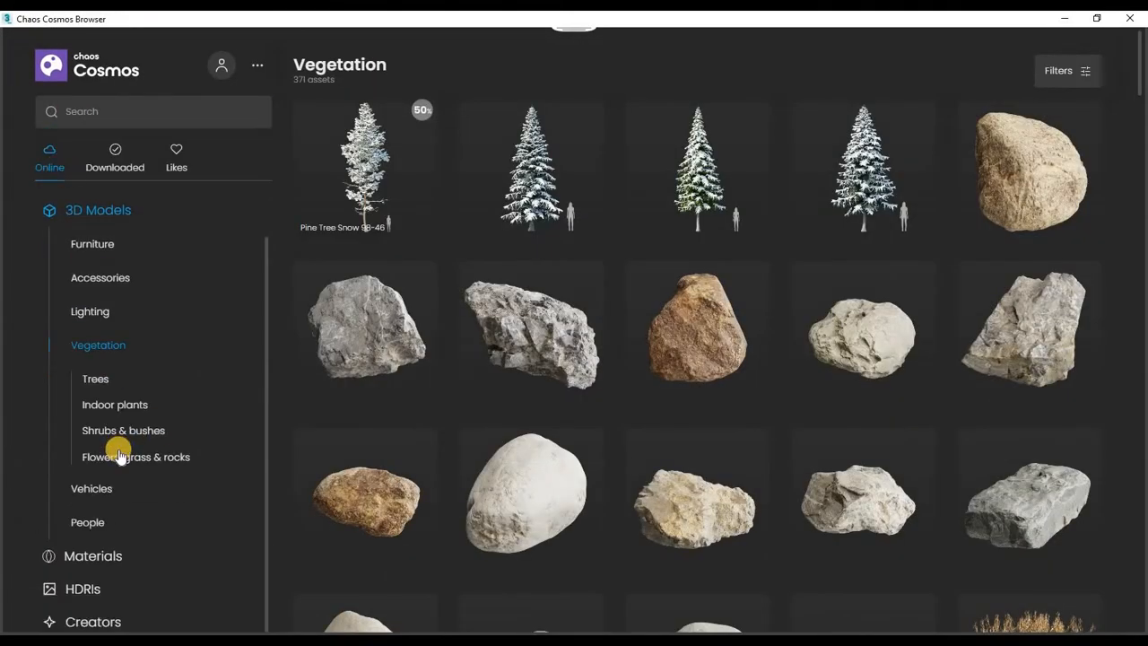
left_click(90, 589)
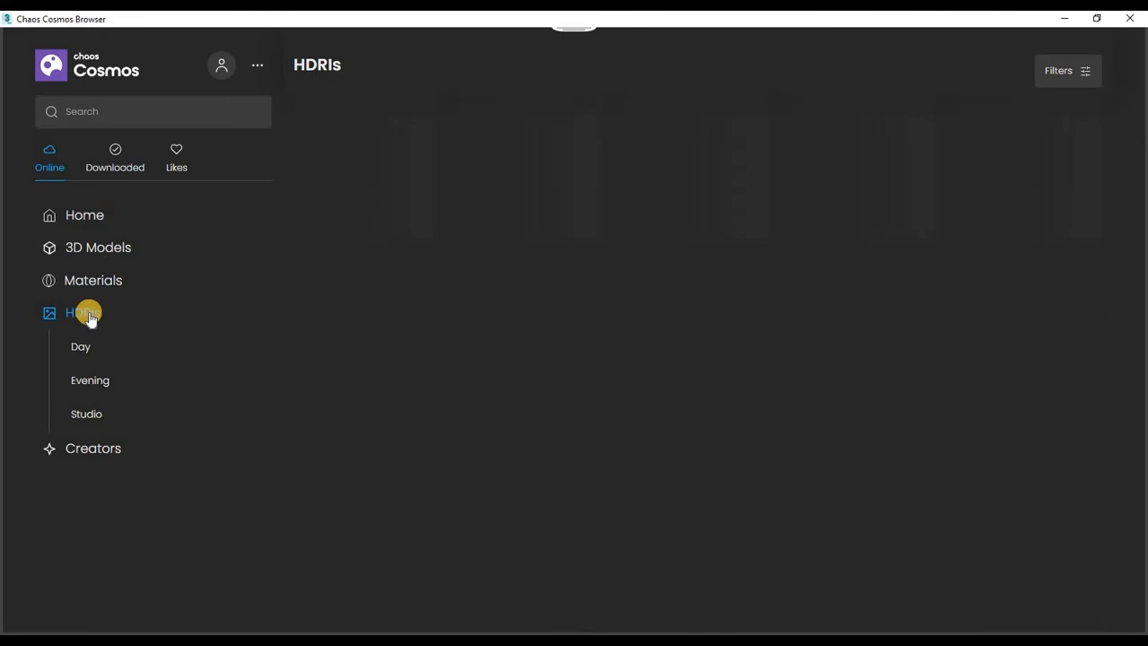
left_click(78, 346)
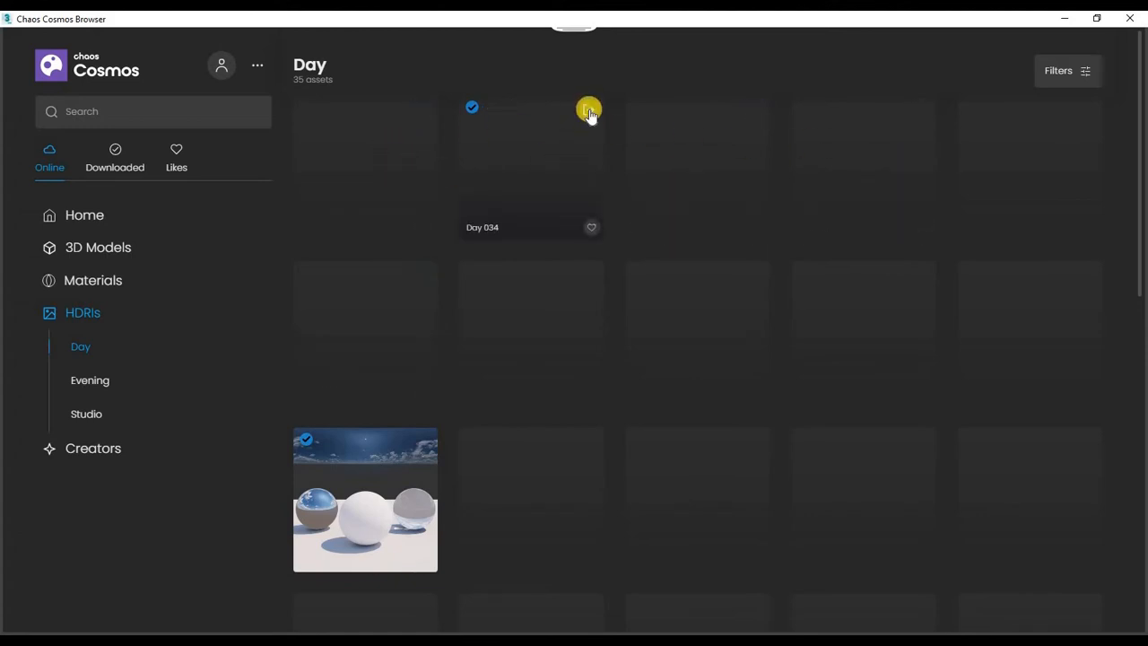
left_click(588, 109)
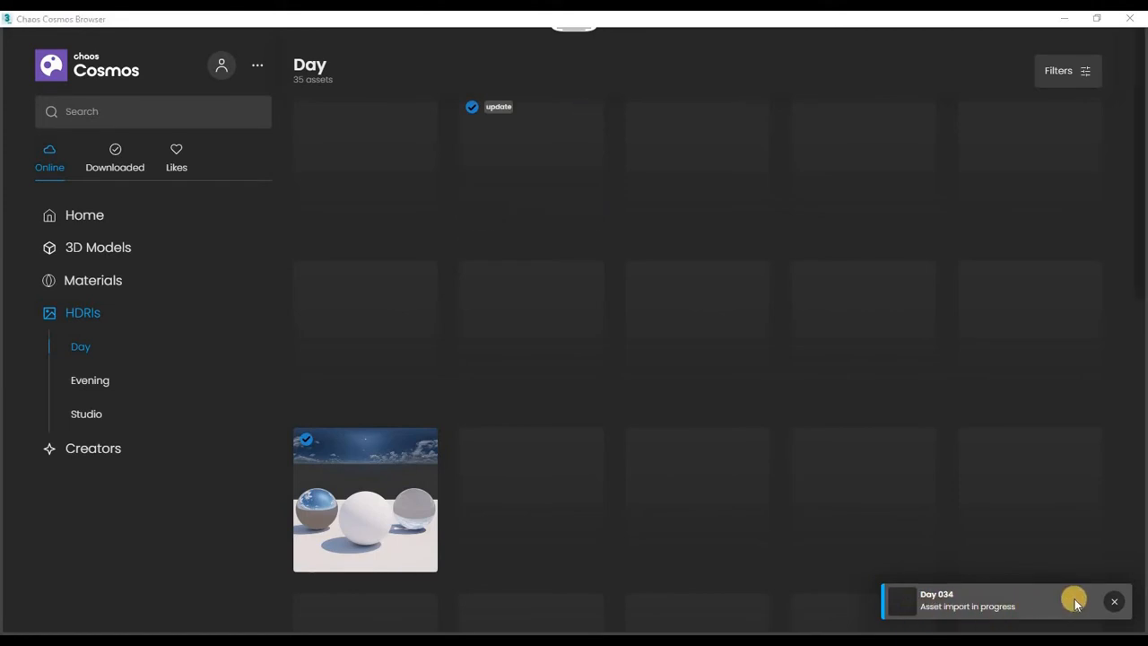
left_click(1066, 20)
Move the Day 034 dome light along X in the Top view to about X 417 cm, outside the room.
key("alt+w")
middle_click(302, 233)
scroll(304, 235, "down", 3)
middle_click_drag(399, 330, 456, 337)
scroll(328, 239, "up", 5)
scroll(359, 237, "down", 4)
middle_click_drag(366, 255, 209, 248)
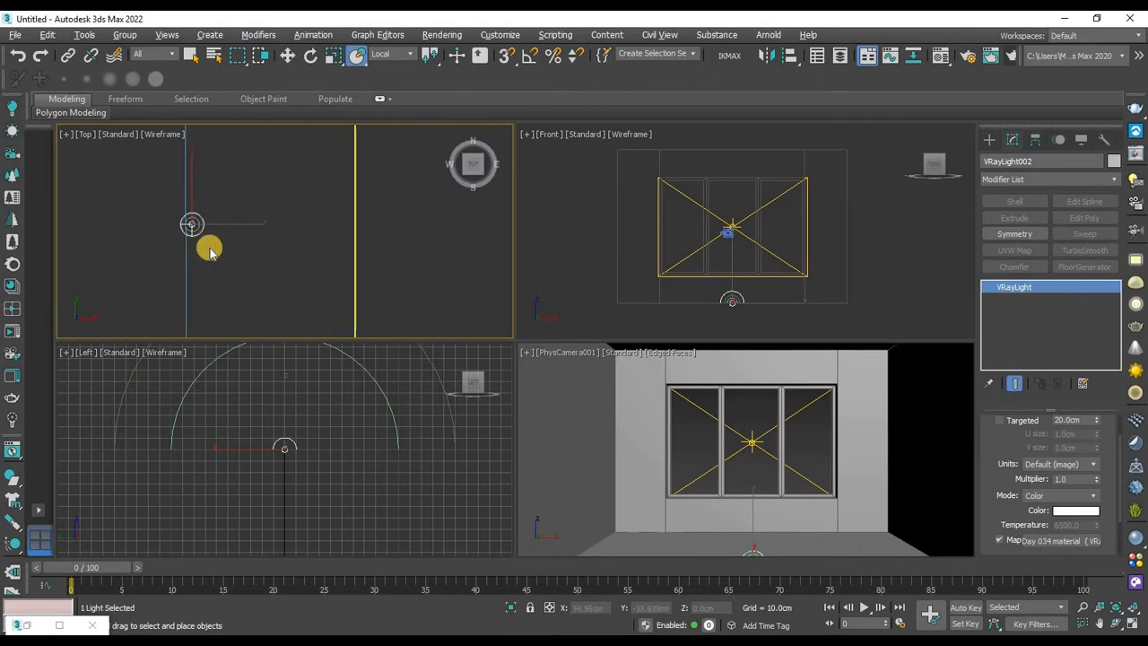
key("w")
left_click_drag(221, 223, 509, 283)
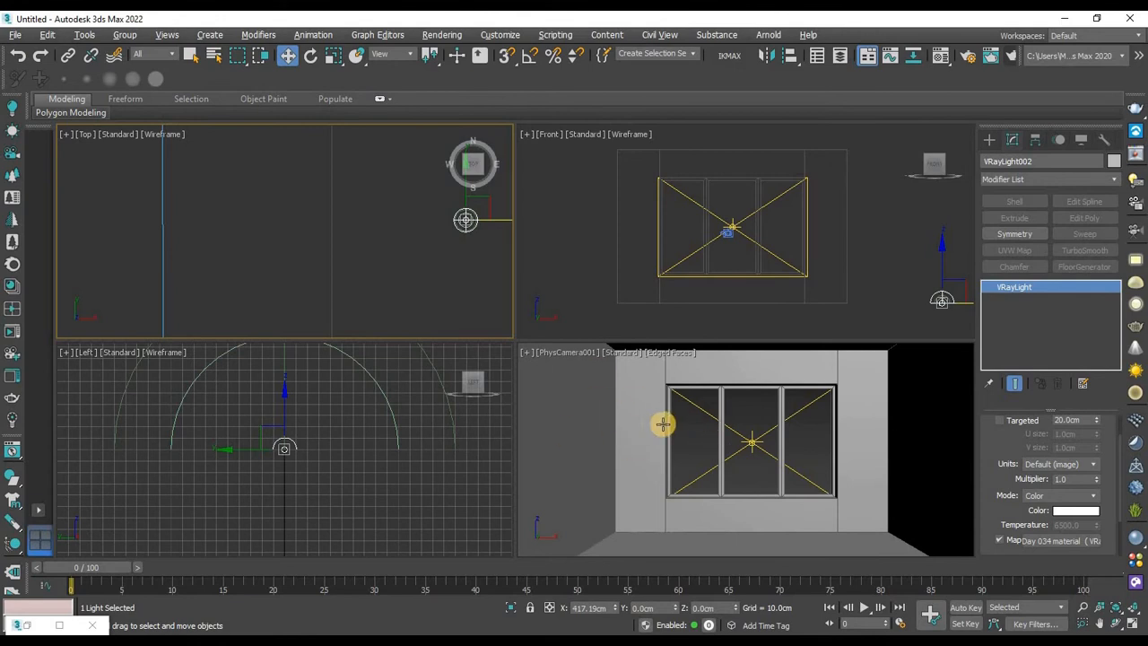
Test-render the maximized PhysCamera001 view with the dome light, then close the frame buffer.
middle_click(605, 402)
key("alt+w")
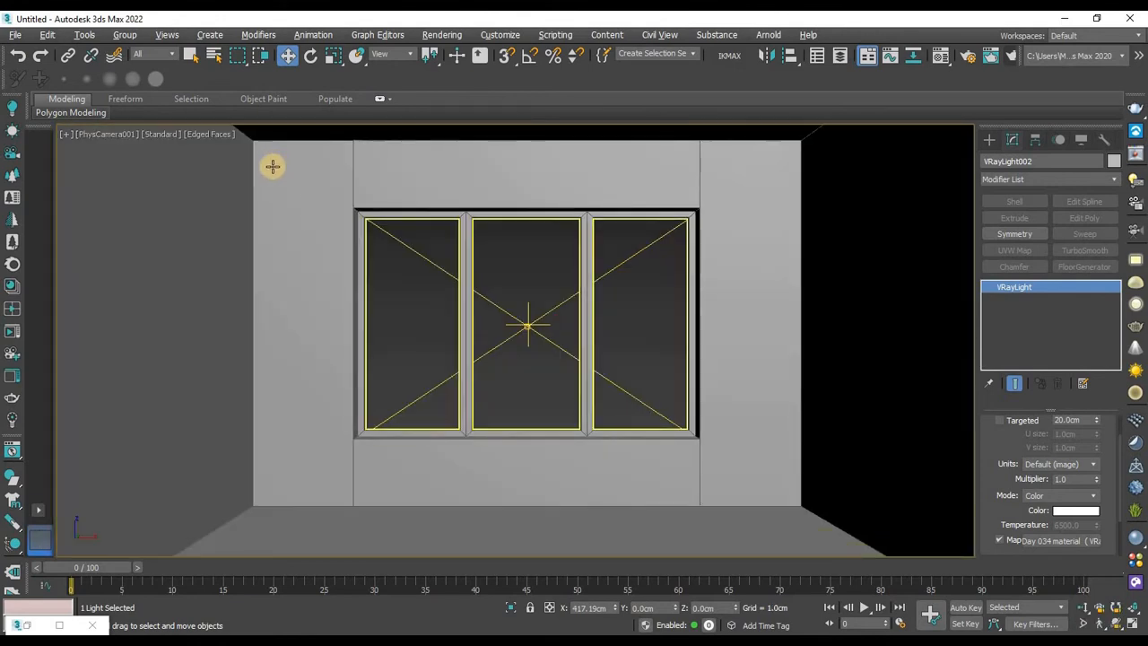
left_click(1011, 54)
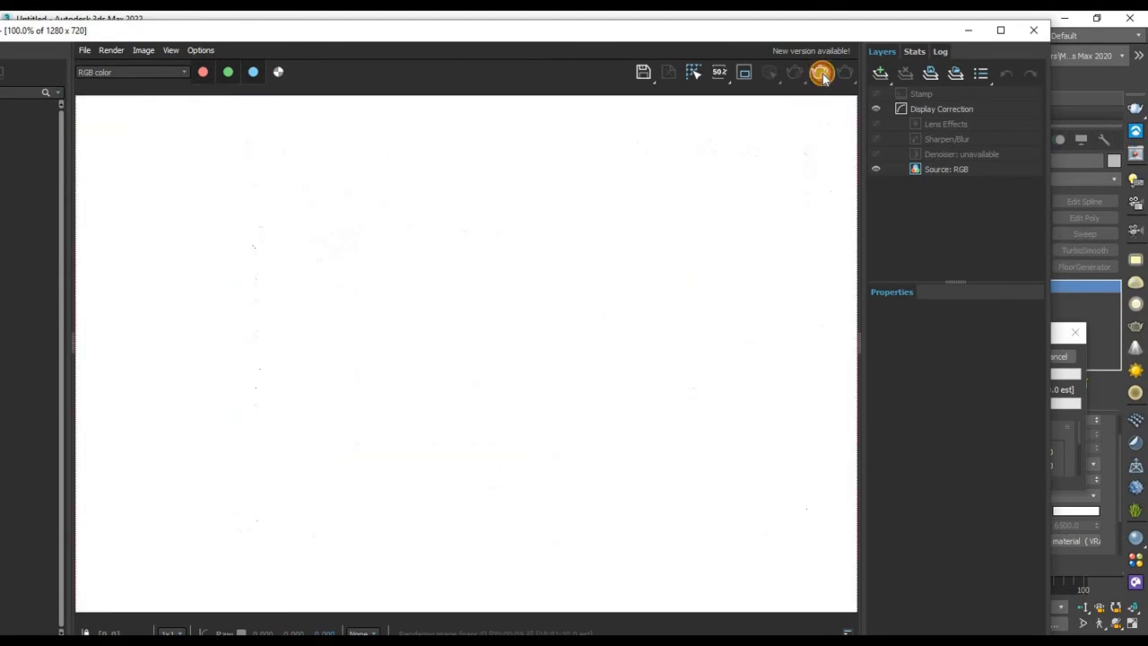
left_click(1033, 30)
Select the Day 034 dome light in the Top view and set its multiplier to 0.02.
key("alt+w")
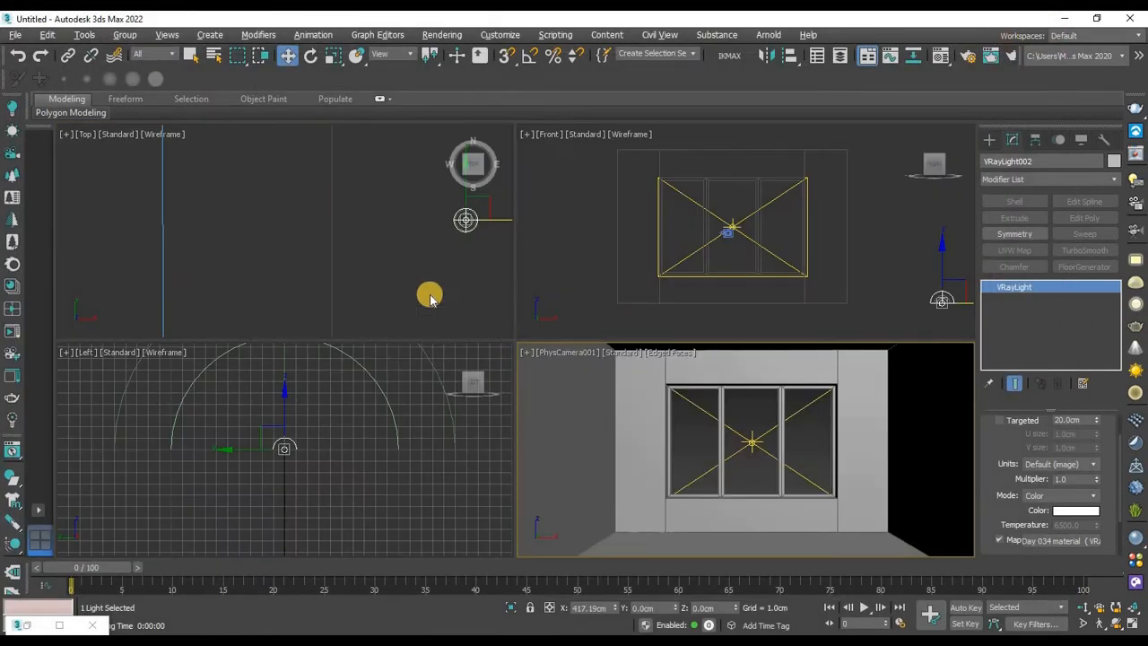
left_click(467, 226)
middle_click_drag(455, 245, 329, 262)
double_click(1073, 516)
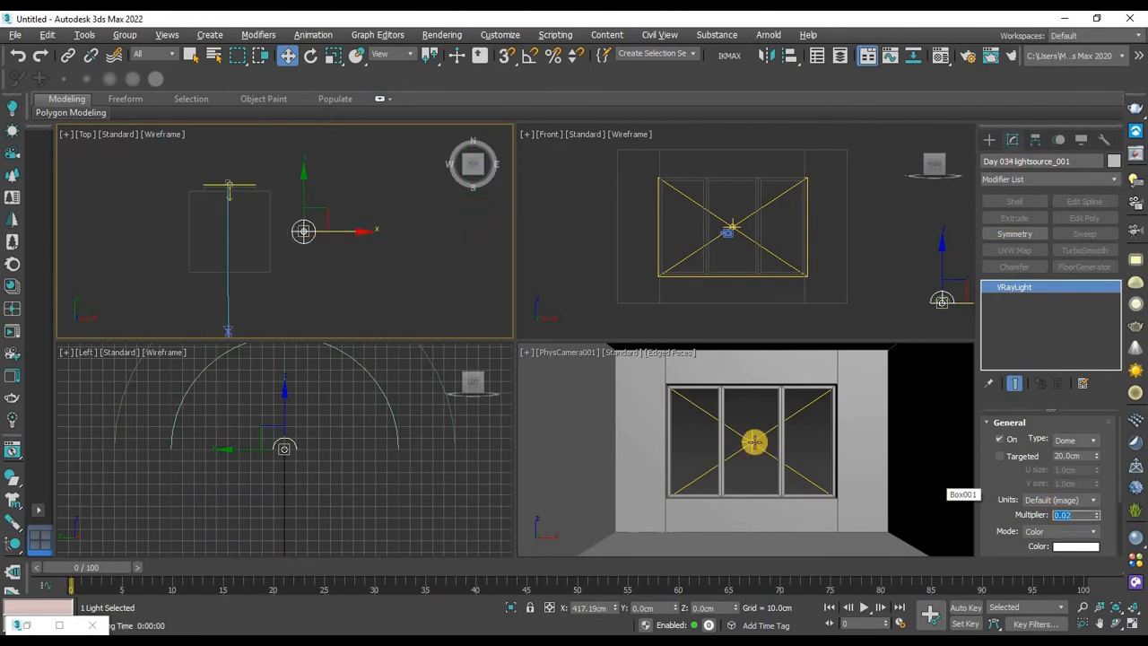
Render the maximized camera view to check the dimmed dome light, cancel the render and close the frame buffer.
key("alt+w")
left_click(1010, 56)
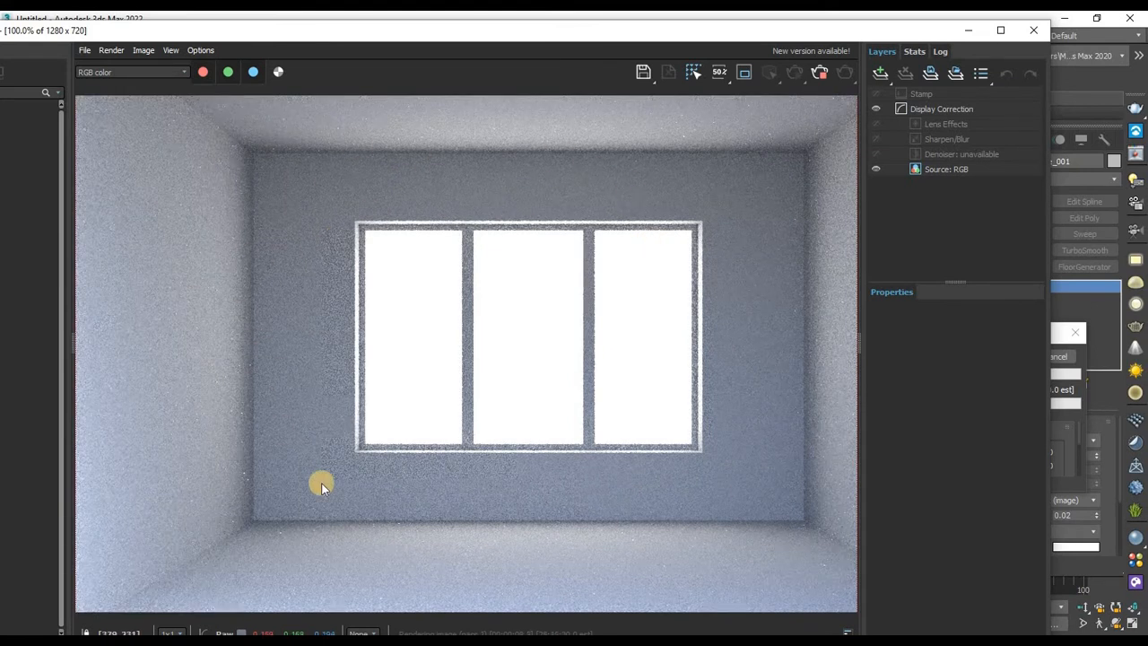
left_click_drag(925, 36, 781, 511)
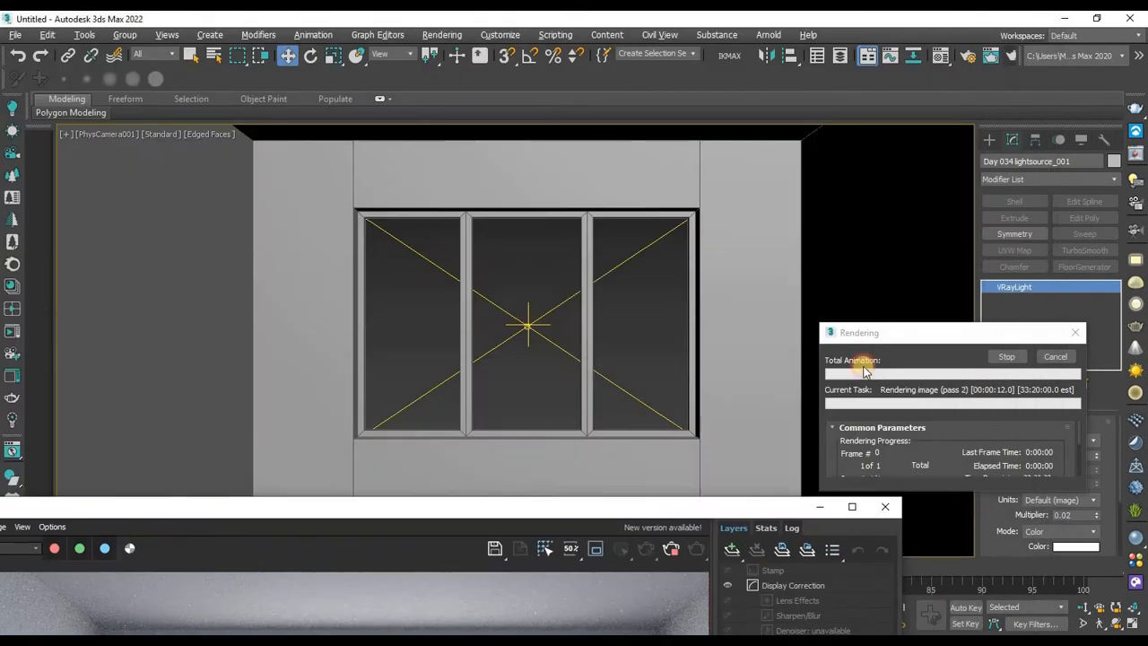
left_click(1040, 358)
left_click_drag(649, 507, 794, 135)
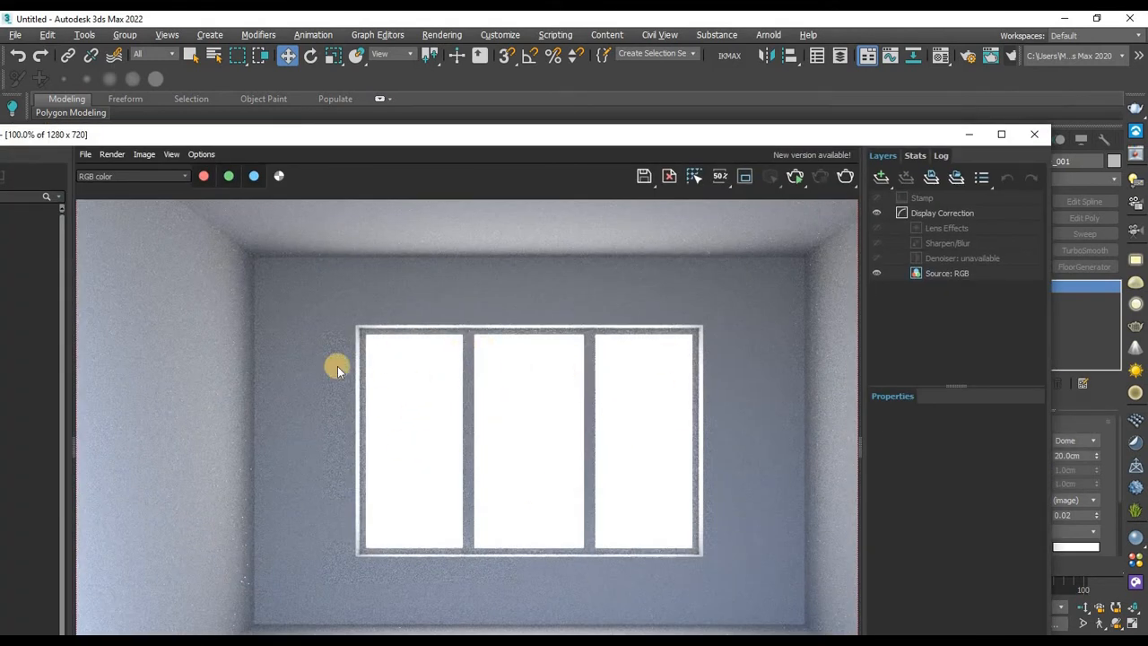
left_click_drag(600, 129, 520, 110)
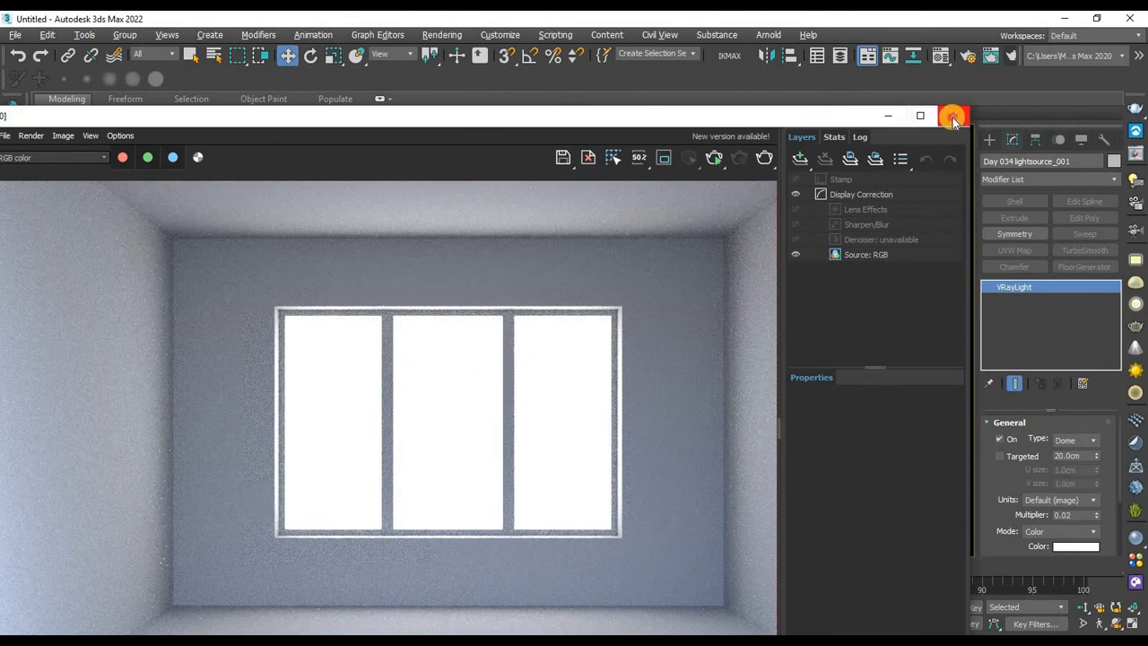
left_click(953, 119)
Select the window plane light and enable its Invisible option.
left_click(529, 325)
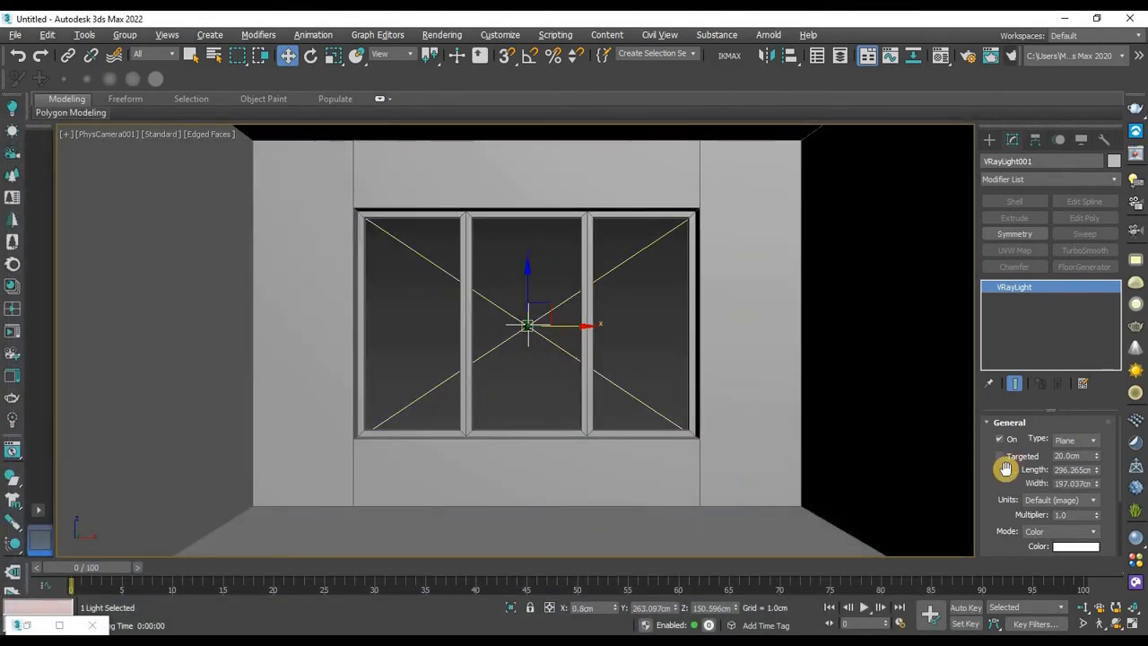
left_click_drag(1004, 460, 1005, 328)
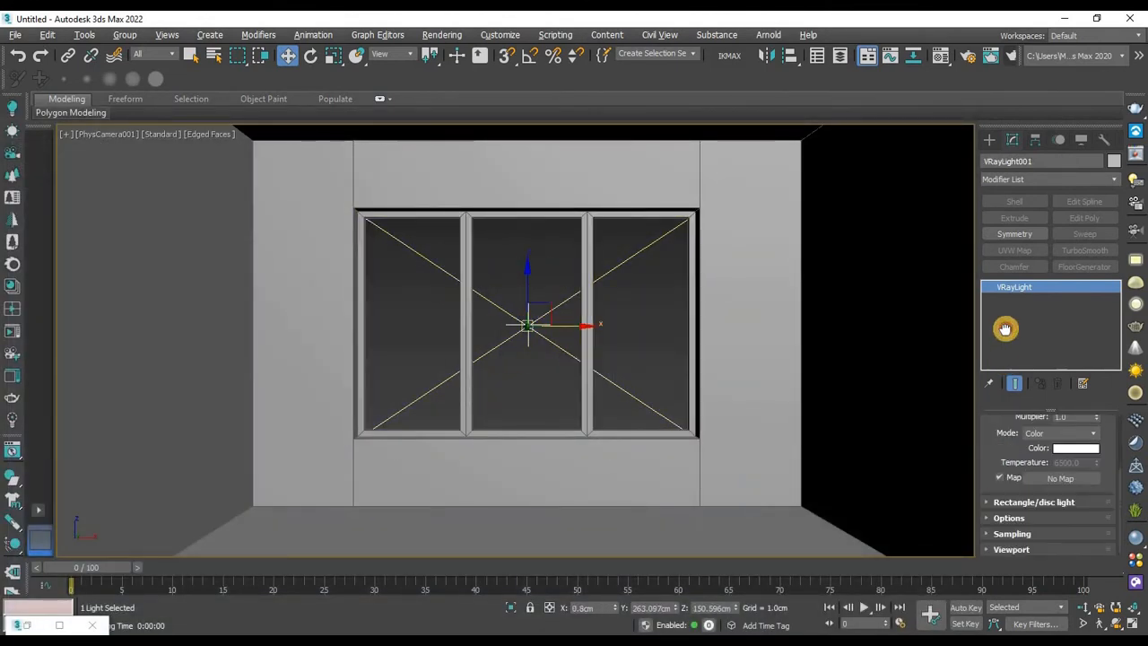
left_click(1007, 518)
left_click(997, 479)
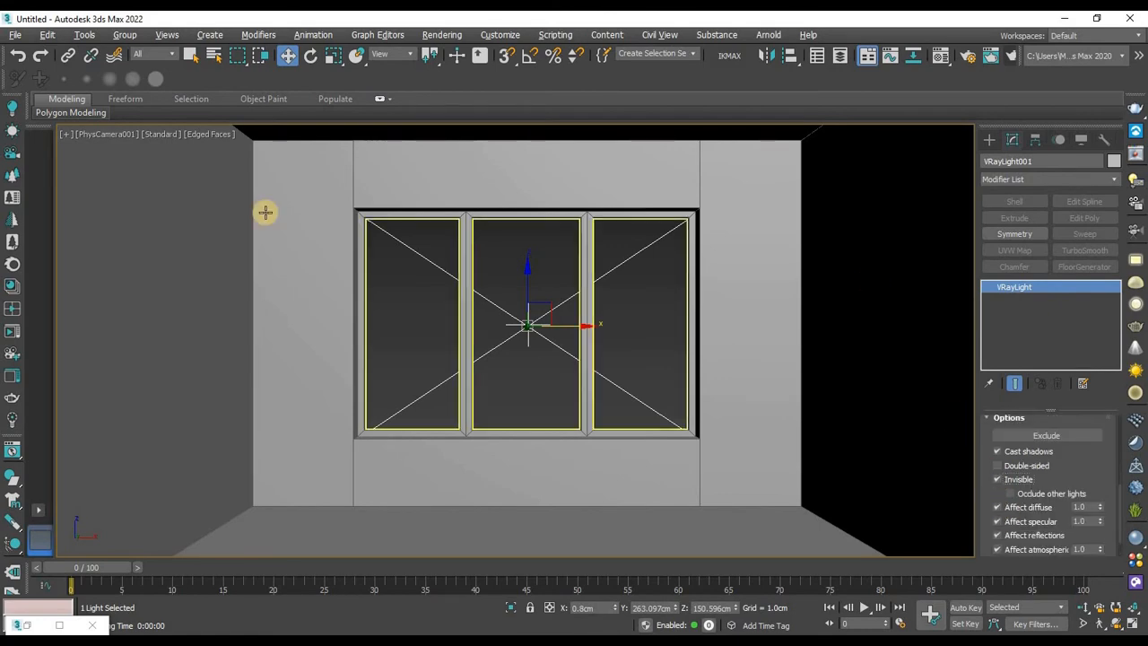
Re-render the camera view to check the window with the invisible plane light, then stop and close the render.
left_click(990, 55)
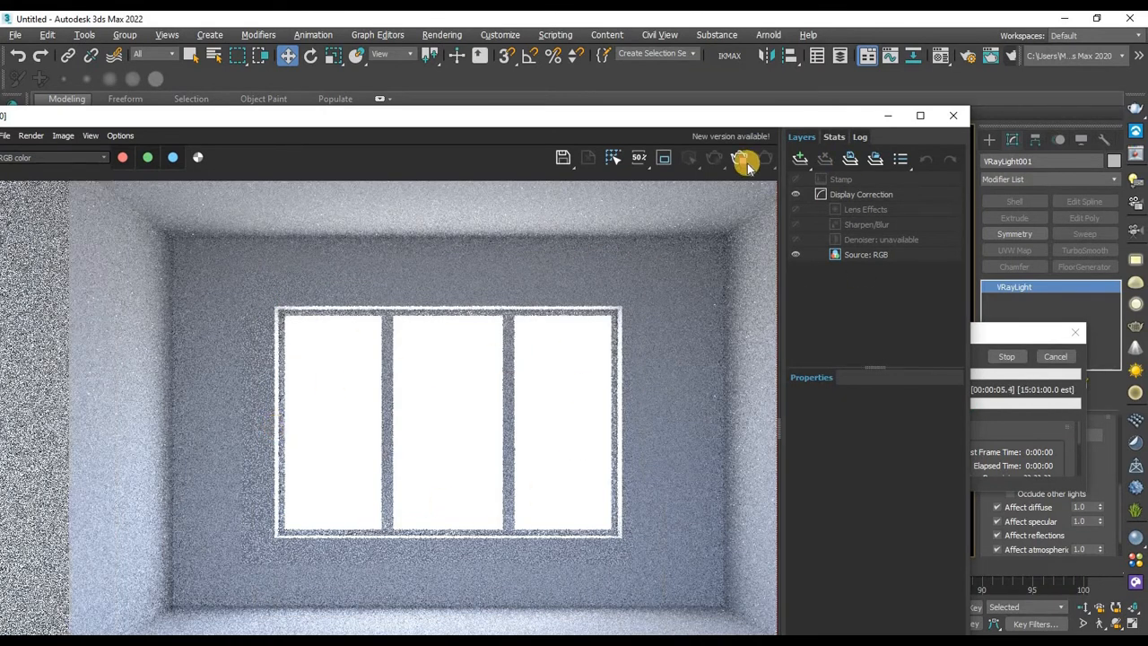
left_click(739, 157)
left_click(953, 115)
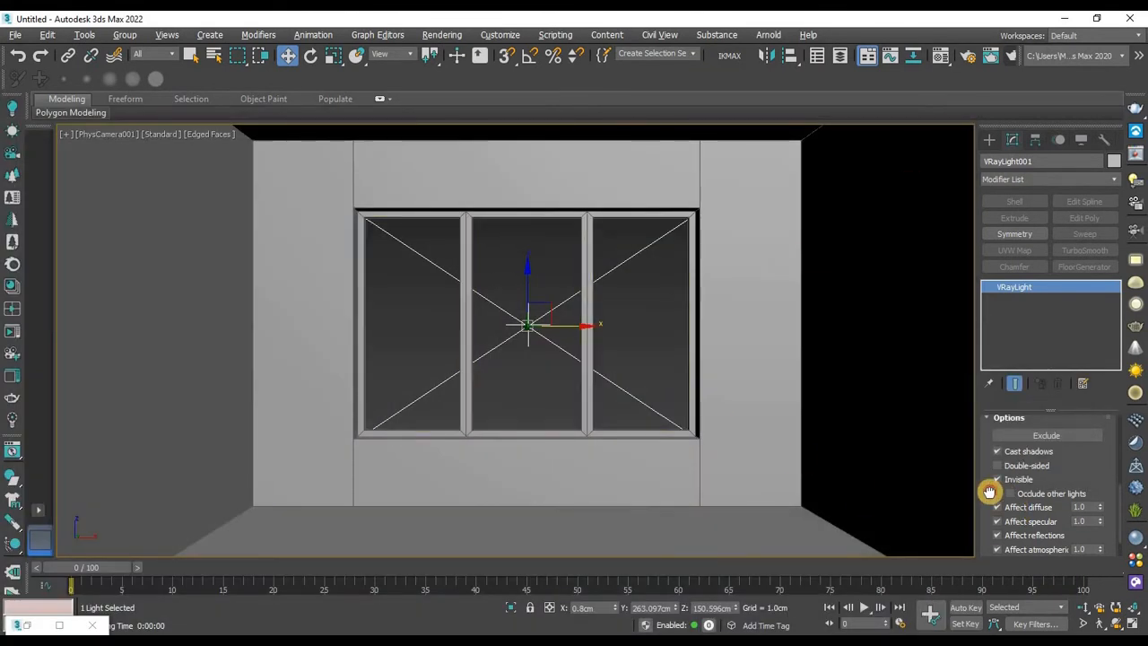
scroll(987, 487, "down", 1)
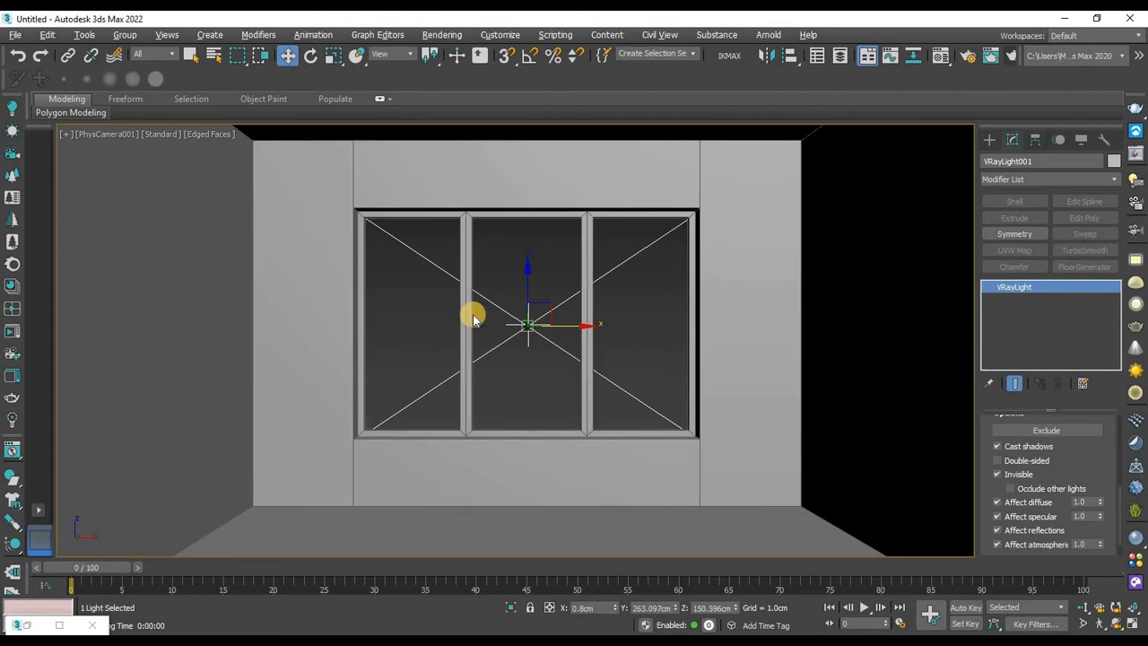
Open the Environment and Effects settings and select the Day 034 dome light in the Top view.
left_click(452, 38)
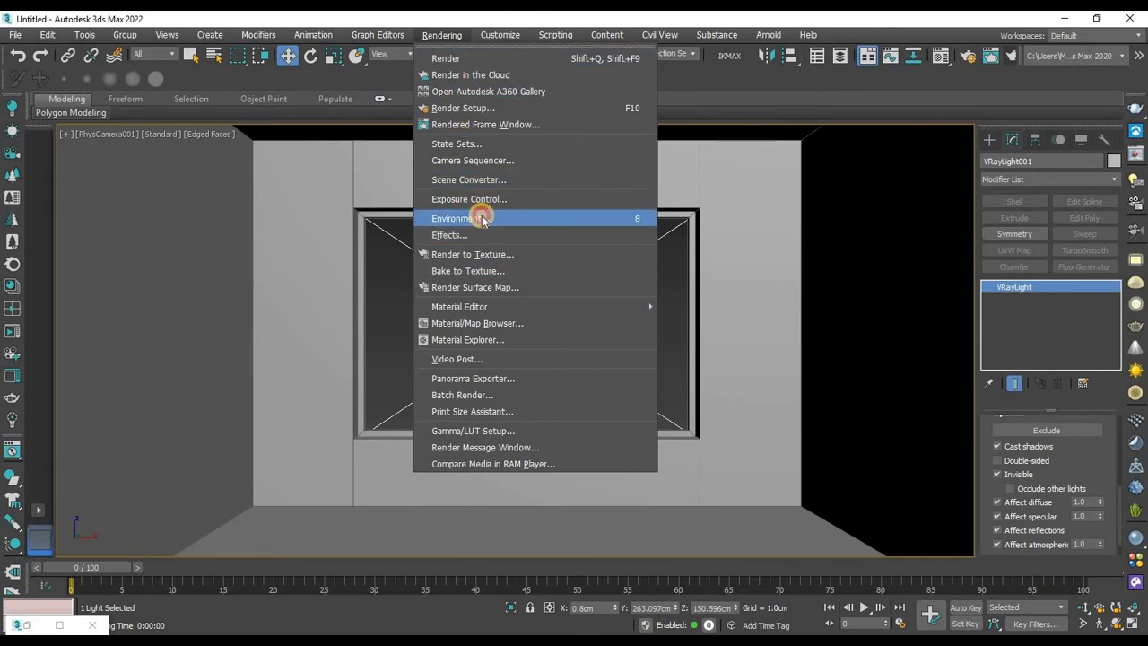
left_click(475, 217)
left_click(403, 235)
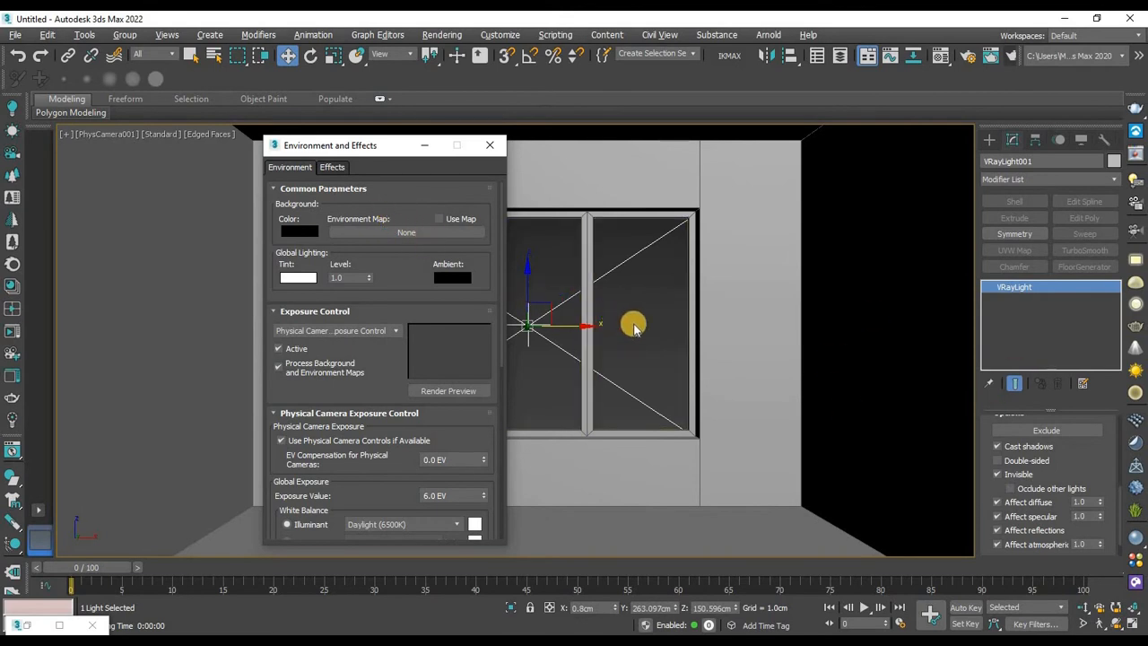
key("alt+w")
middle_click_drag(220, 211, 79, 215)
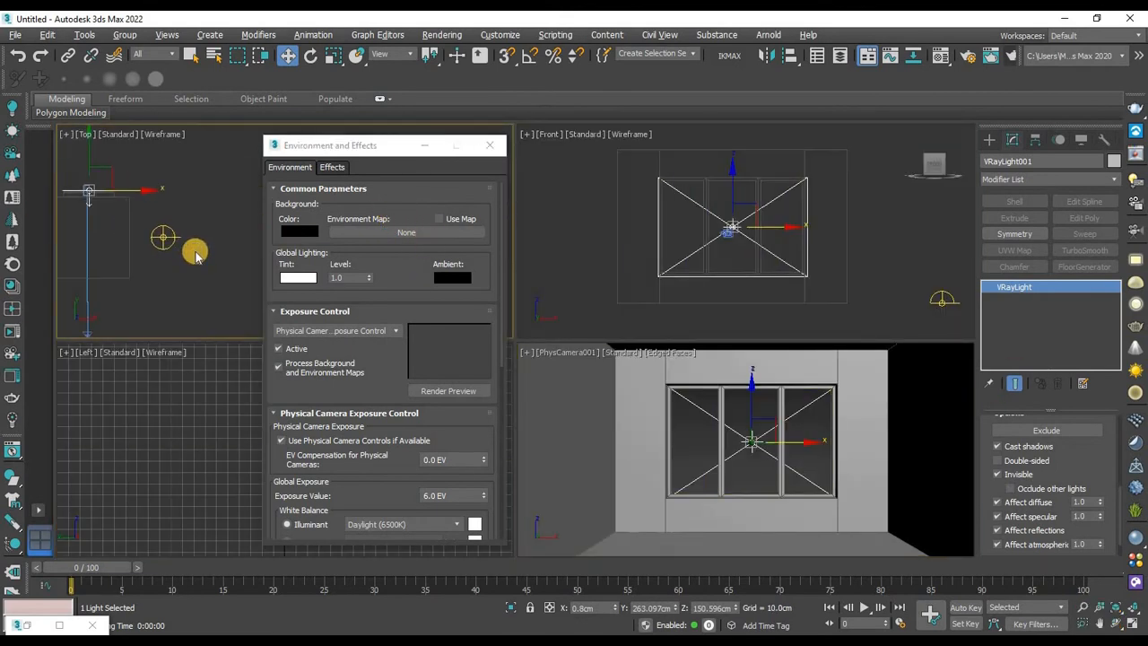
scroll(176, 240, "up", 3)
middle_click_drag(175, 241, 256, 258)
scroll(228, 242, "down", 2)
left_click(234, 239)
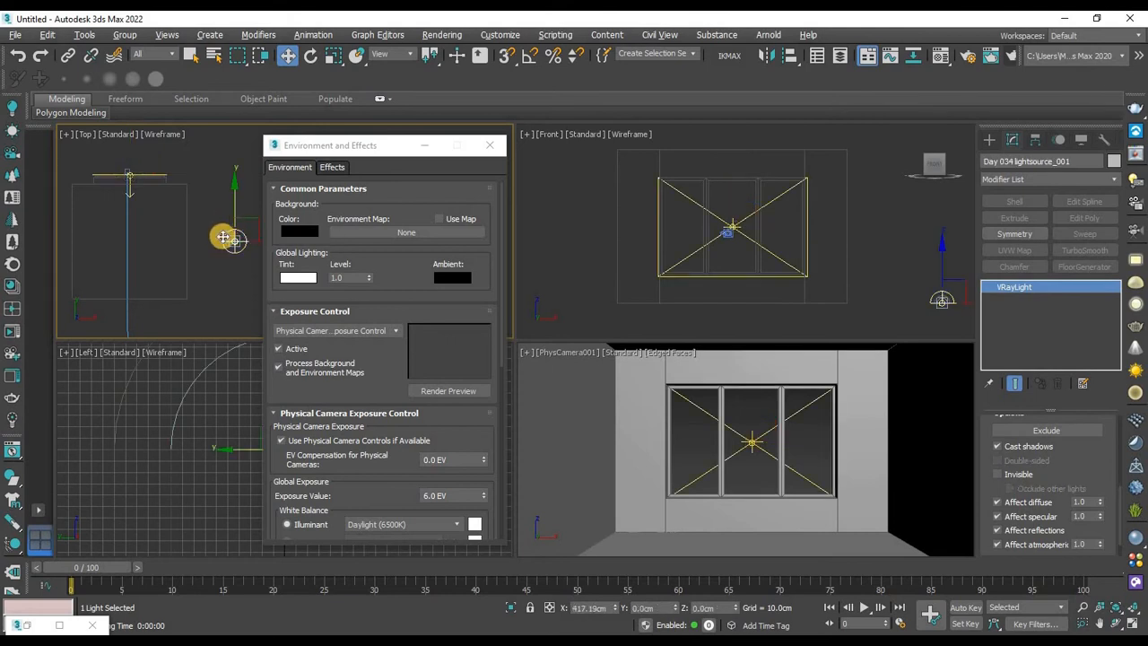
Assign the dome light's Day 034 map to the Environment Map as an instance and close the environment settings.
scroll(1075, 467, "up", 3)
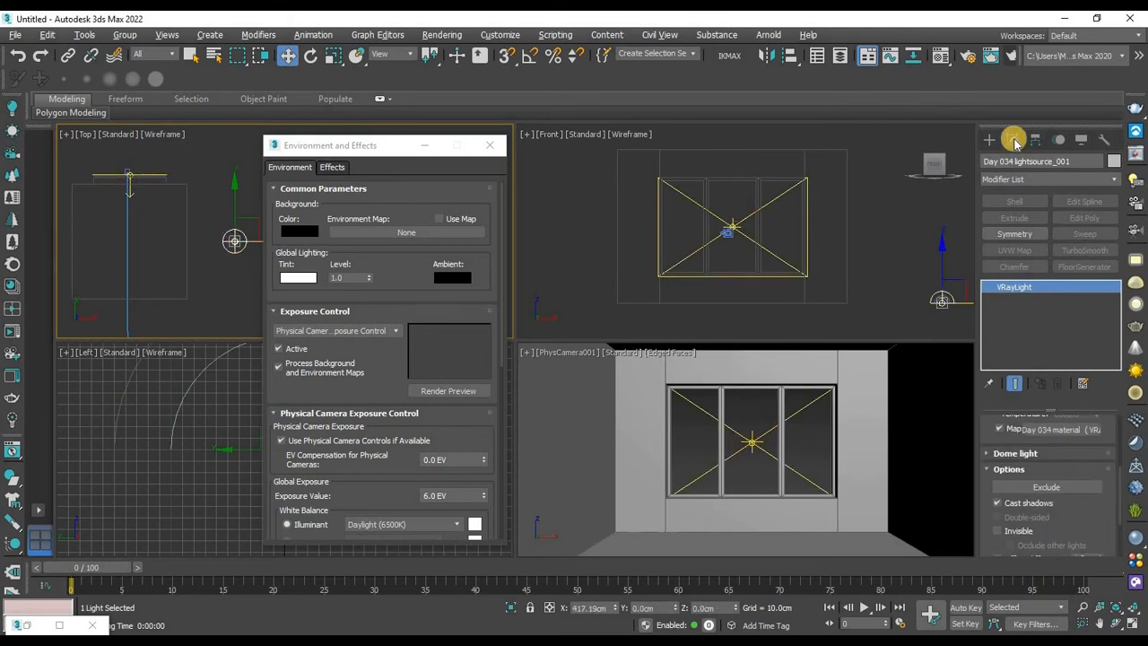
scroll(1090, 509, "up", 3)
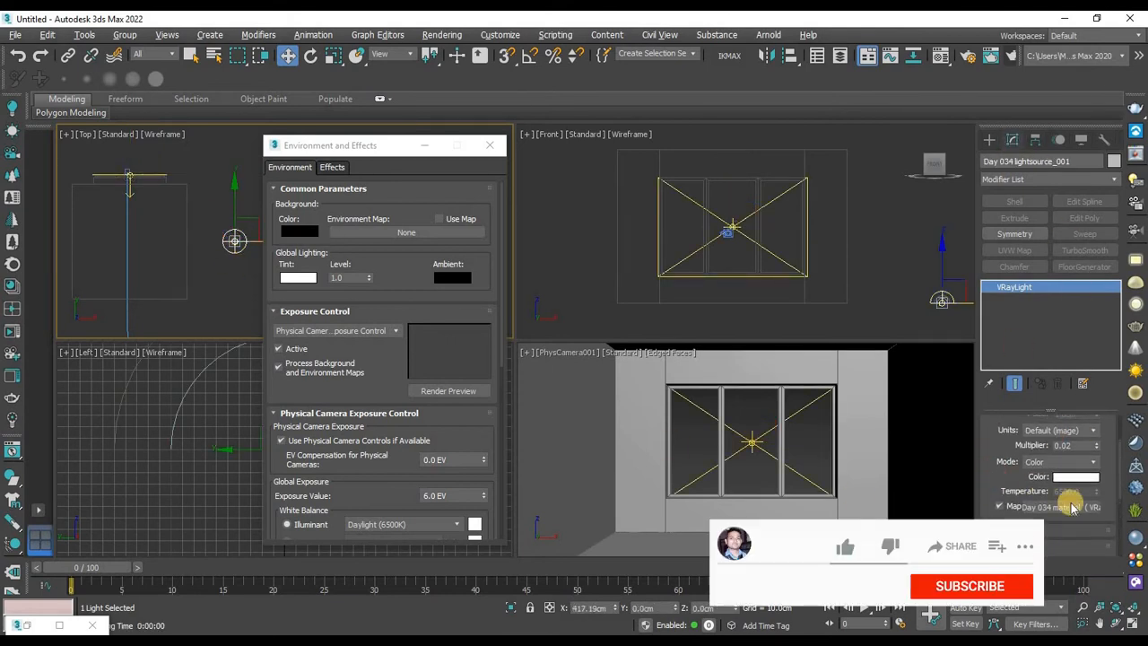
scroll(1004, 470, "down", 2)
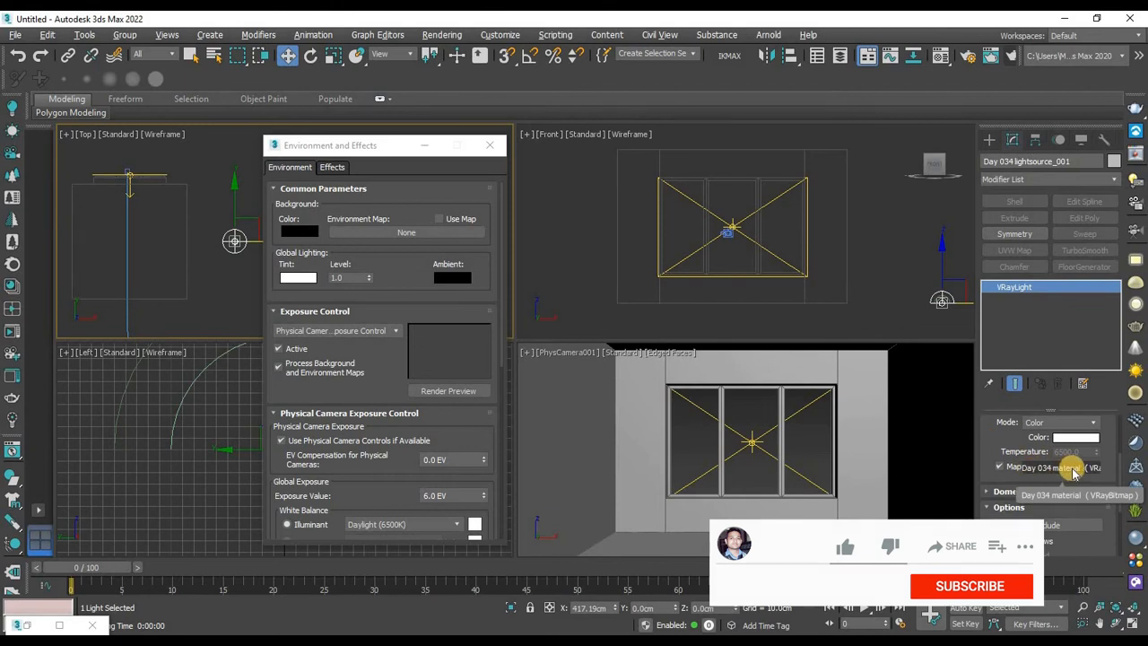
left_click_drag(1073, 473, 422, 230)
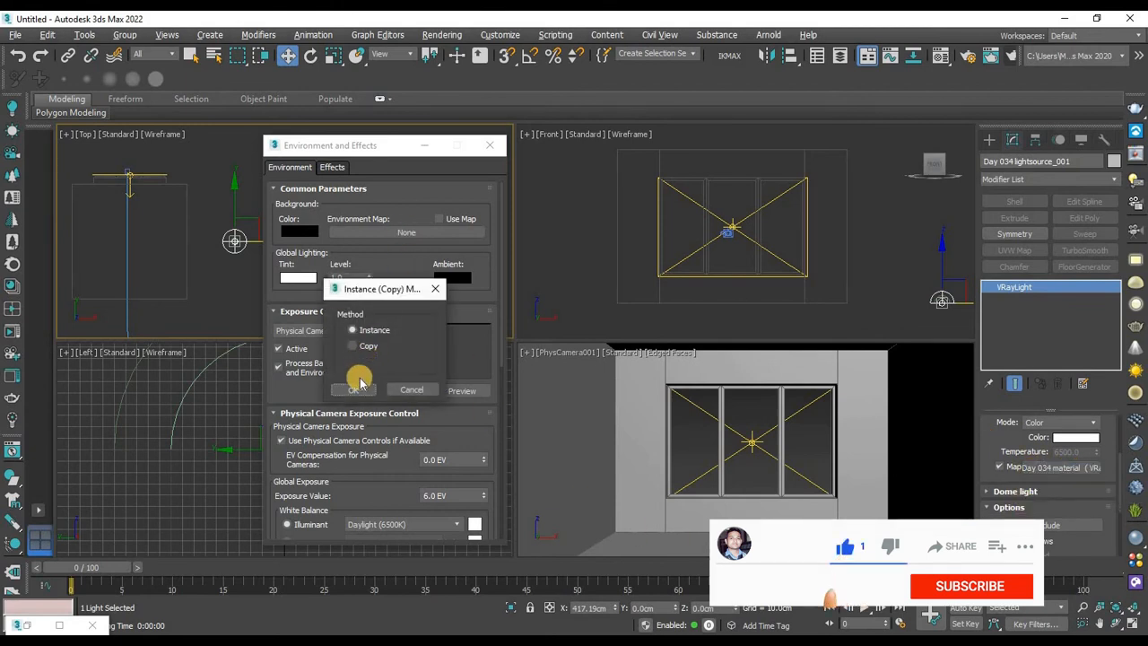
left_click(356, 388)
left_click(490, 146)
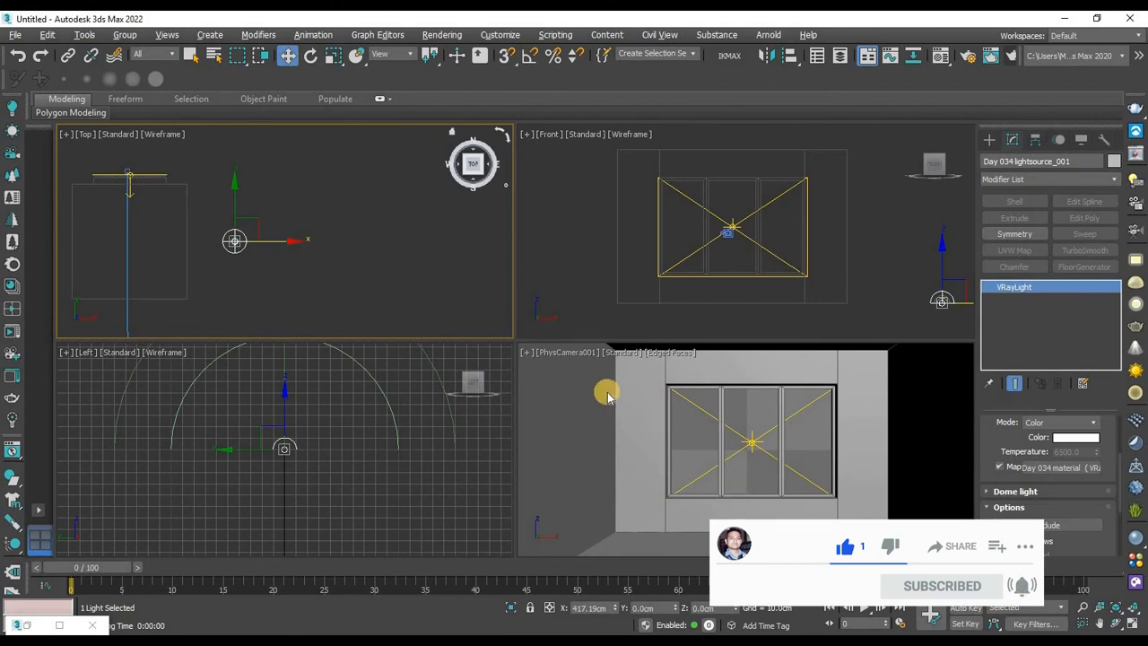
Maximize the camera view and render it to check the window background, stopping the render early.
key("alt+w")
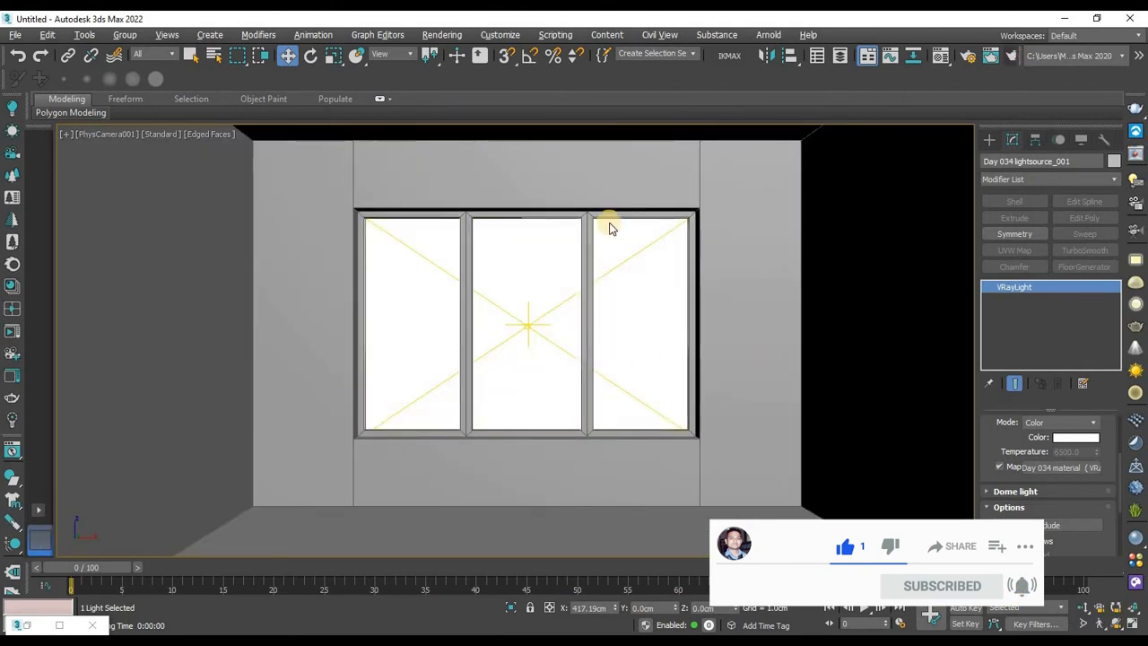
left_click(1011, 56)
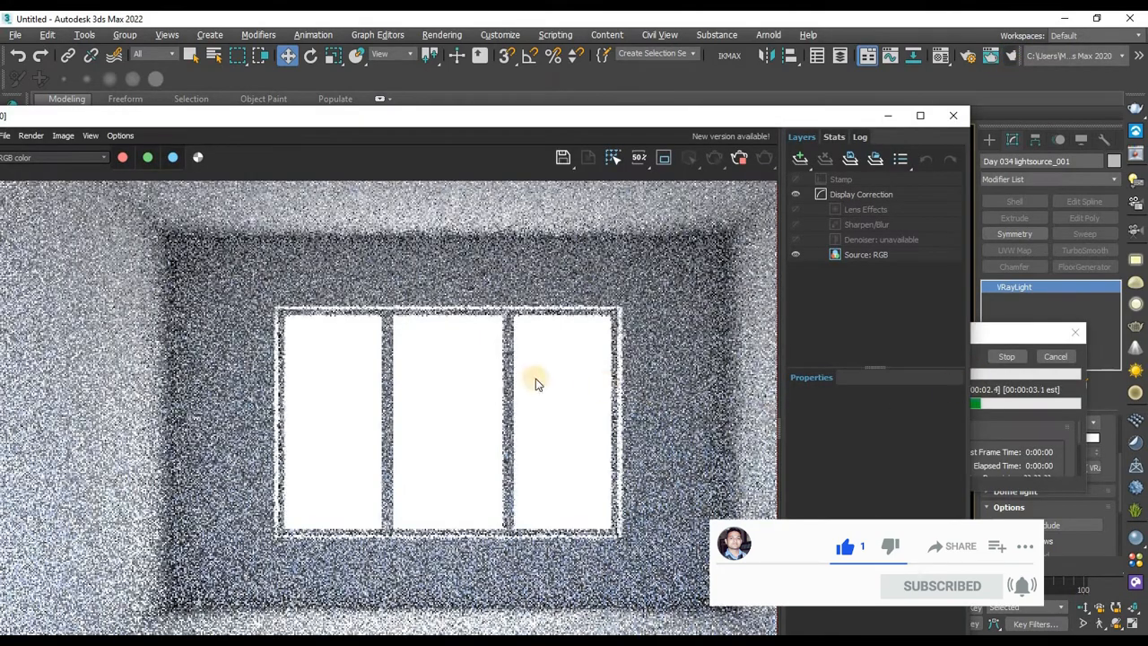
scroll(535, 379, "down", 1)
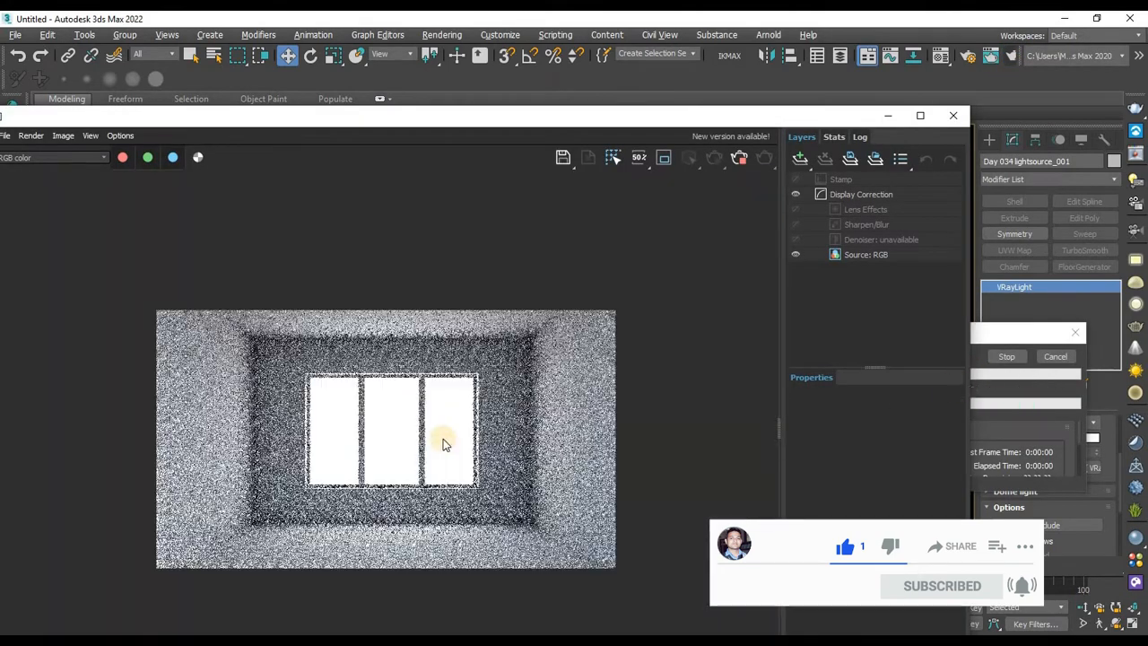
left_click(1055, 357)
Set the dome light's multiplier to 0.002 and start an interactive render to check the sky through the window.
scroll(1007, 541, "up", 3)
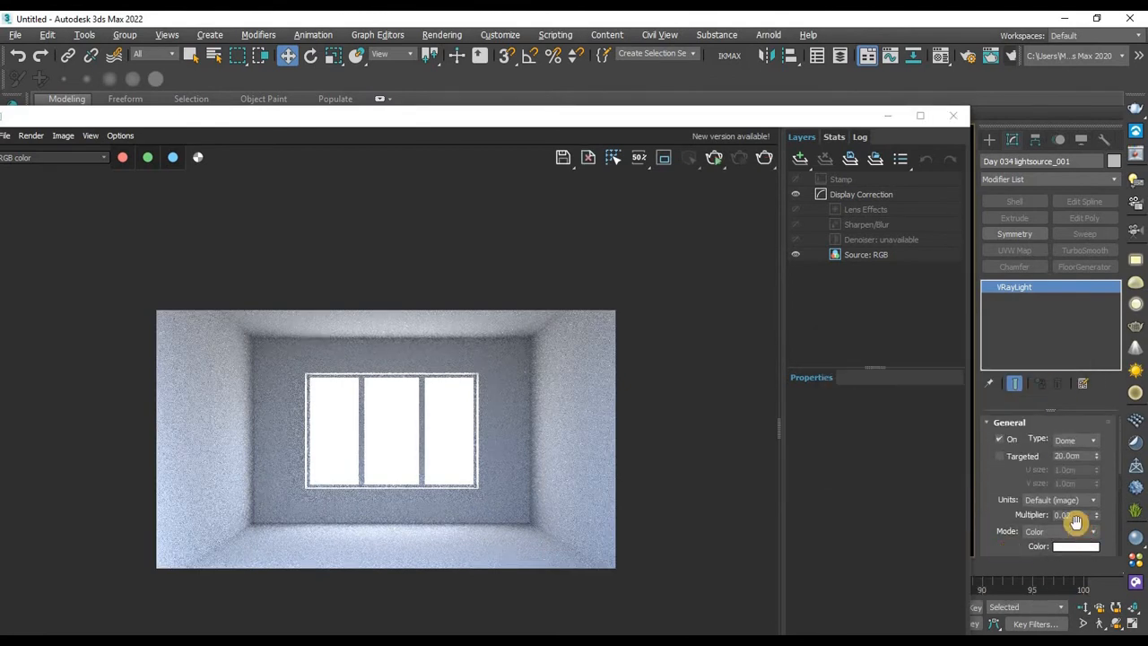
double_click(1079, 514)
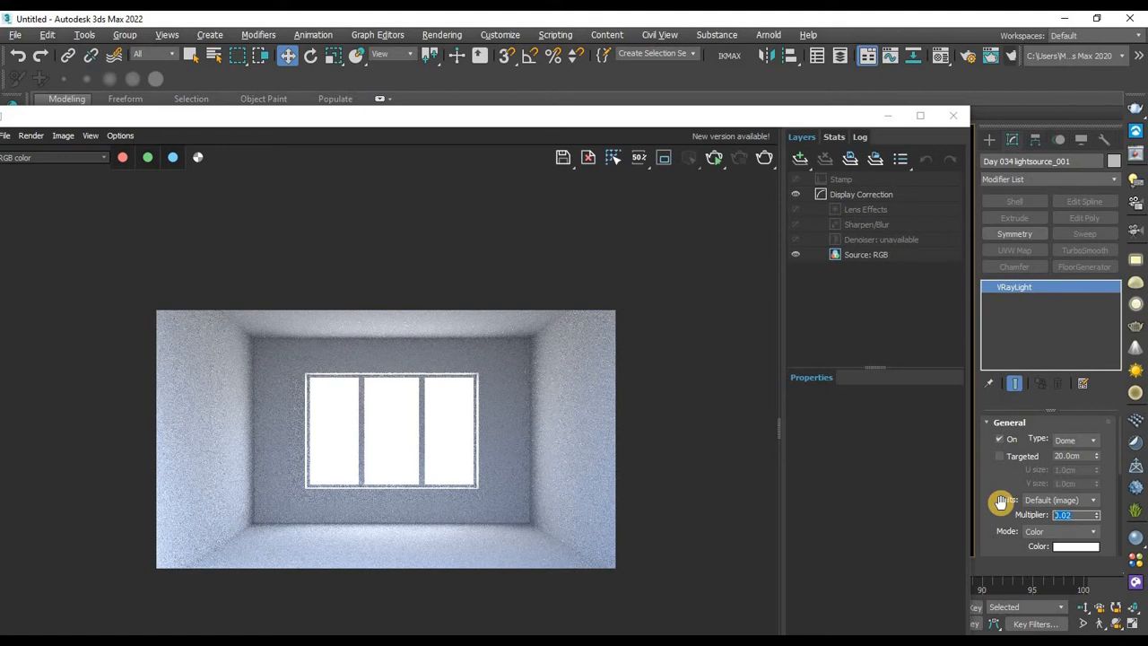
type("0.002")
left_click(716, 158)
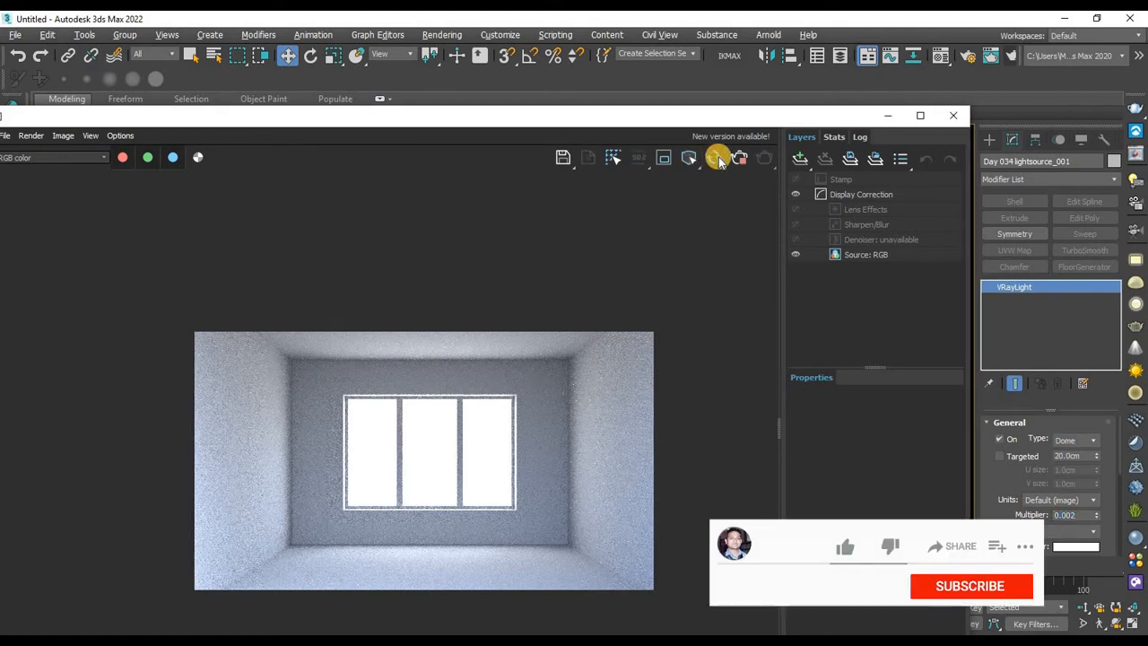
scroll(407, 423, "up", 3)
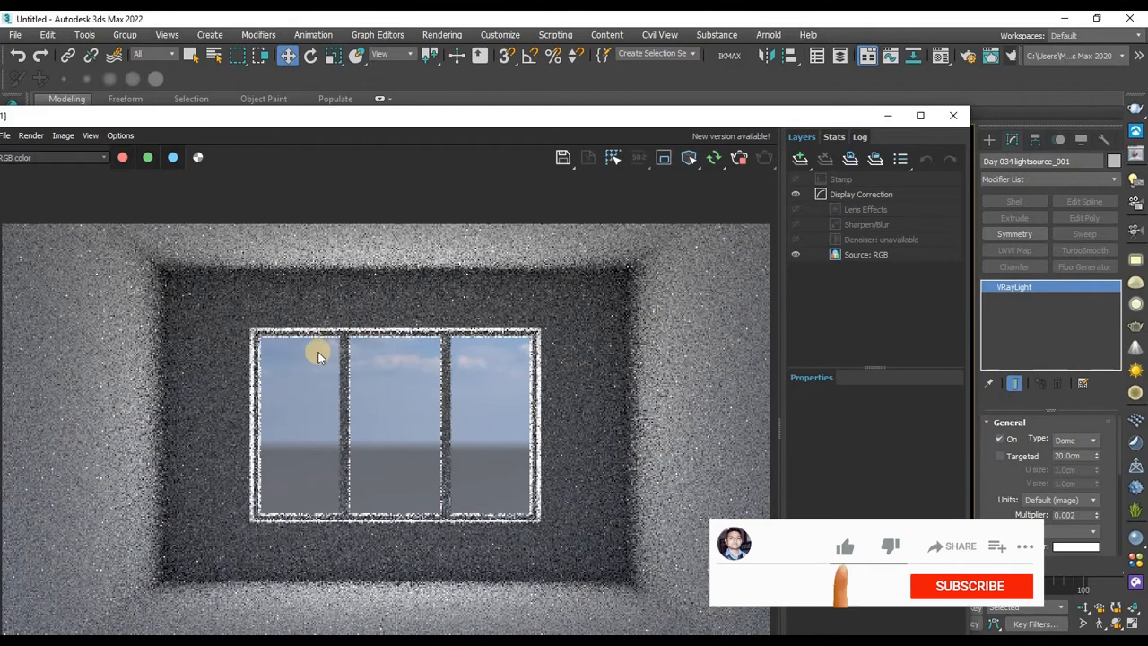
scroll(319, 352, "up", 3)
scroll(520, 347, "down", 6)
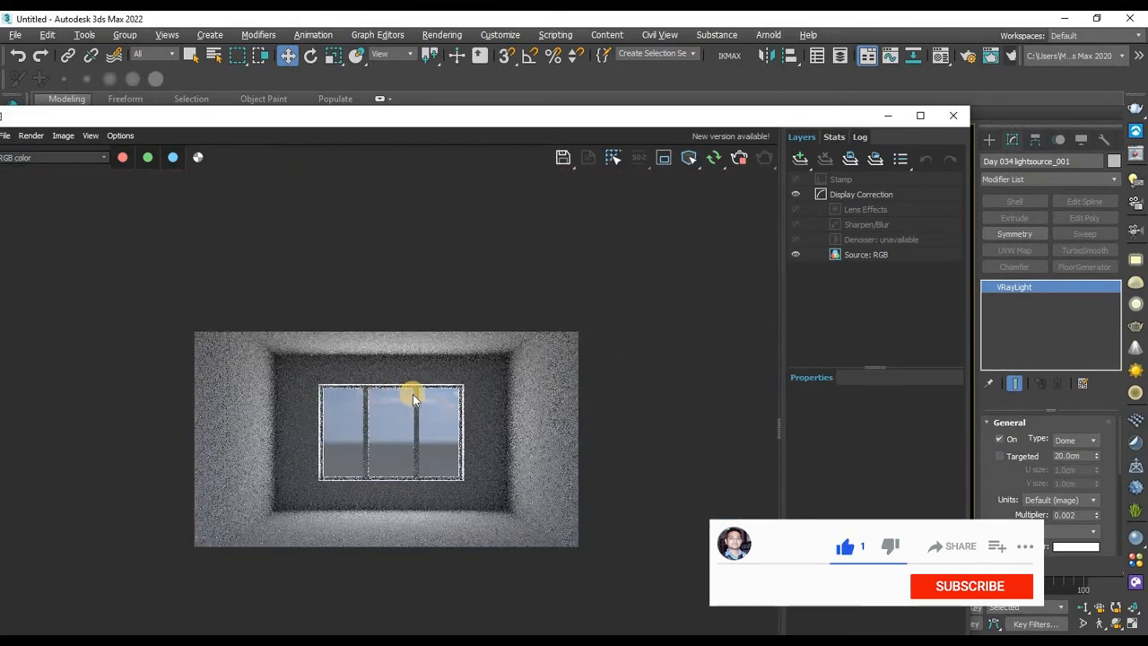
scroll(449, 405, "up", 3)
scroll(402, 403, "down", 2)
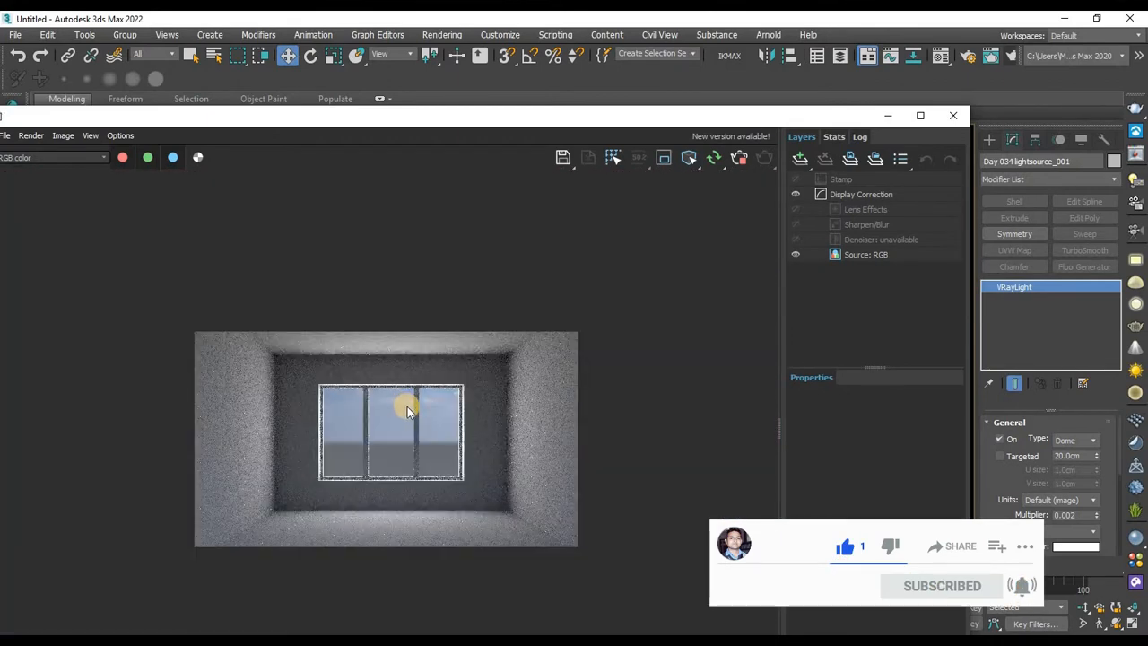
scroll(407, 406, "up", 2)
Open the Material Editor beside the render and place the dome light's Day 034 map in an empty sample slot as an instance.
left_click_drag(775, 120, 740, 174)
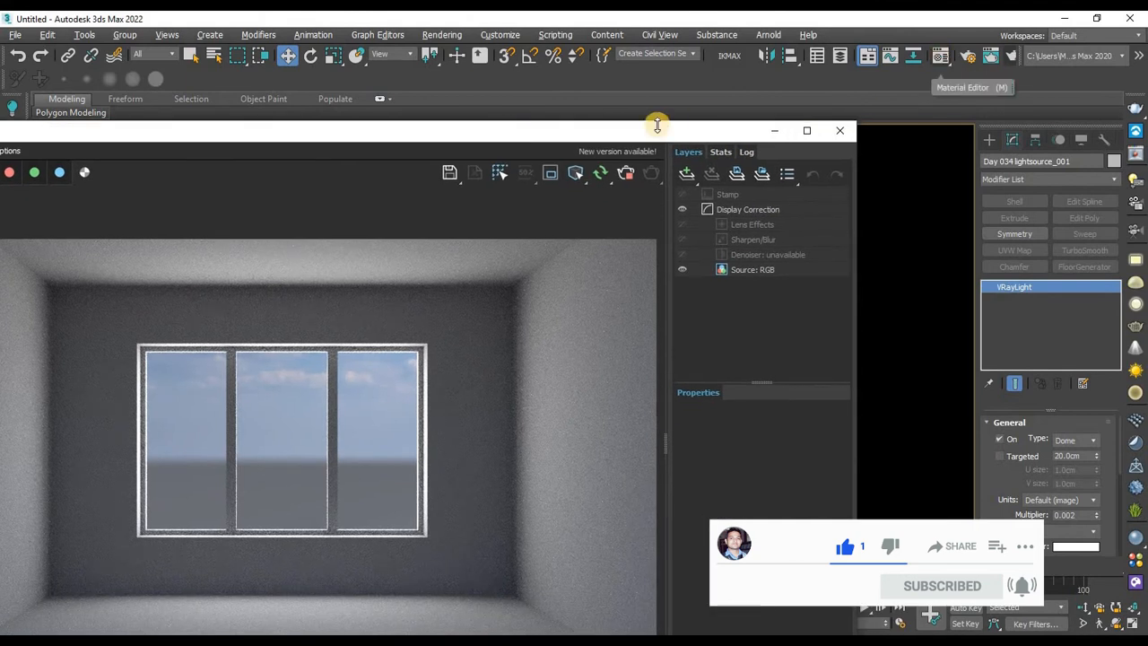
left_click_drag(755, 133, 808, 94)
left_click(940, 56)
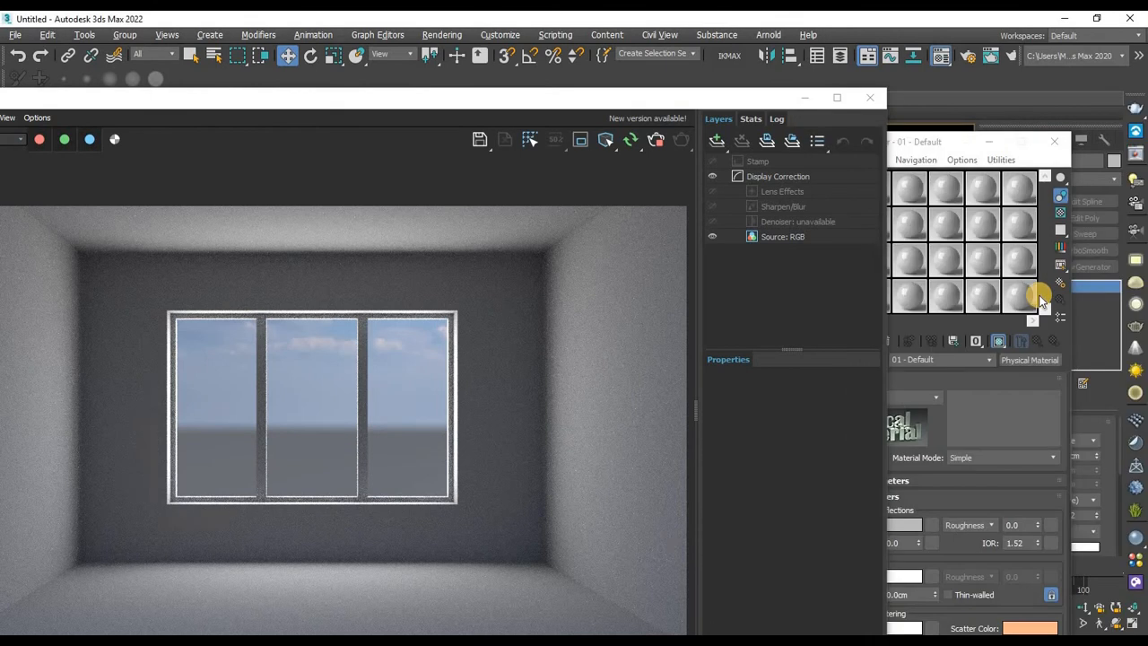
left_click_drag(949, 147, 697, 61)
left_click_drag(1005, 508, 1006, 506)
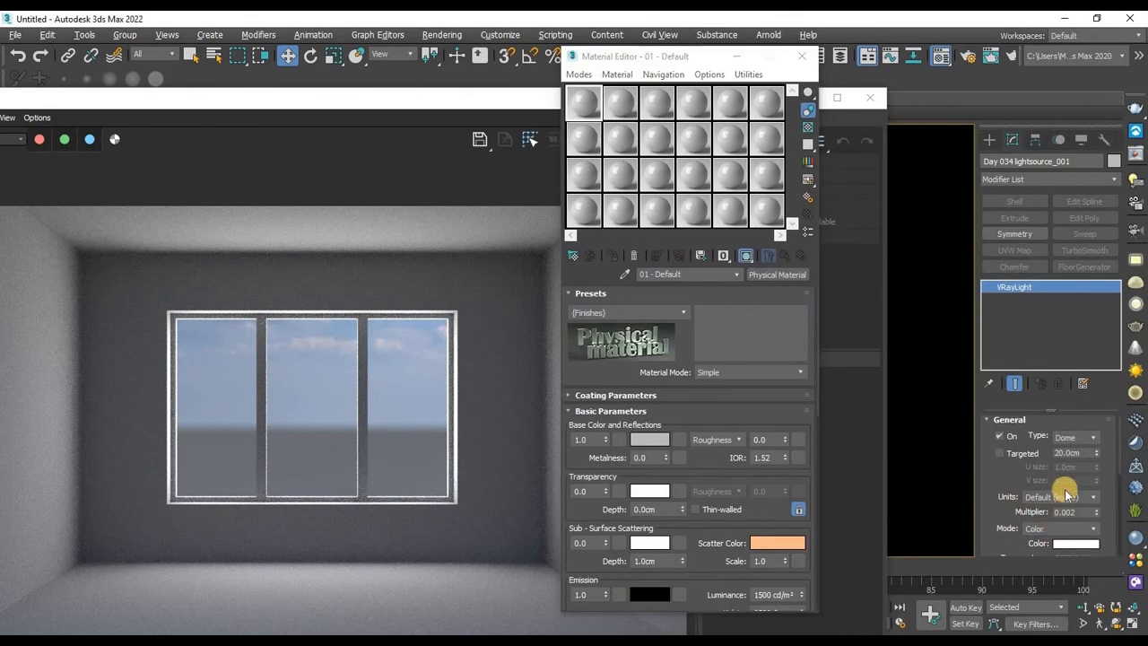
left_click_drag(984, 434, 993, 406)
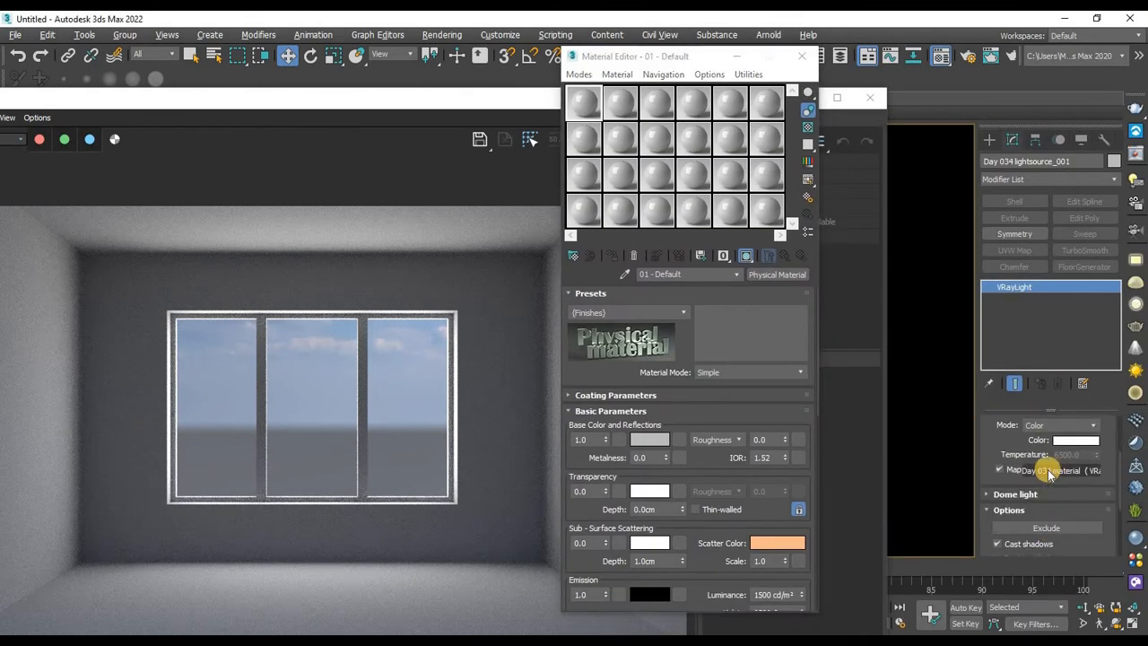
left_click_drag(1049, 472, 767, 109)
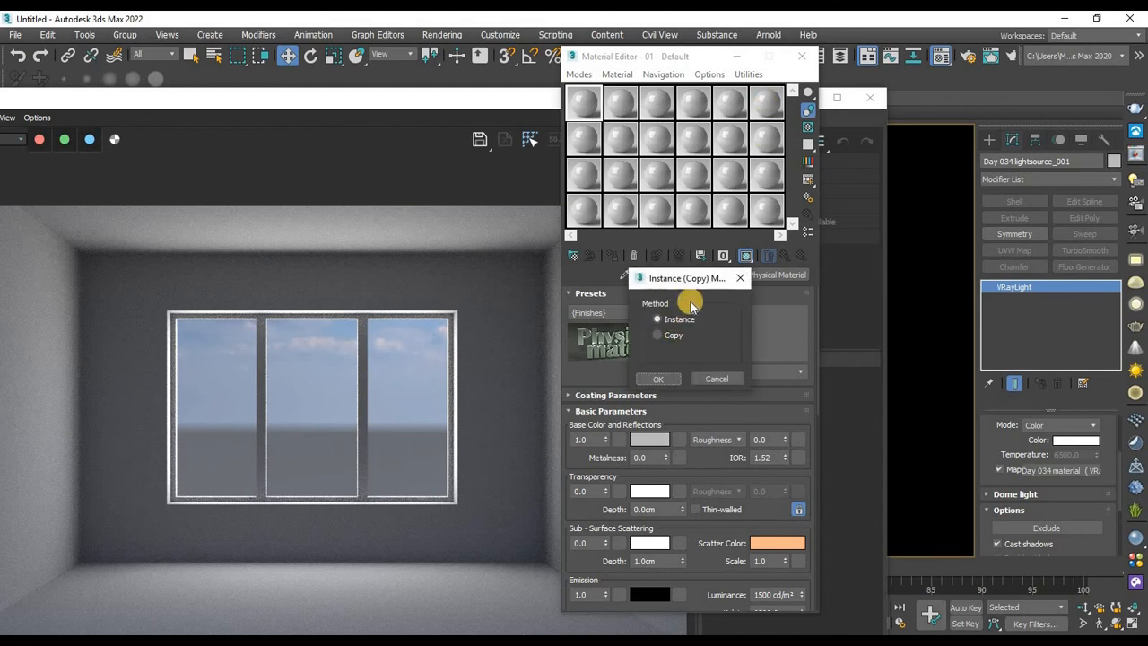
left_click(664, 378)
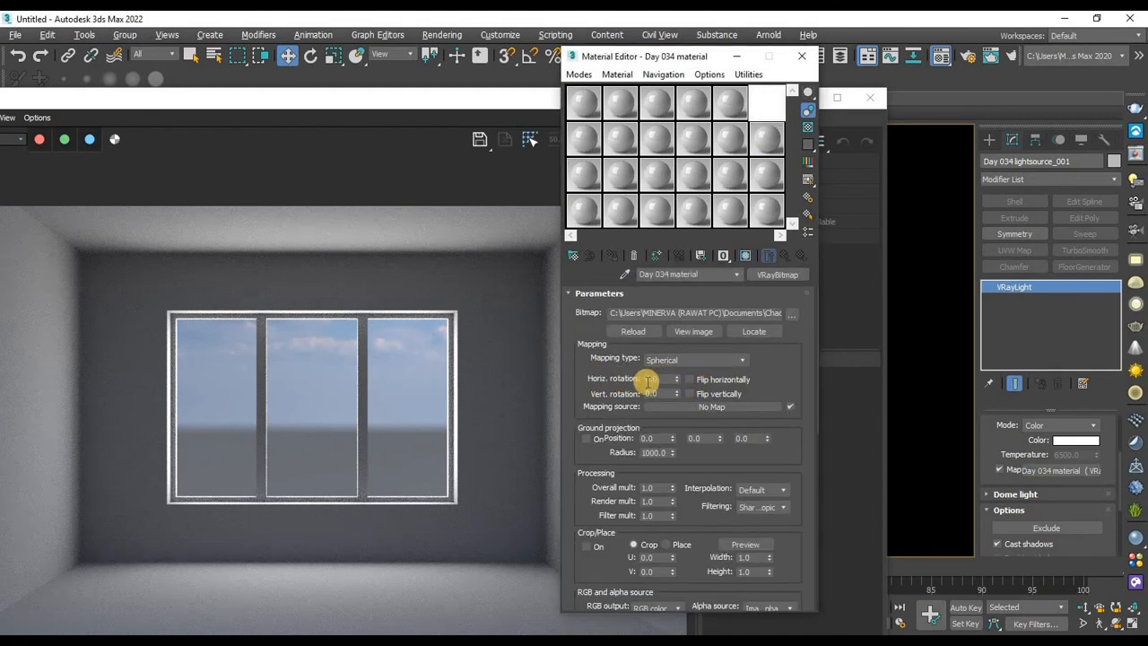
Set the Day 034 map's horizontal rotation to 97 and vertical rotation to 5, close the Material Editor and inspect the rendered window.
left_click_drag(679, 353, 678, 367)
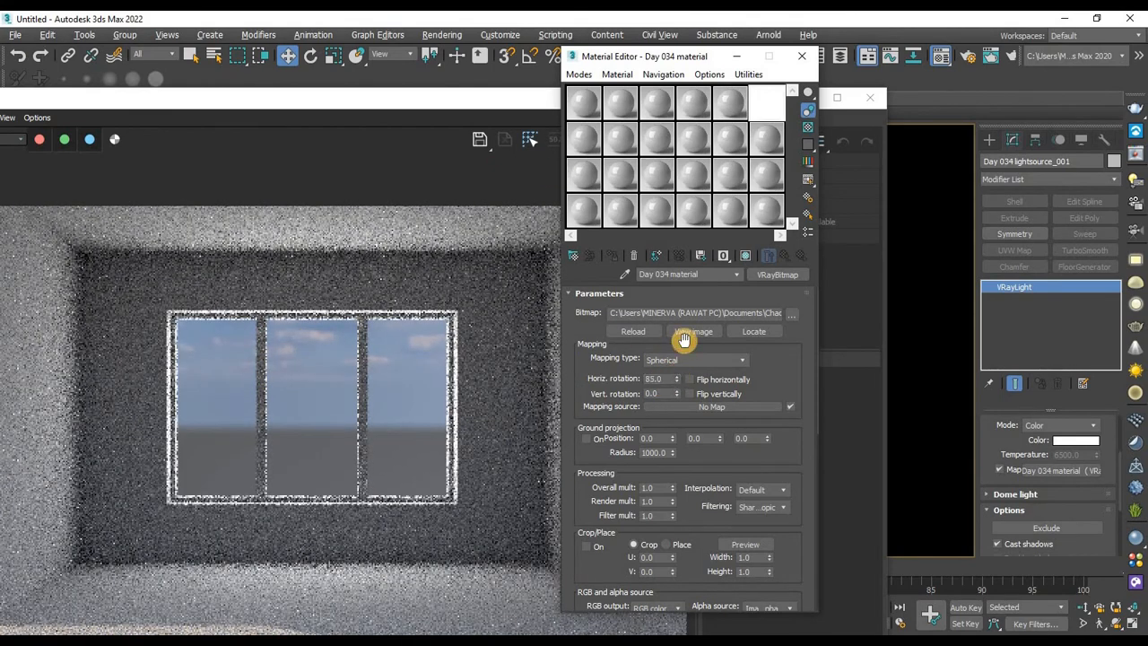
left_click_drag(676, 395, 673, 387)
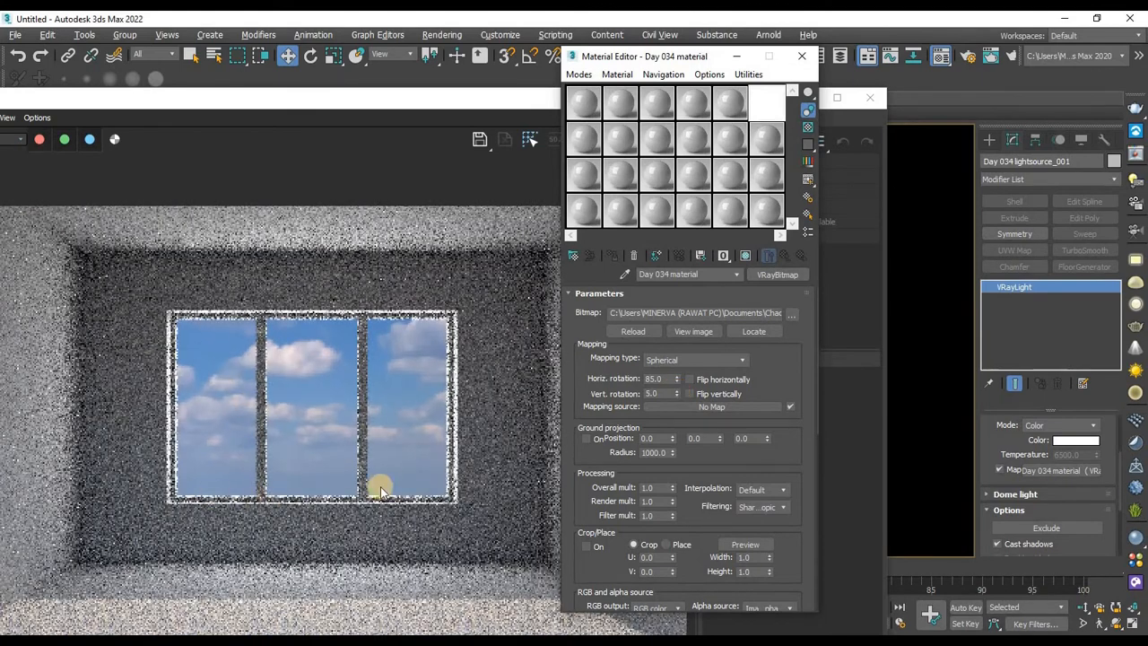
scroll(305, 419, "down", 1)
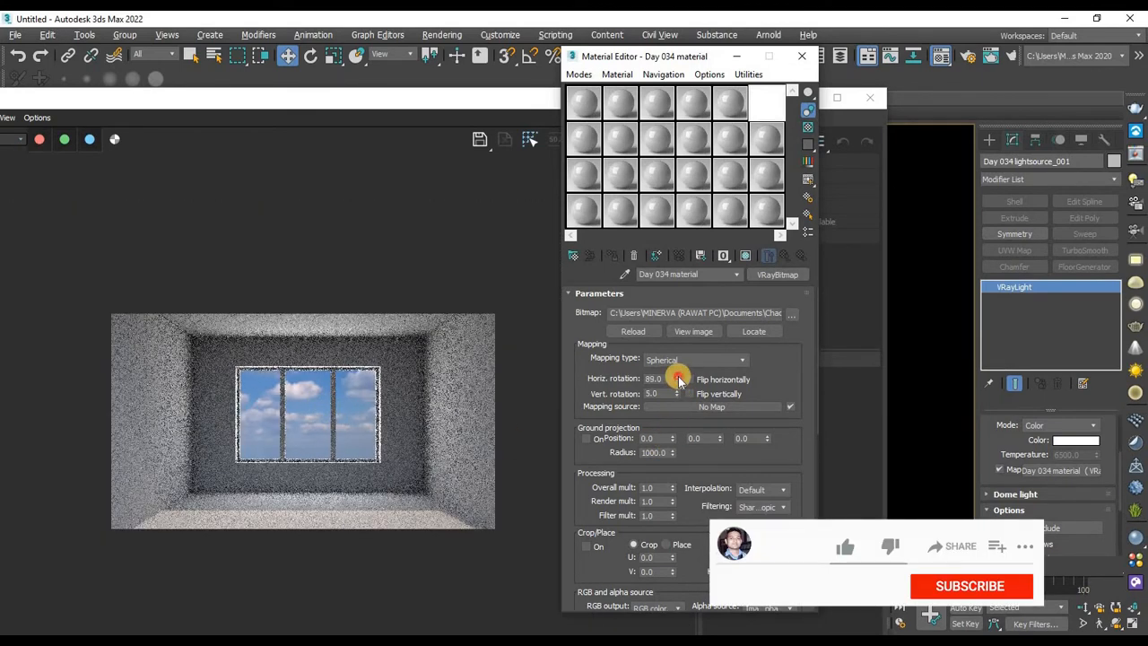
left_click_drag(679, 382, 678, 382)
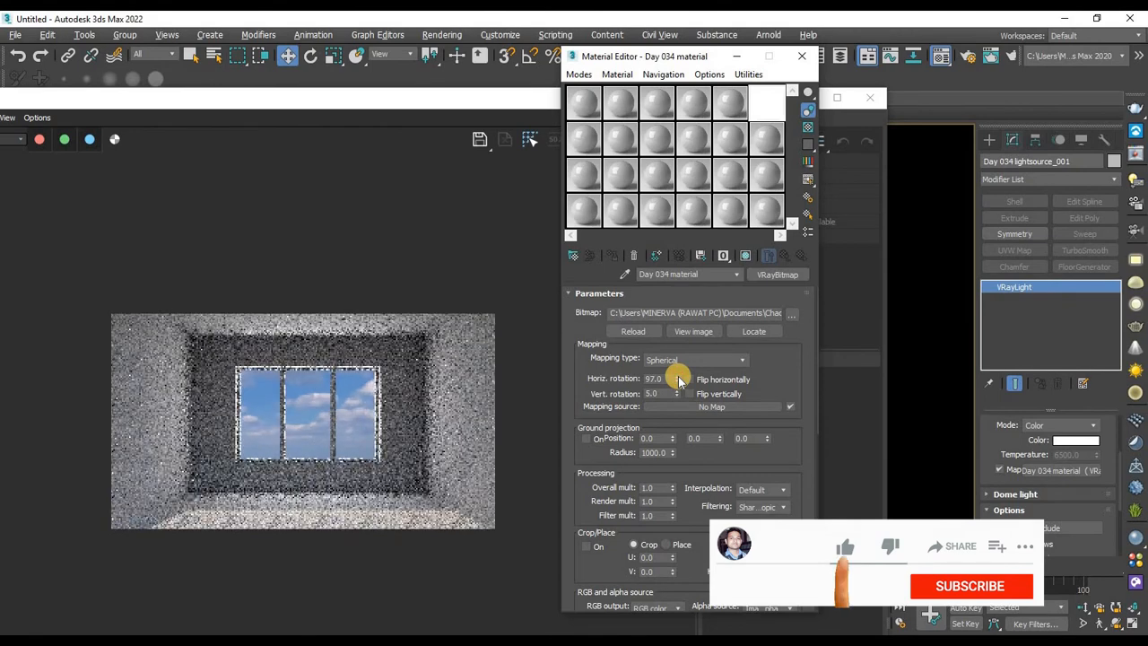
left_click(804, 59)
scroll(282, 469, "up", 1)
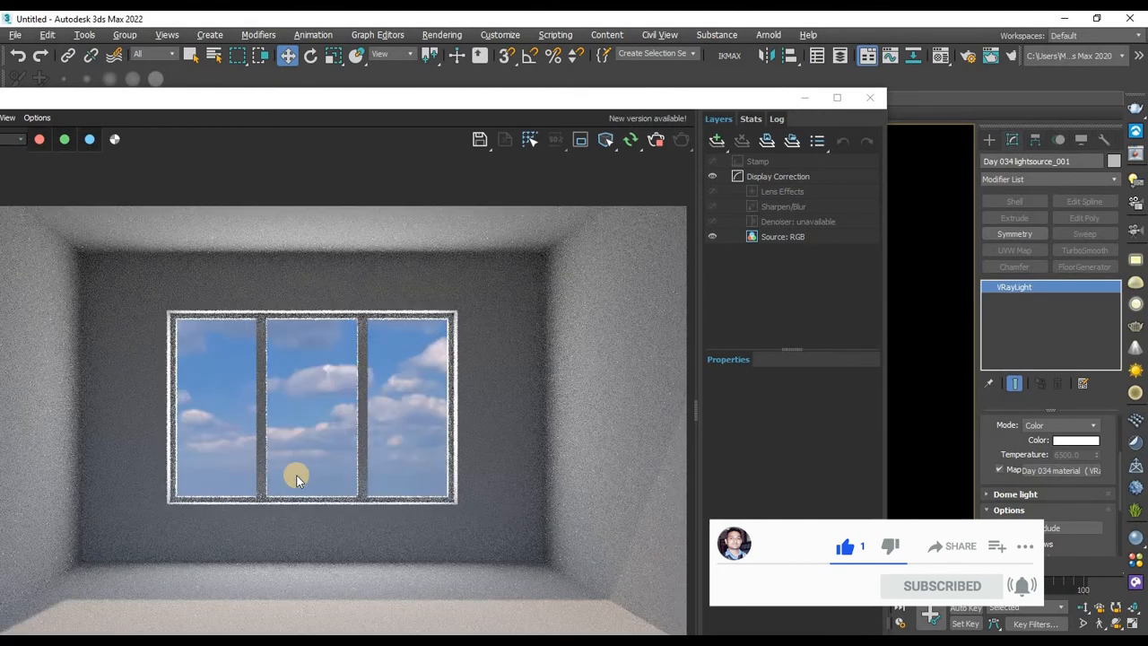
scroll(297, 474, "down", 1)
scroll(309, 472, "up", 1)
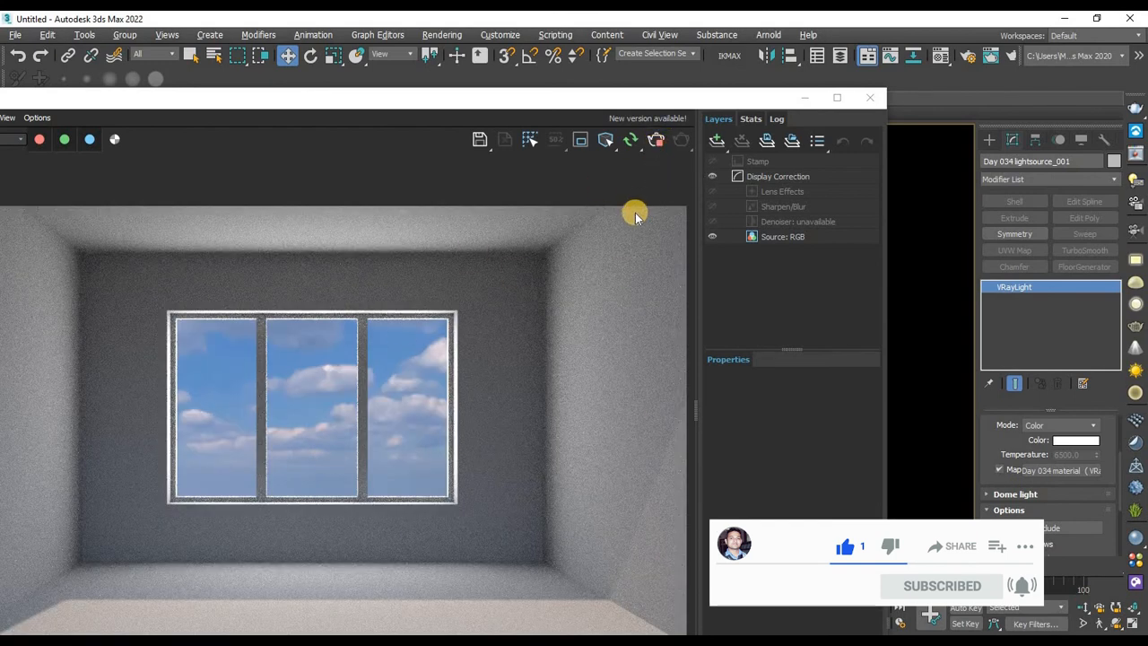
left_click_drag(642, 105, 706, 101)
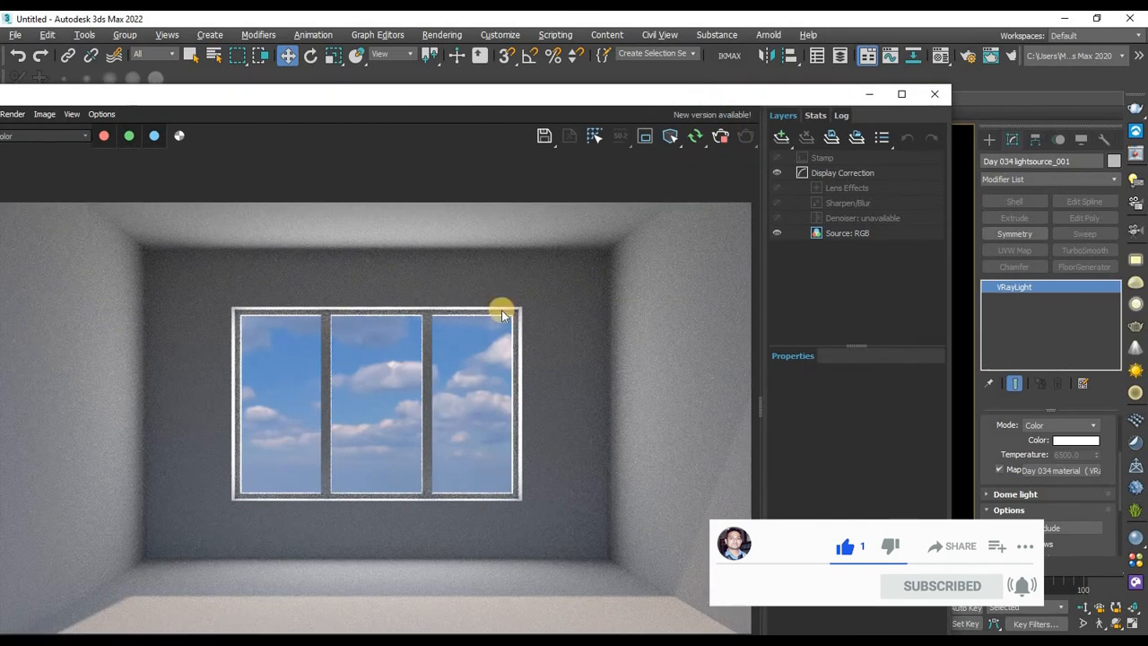